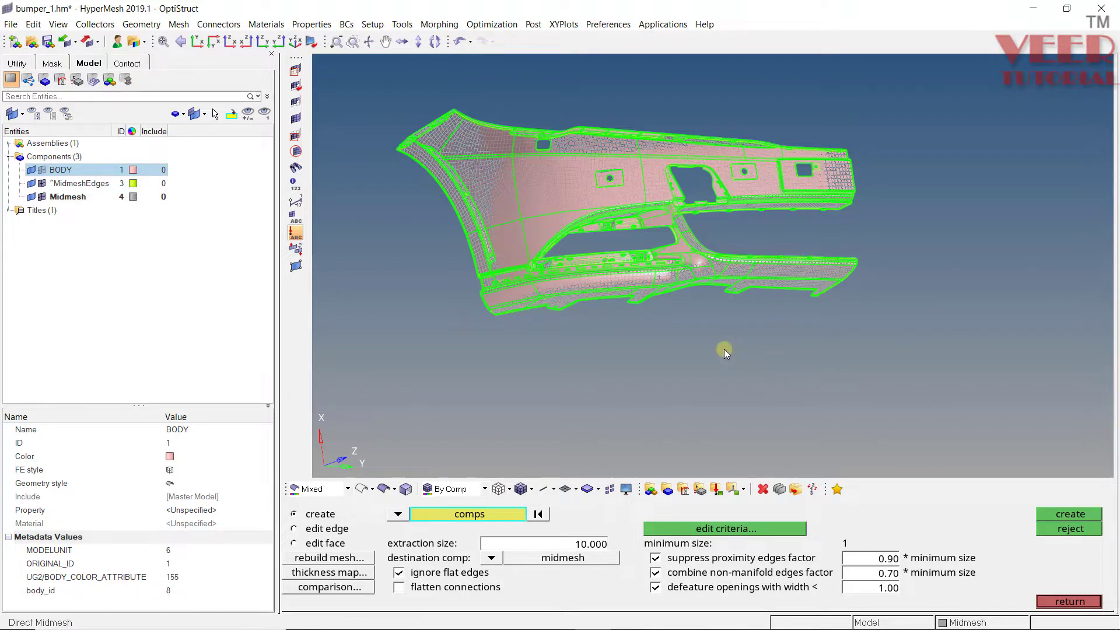
Leave the midmesh tool and display the 2D elements shaded with mesh lines.
left_click(1071, 599)
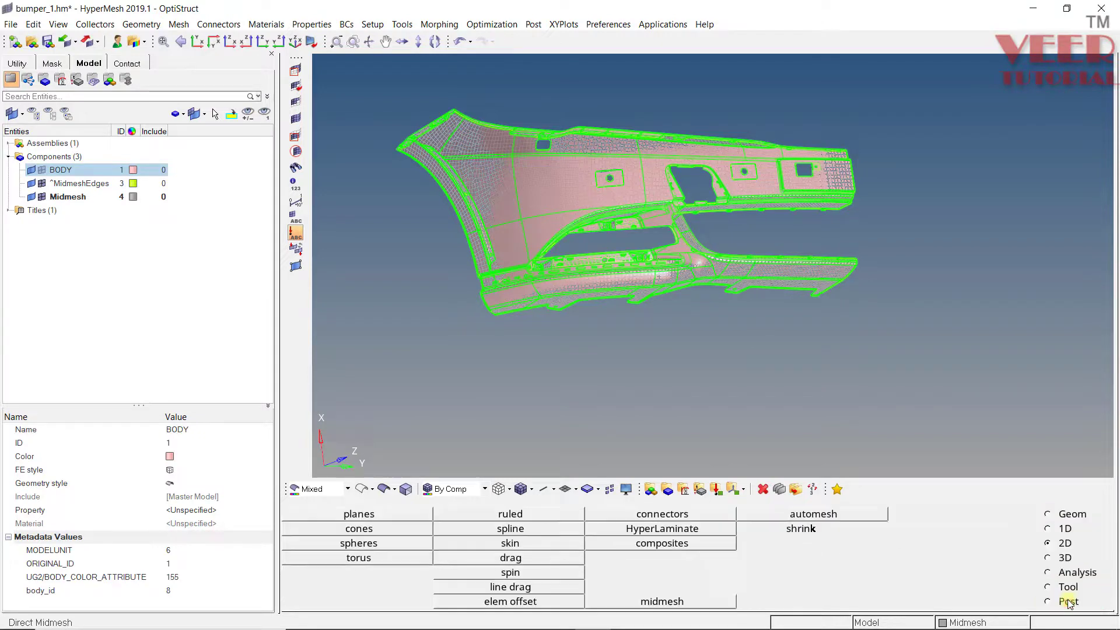
left_click(531, 489)
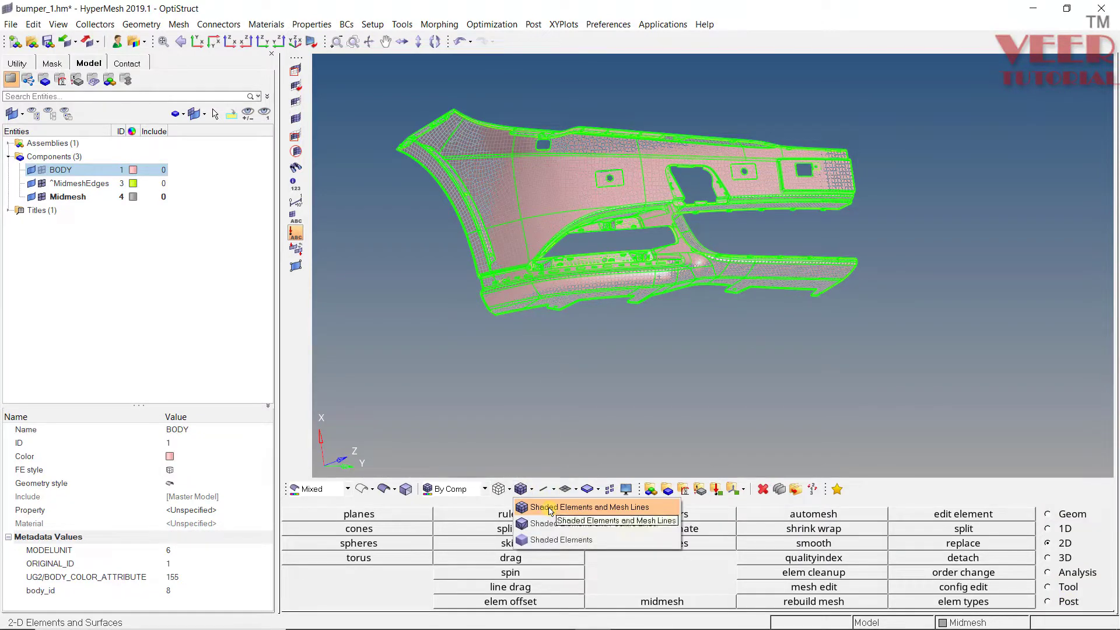
left_click(548, 508)
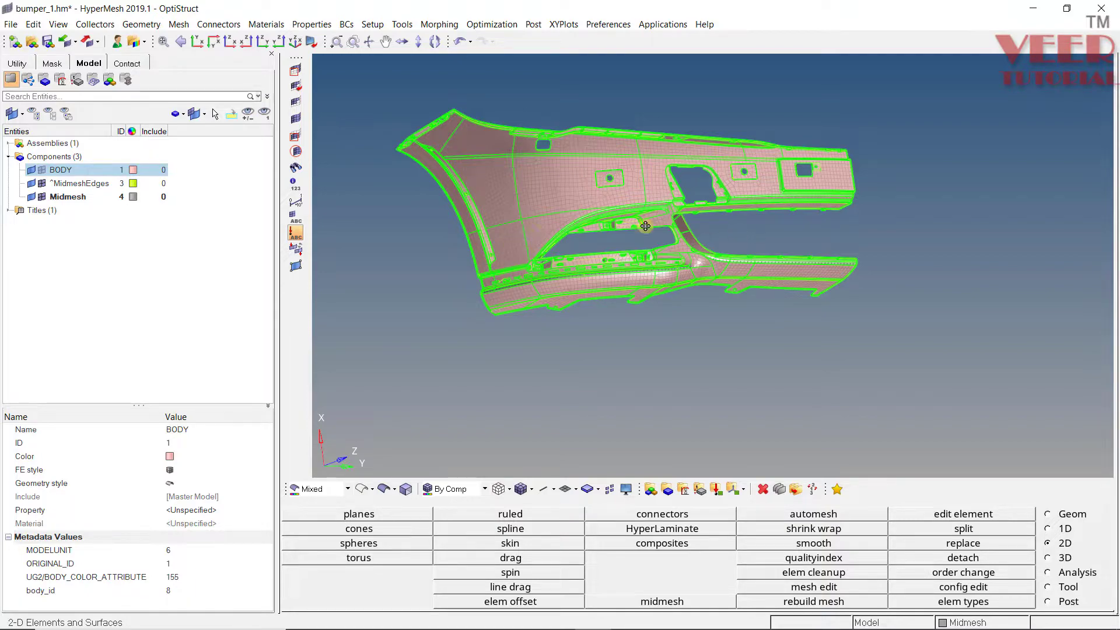
Examine the shaded midmesh against the bumper geometry, especially around the lower opening and the adjoining curved surfaces.
left_click_drag(638, 236, 657, 275, "ctrl")
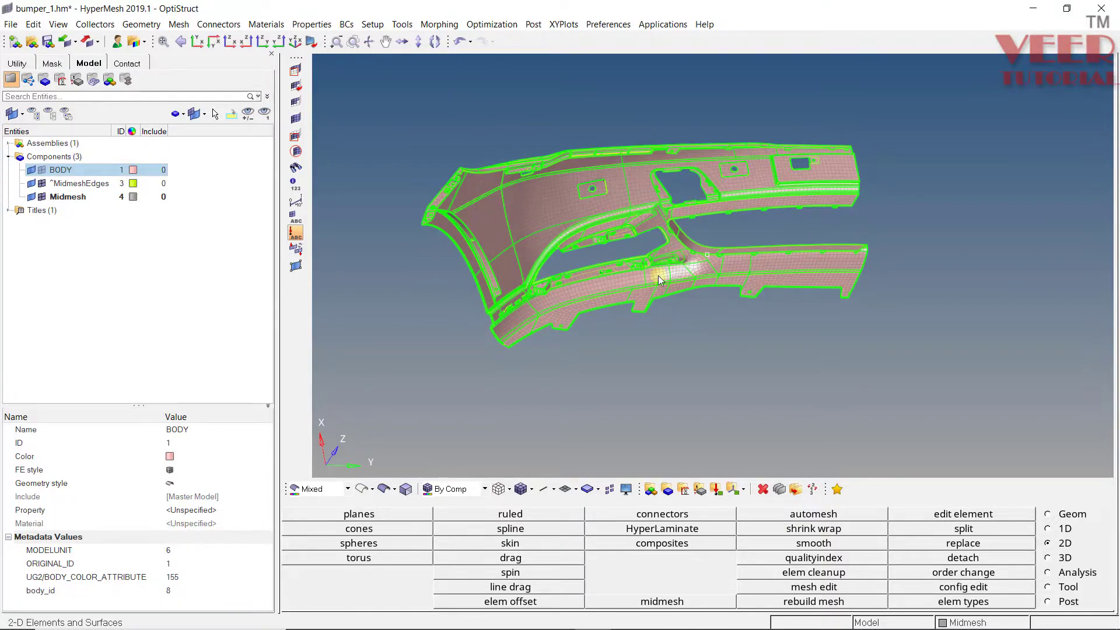
scroll(658, 275, "up", 4, "ctrl")
right_click_drag(642, 250, 523, 250, "ctrl")
scroll(761, 236, "up", 5, "ctrl")
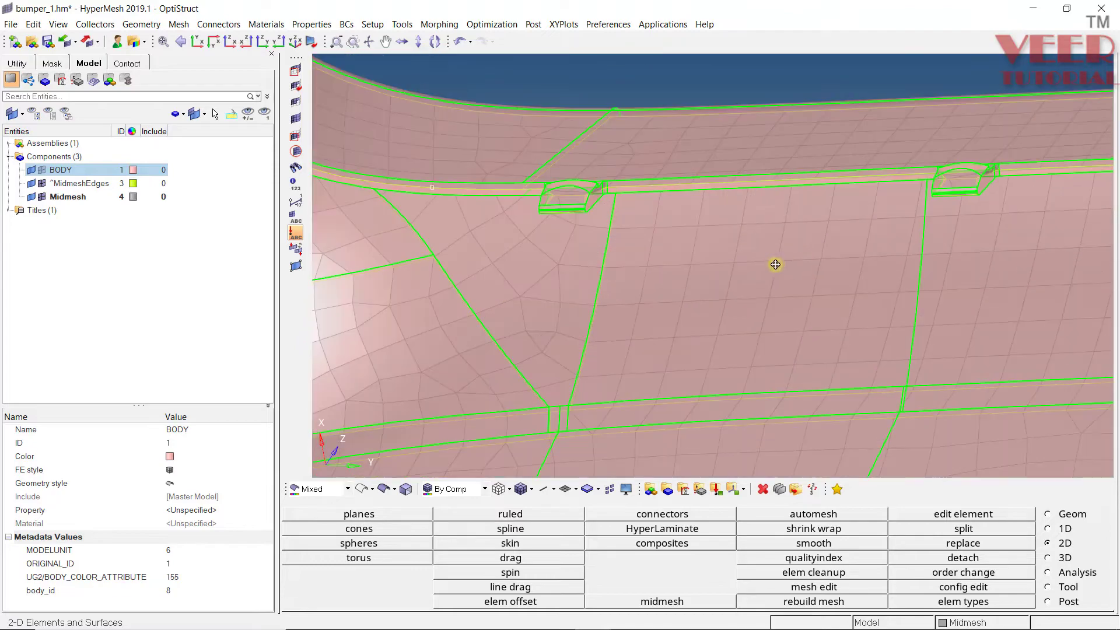
left_click_drag(776, 262, 807, 260, "ctrl")
scroll(806, 260, "down", 4, "ctrl")
scroll(660, 285, "up", 10)
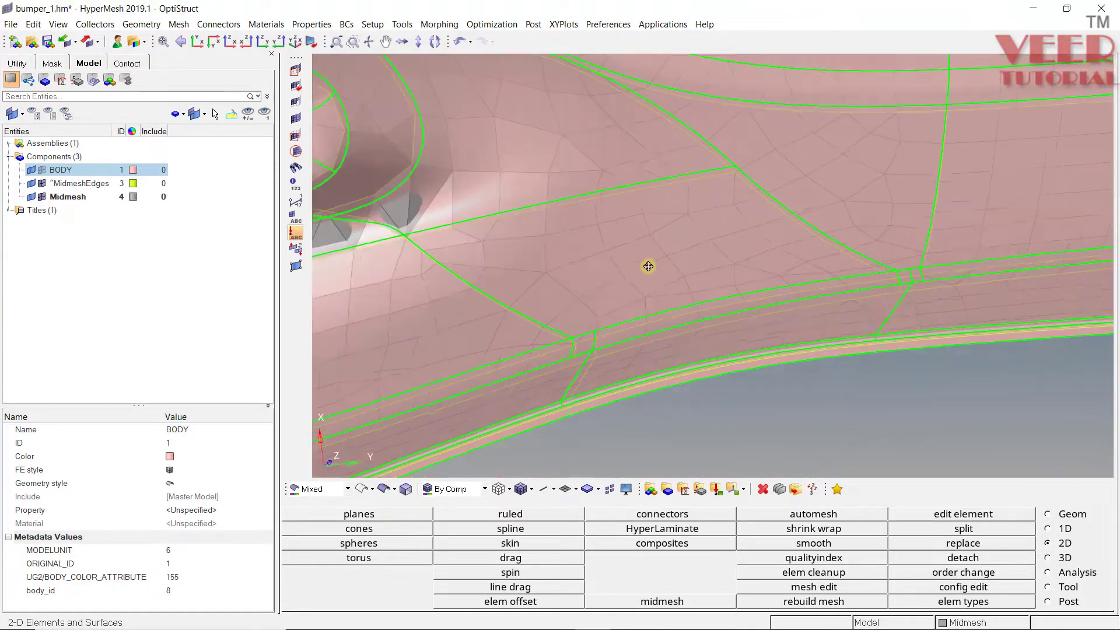
scroll(646, 266, "down", 5)
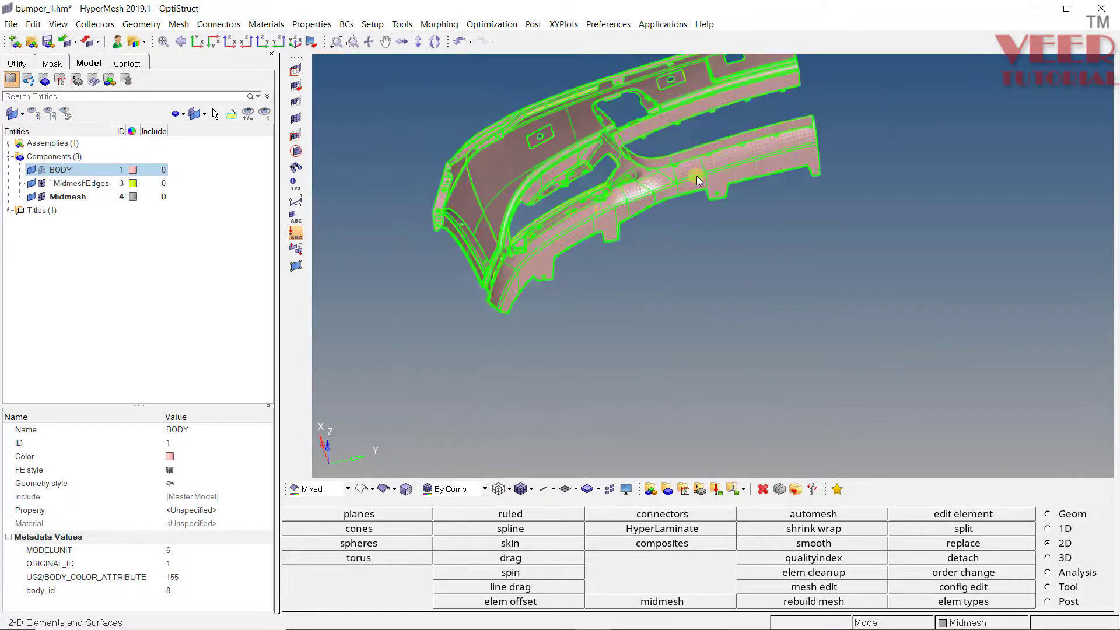
scroll(630, 210, "up", 5)
left_click_drag(561, 217, 639, 195, "ctrl")
scroll(639, 194, "up", 3, "ctrl")
left_click_drag(573, 167, 585, 216, "ctrl")
scroll(585, 217, "down", 3)
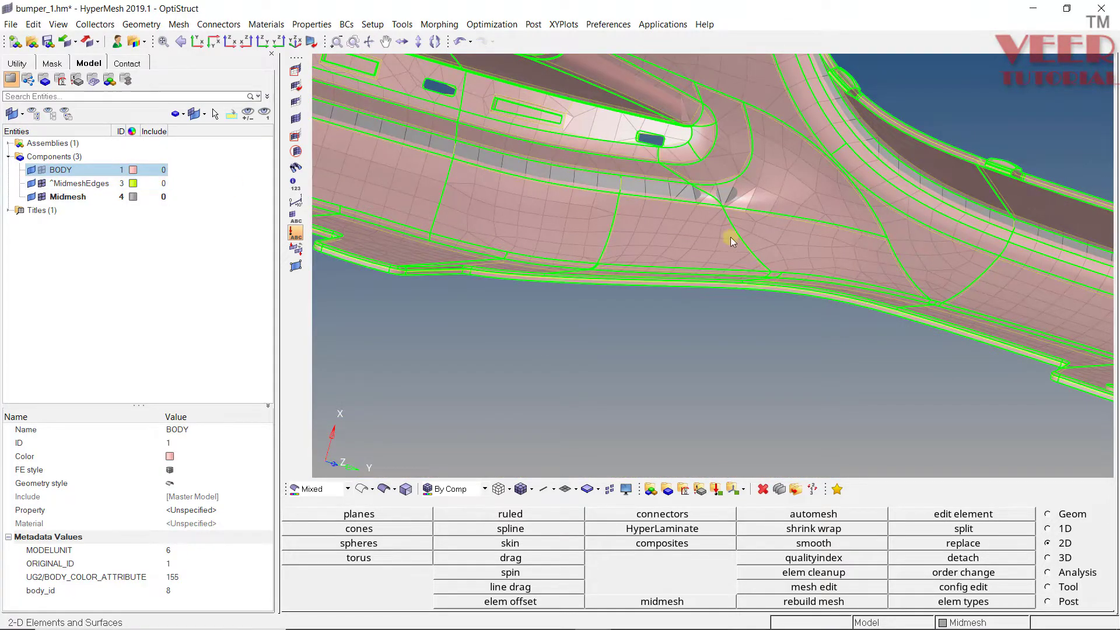
scroll(730, 236, "down", 3)
left_click_drag(669, 238, 624, 219, "ctrl")
scroll(624, 220, "down", 2)
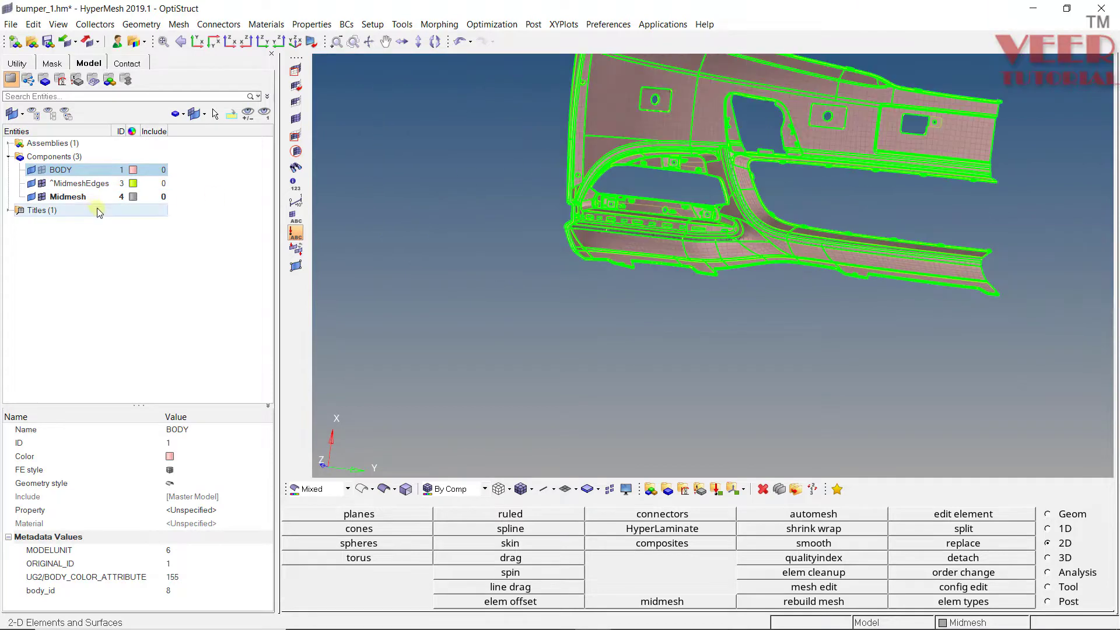
Isolate only the ^MidmeshEdges component and examine its edge lines across the bumper.
left_click(71, 185)
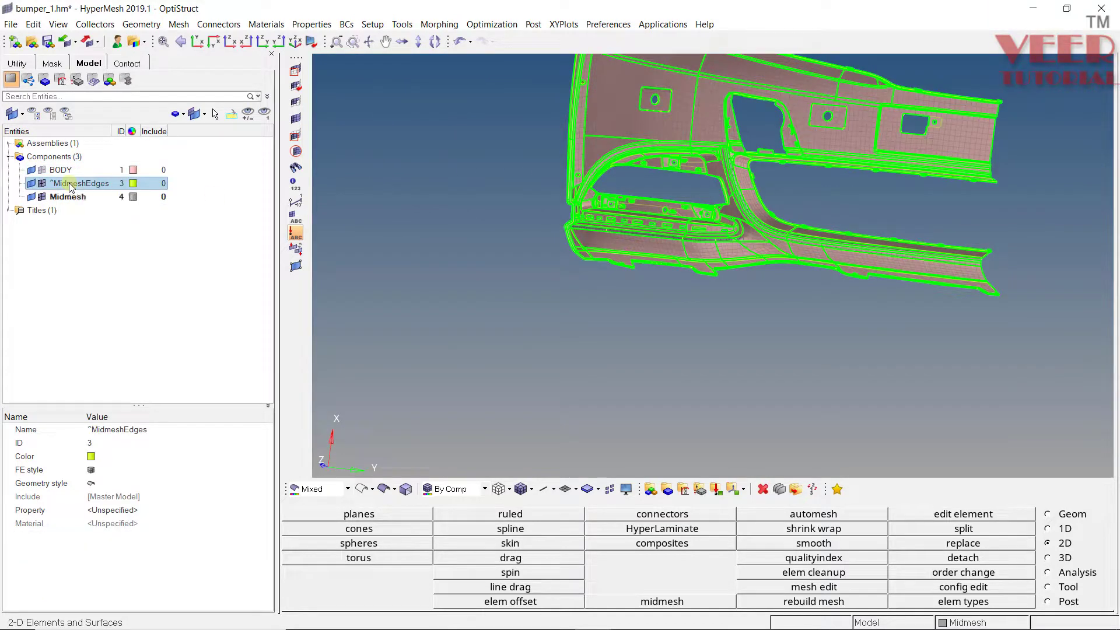
right_click(71, 184)
left_click(96, 329)
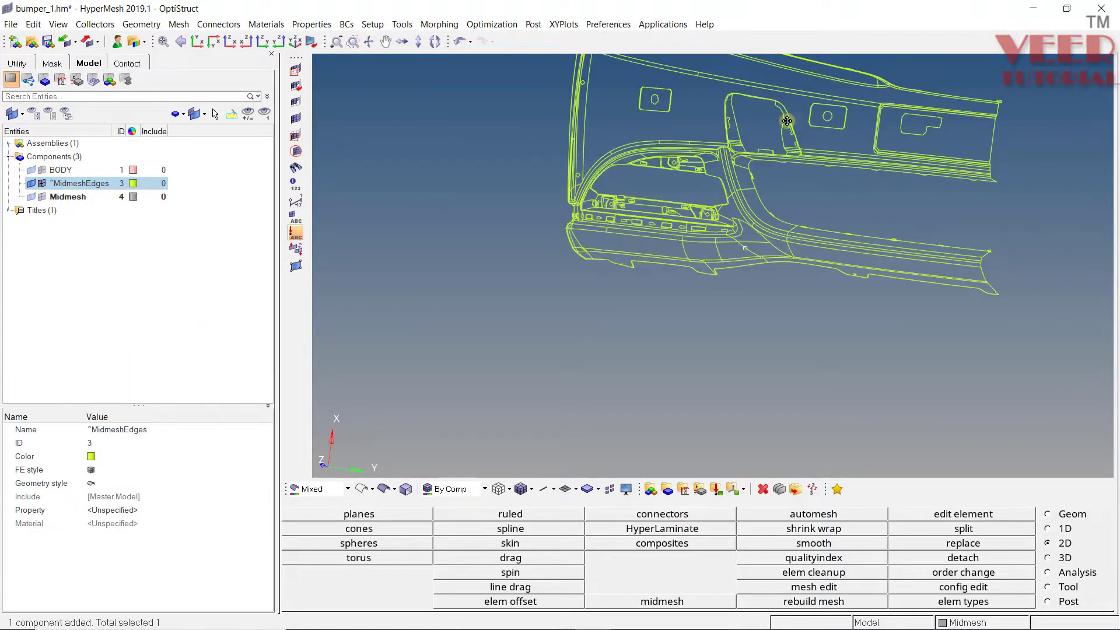
scroll(745, 175, "down", 5)
scroll(611, 220, "up", 4)
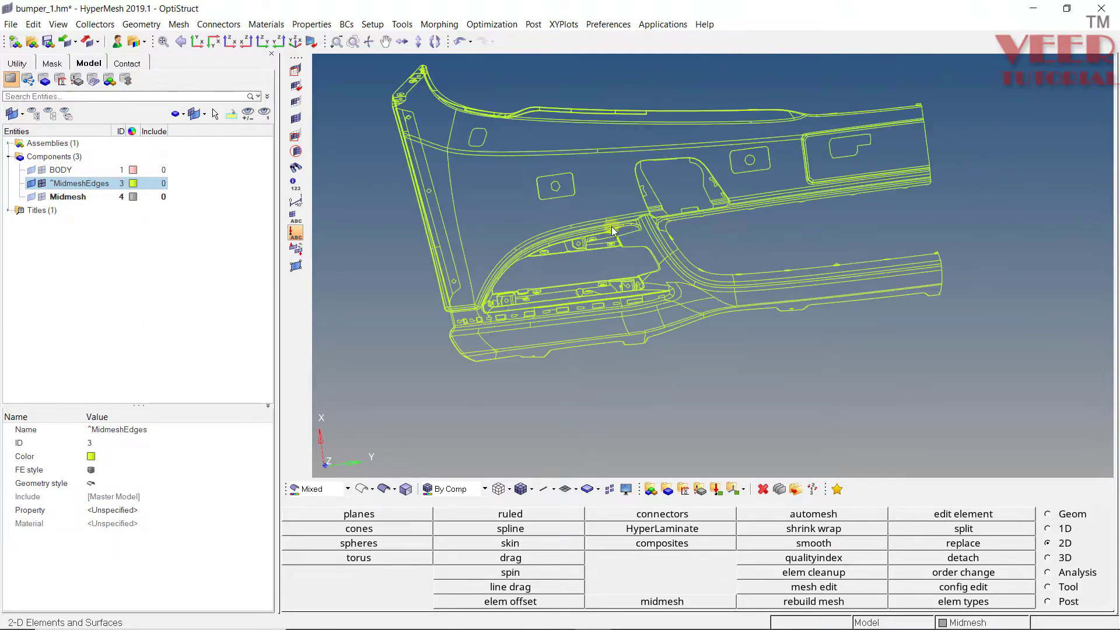
left_click_drag(653, 201, 627, 186, "ctrl")
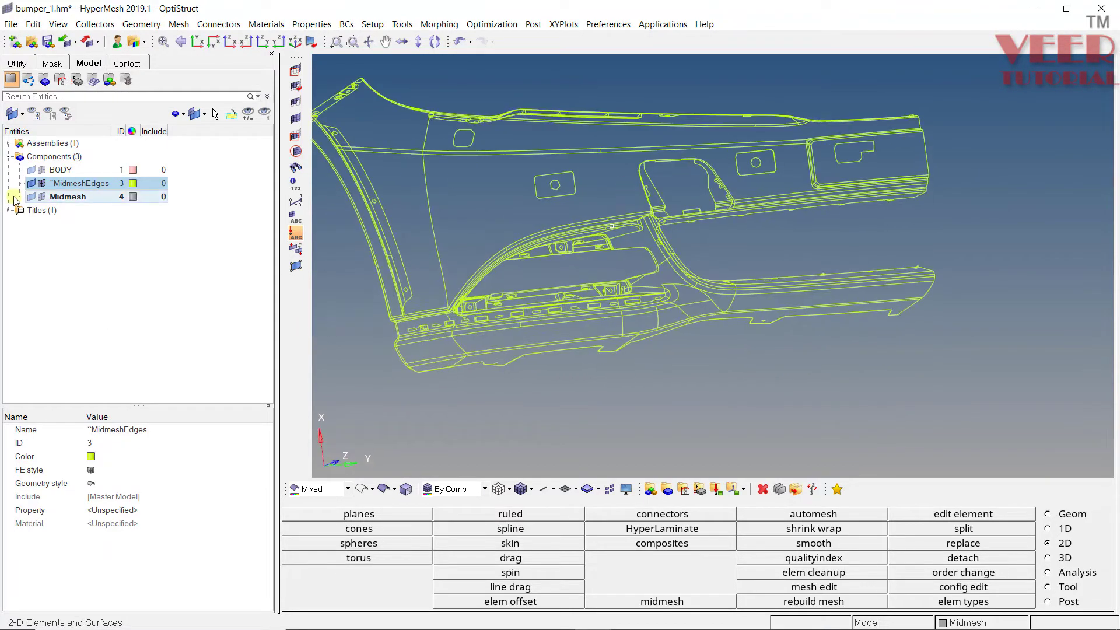
Delete the ^MidmeshEdges component together with its elements.
right_click(88, 185)
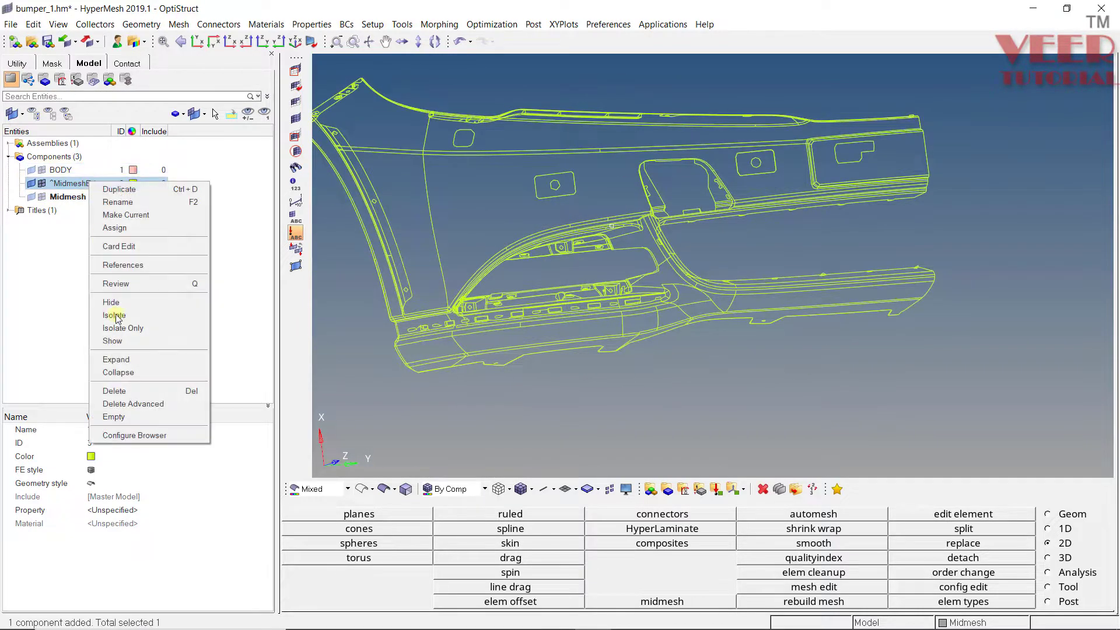
left_click(119, 404)
left_click(526, 369)
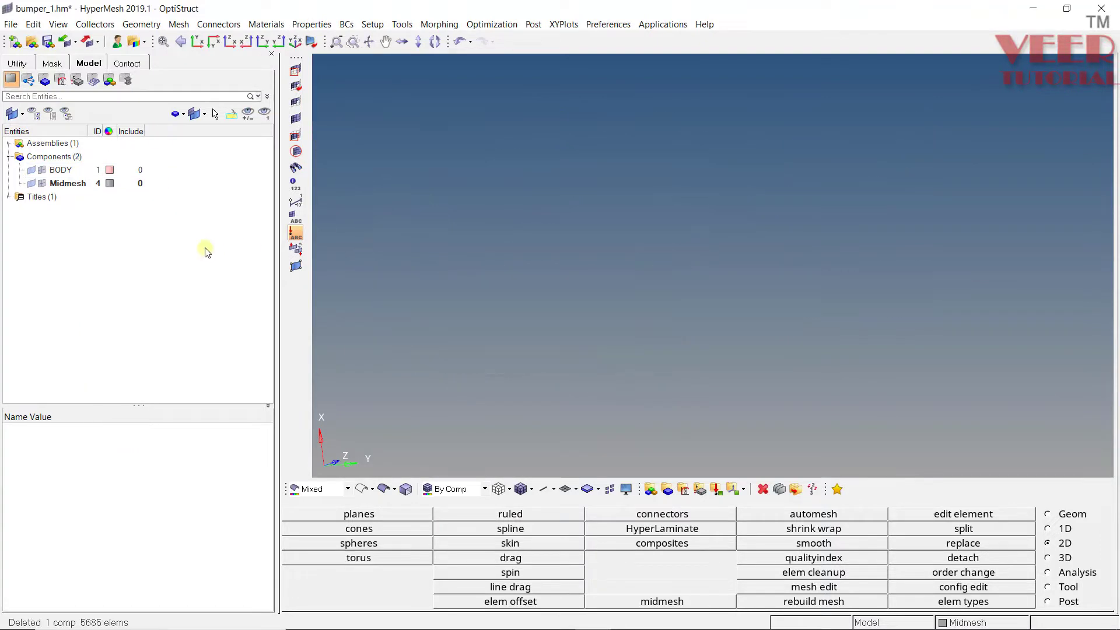
Show the Midmesh component's elements and inspect the mesh around the slots of the lower opening.
left_click(41, 185)
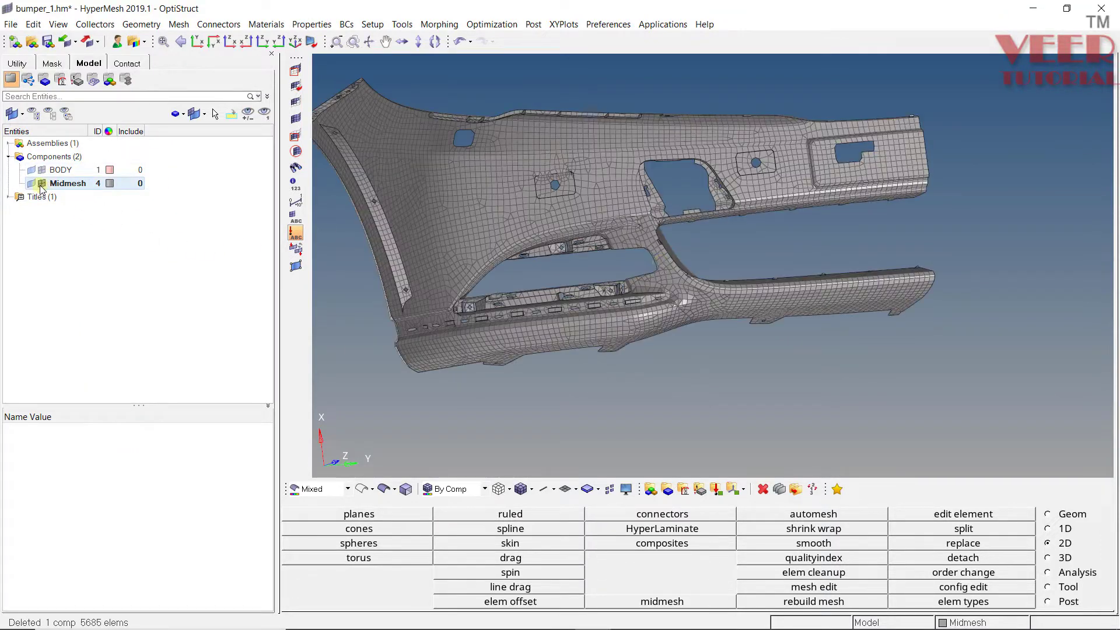
mouse_move(675, 222)
left_mouse_down("ctrl")
mouse_move(682, 275)
mouse_move(668, 262)
mouse_move(676, 238)
left_mouse_up("ctrl")
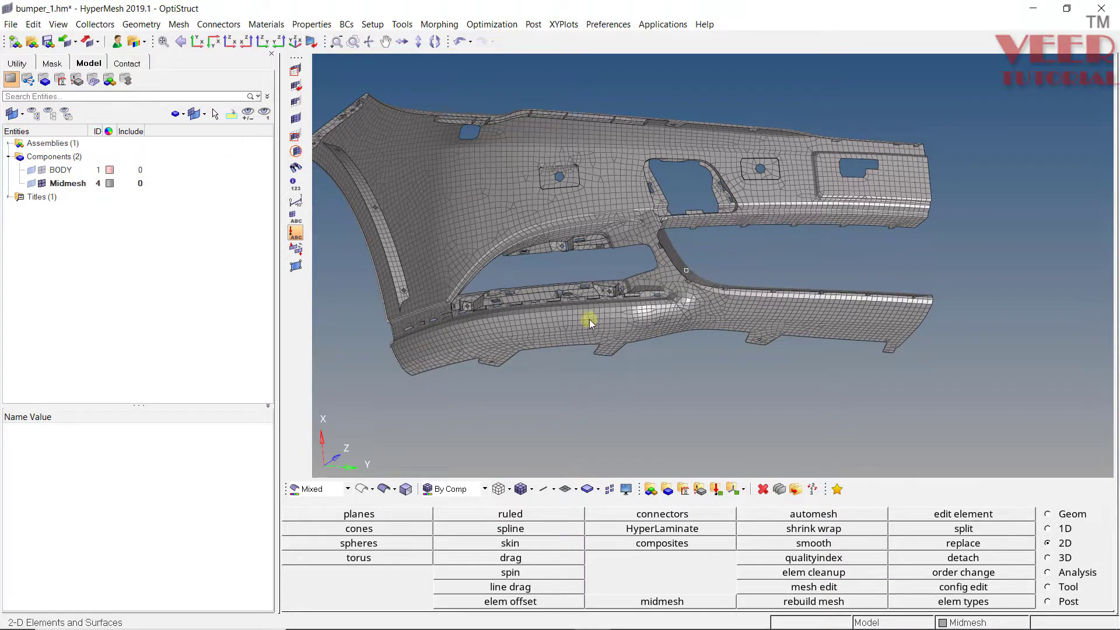
scroll(634, 258, "up", 5)
scroll(634, 257, "up", 8)
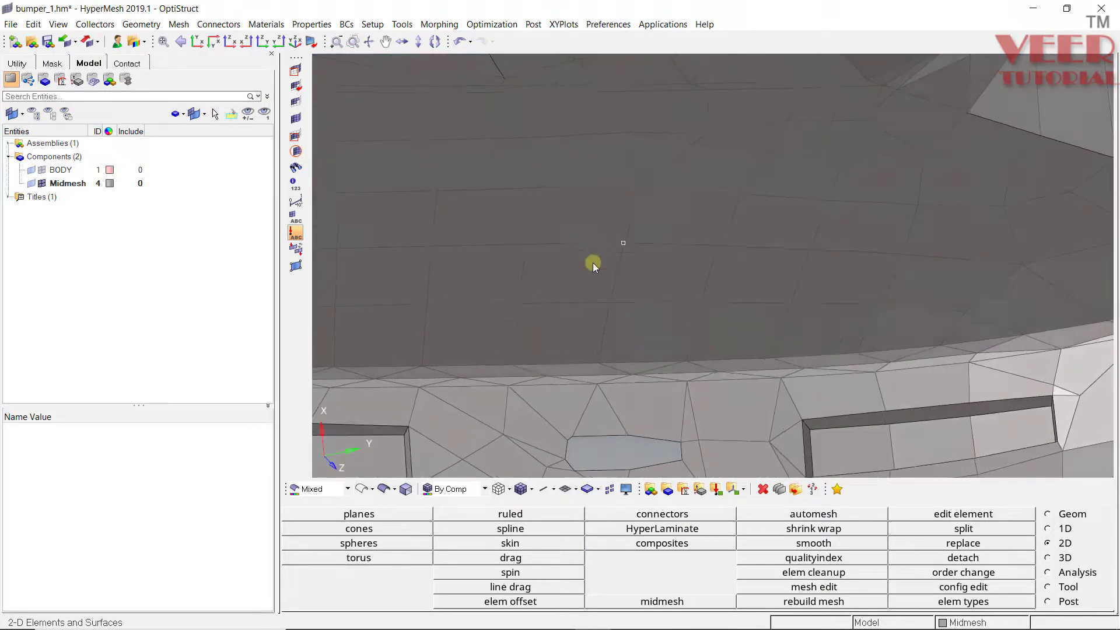
scroll(592, 262, "down", 6, "ctrl")
mouse_move(666, 232)
left_mouse_down("ctrl")
mouse_move(692, 297)
mouse_move(662, 235)
left_mouse_up("ctrl")
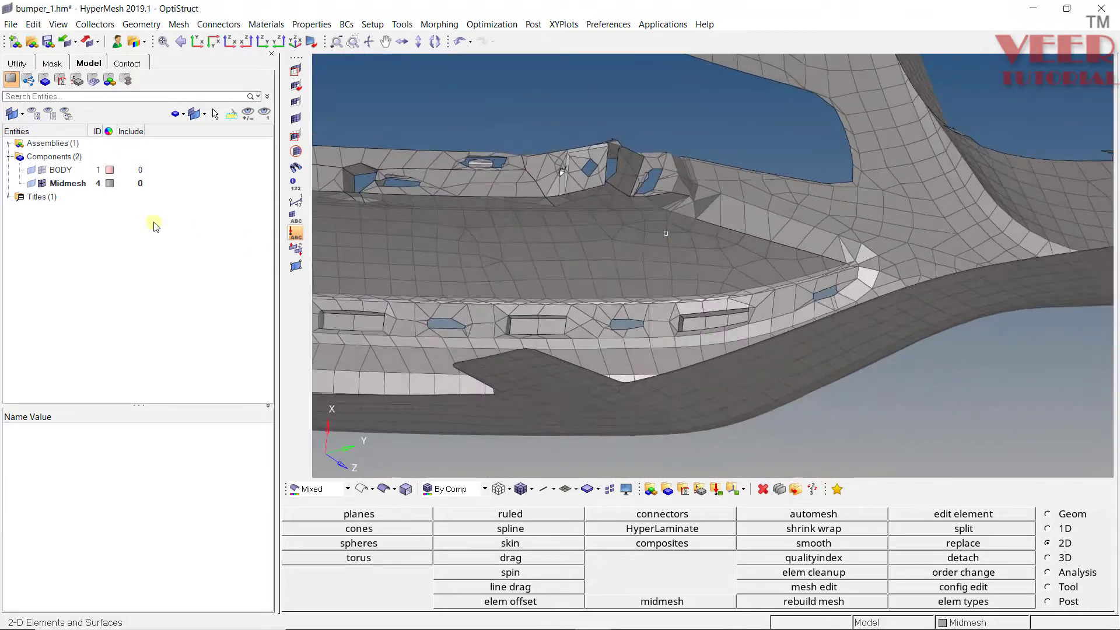
Show the BODY geometry over the Midmesh elements and compare the two around the lower opening.
left_click(31, 171)
mouse_move(715, 149)
left_mouse_down("ctrl")
mouse_move(725, 190)
mouse_move(710, 158)
left_mouse_up("ctrl")
scroll(673, 175, "up", 4)
scroll(568, 166, "down", 2)
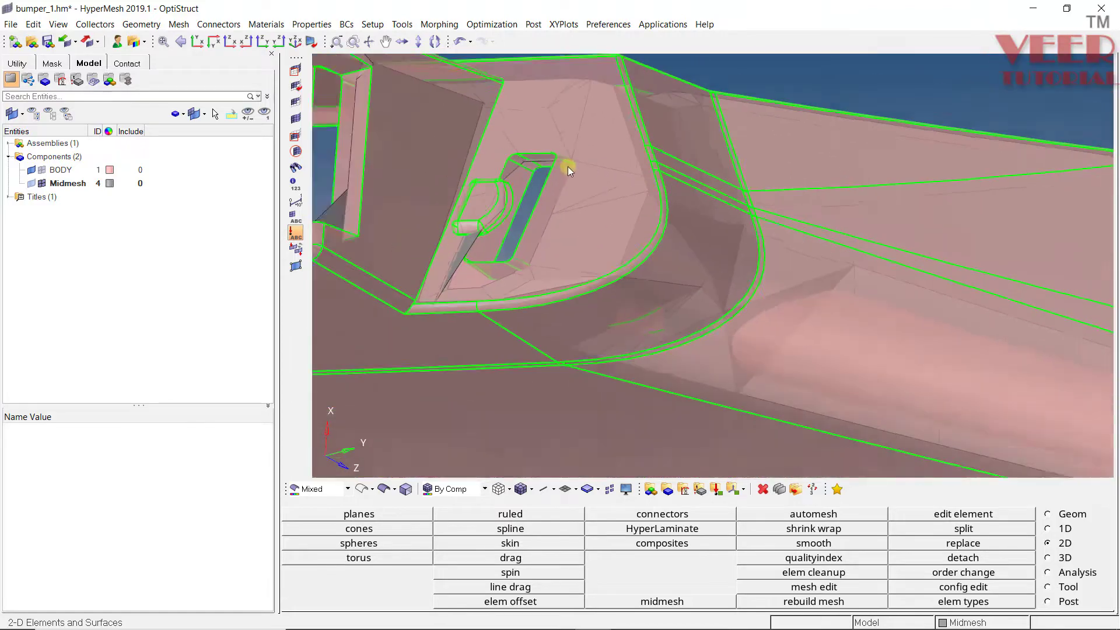
scroll(636, 188, "down", 5)
mouse_move(698, 194)
left_mouse_down("ctrl")
mouse_move(736, 327)
mouse_move(756, 185)
mouse_move(752, 223)
left_mouse_up("ctrl")
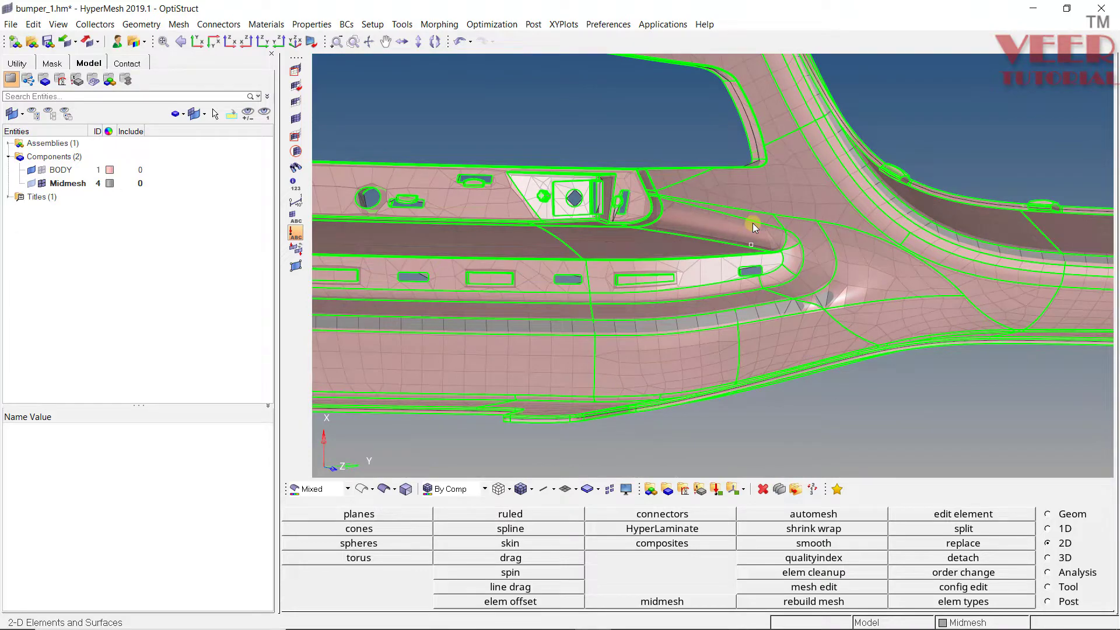
scroll(566, 286, "down", 5)
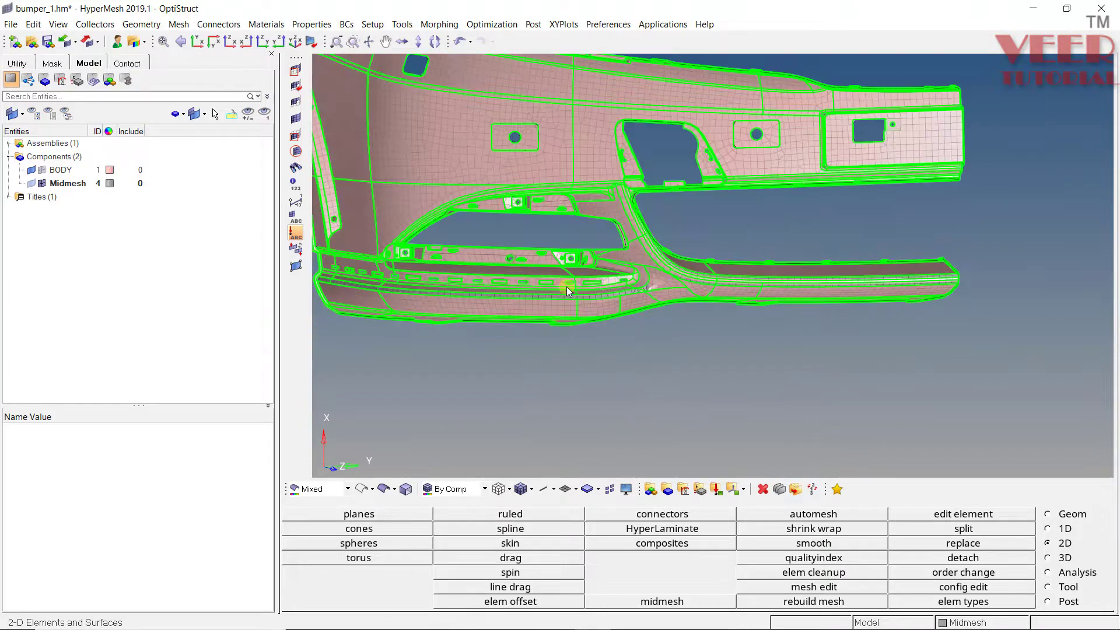
scroll(550, 289, "up", 1)
scroll(550, 290, "up", 1)
scroll(658, 244, "up", 2)
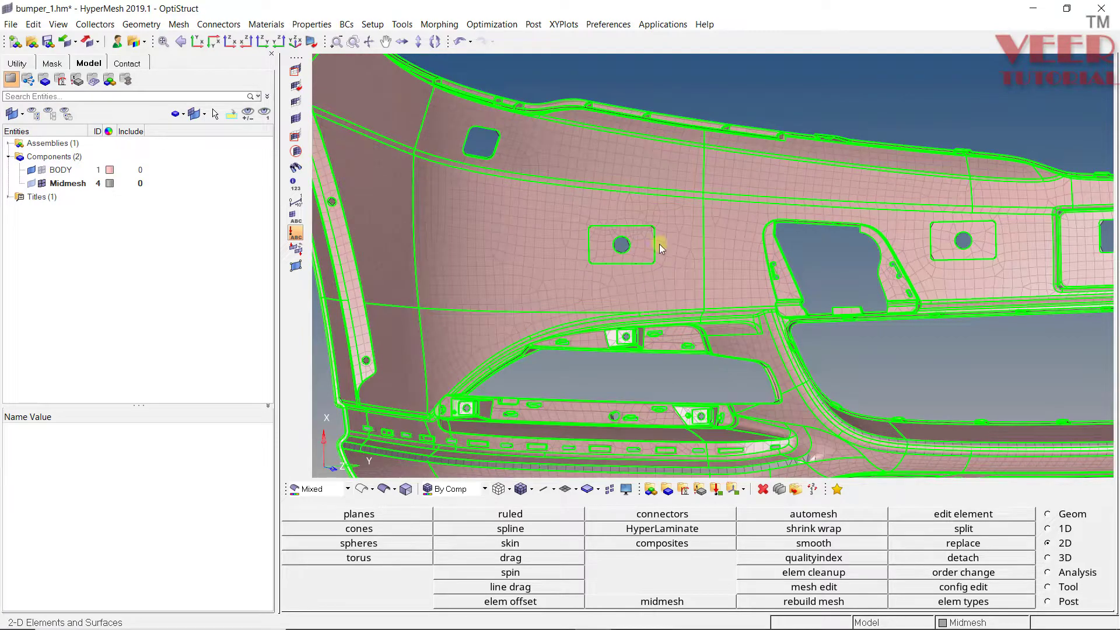
Examine how the mesh follows the geometry at the rectangular recess with the round hole, its rounded corner and the neighbouring curved panel.
scroll(619, 221, "up", 3)
left_click_drag(613, 213, 610, 183, "ctrl")
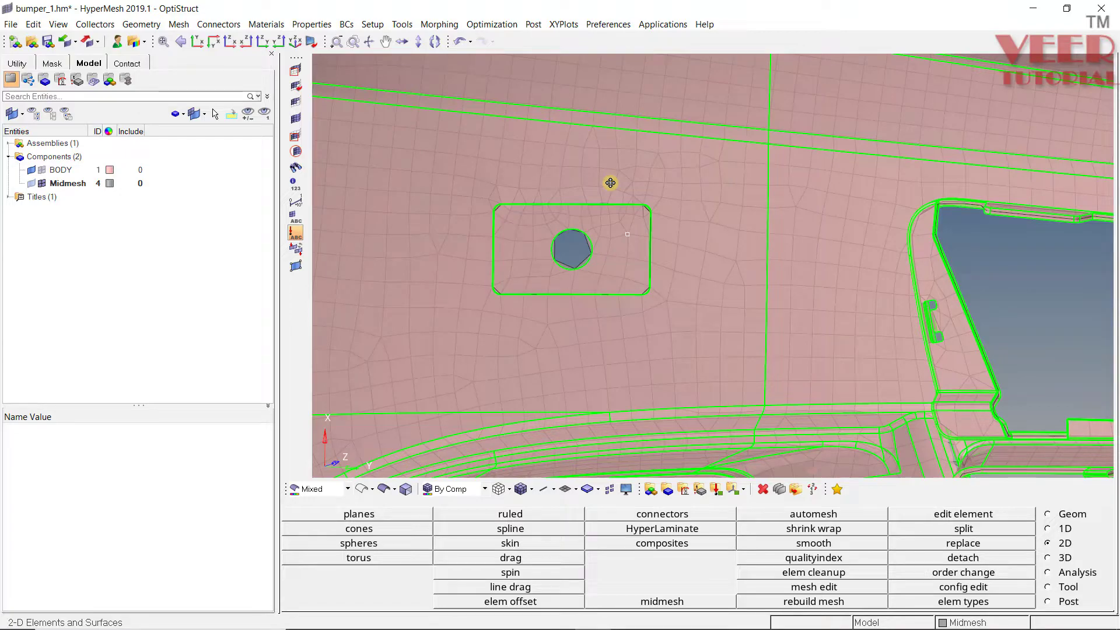
left_click_drag(610, 183, 629, 167, "ctrl")
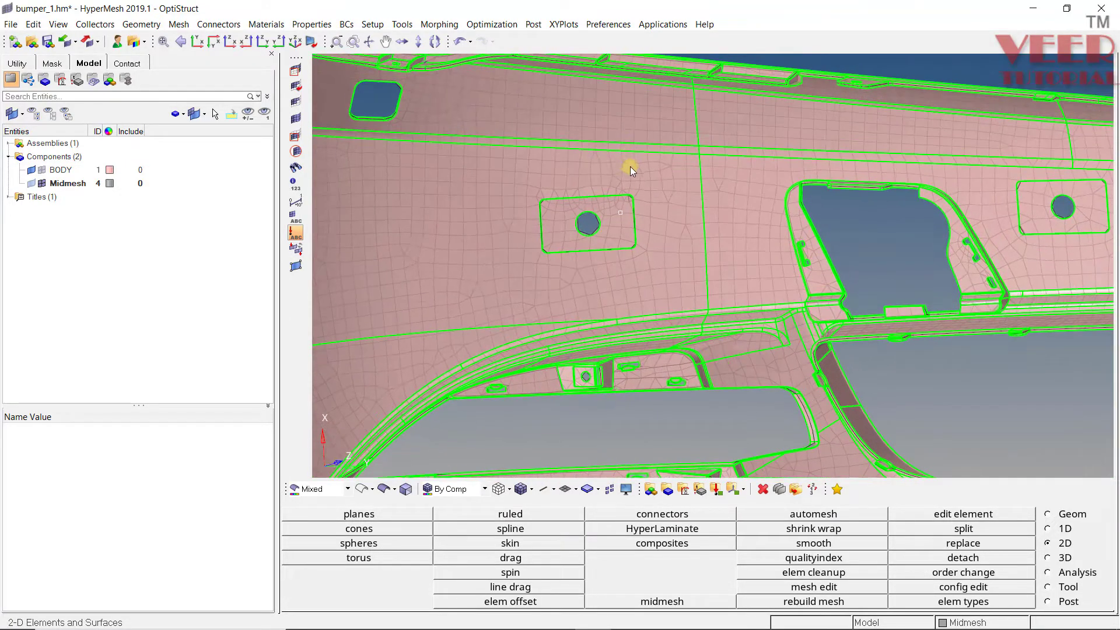
scroll(630, 167, "up", 3)
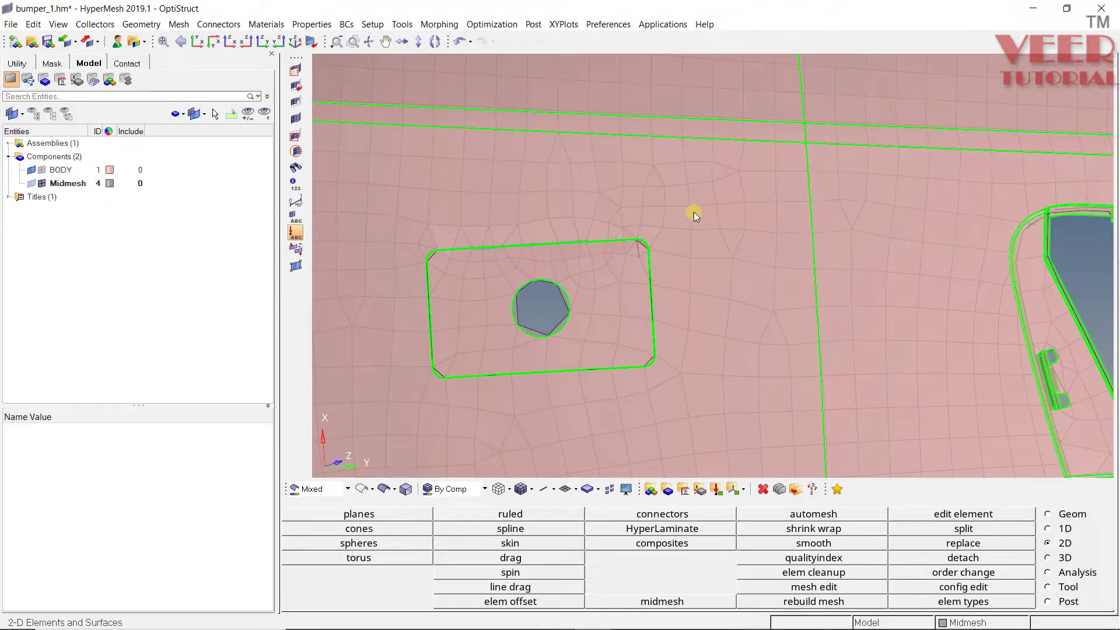
scroll(647, 245, "up", 6)
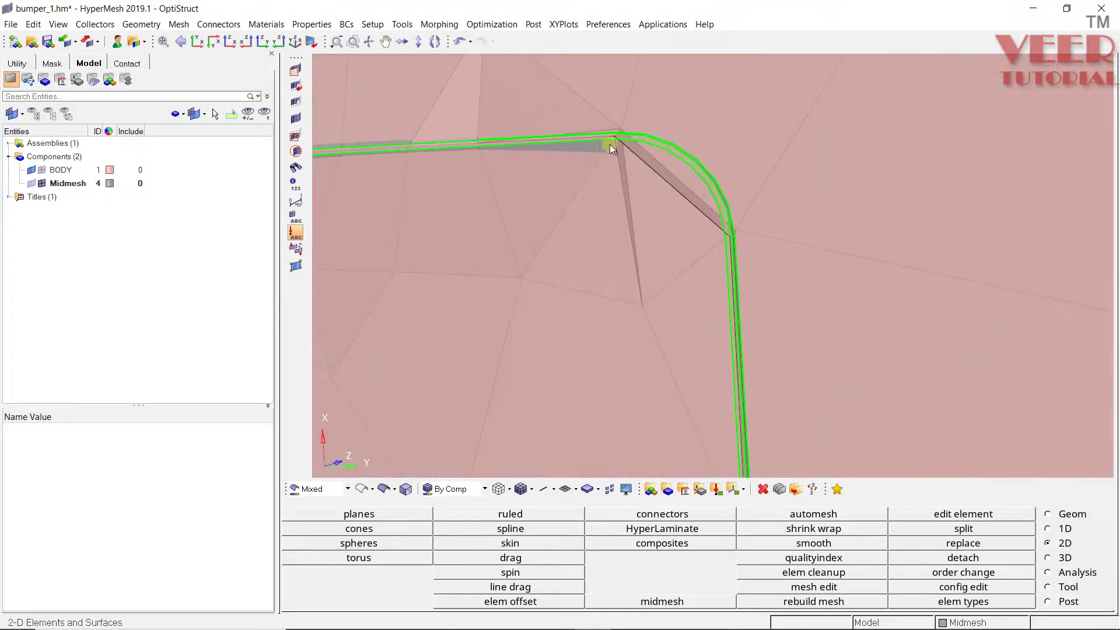
mouse_move(610, 144)
left_mouse_down("ctrl")
mouse_move(662, 169)
mouse_move(680, 220)
mouse_move(635, 220)
mouse_move(621, 163)
mouse_move(625, 185)
mouse_move(577, 155)
mouse_move(604, 219)
left_mouse_up("ctrl")
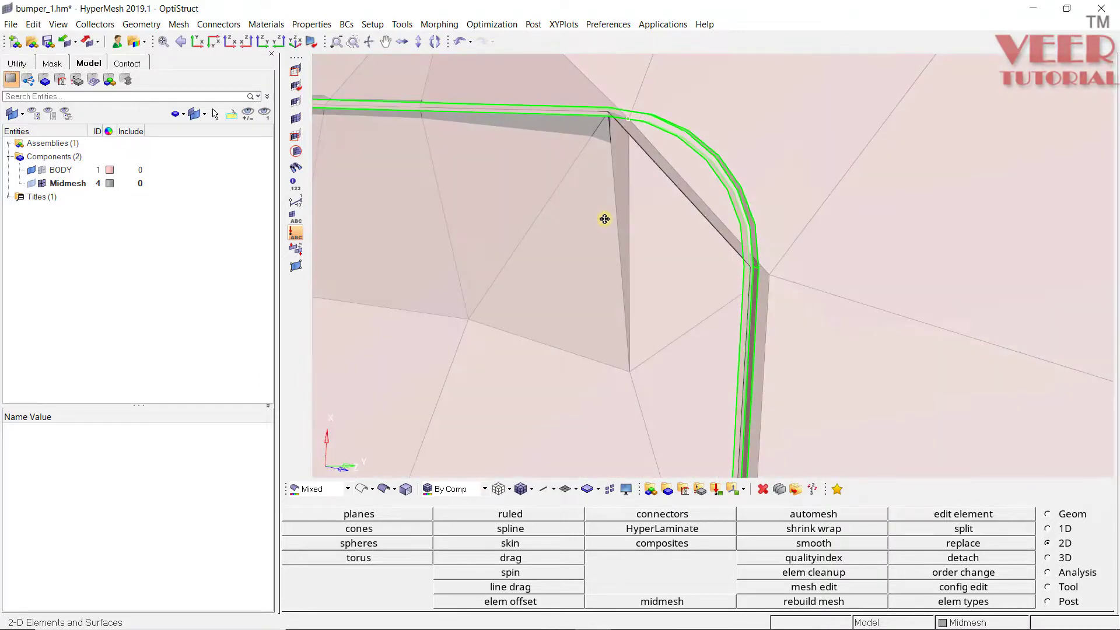
scroll(604, 219, "down", 3)
scroll(601, 206, "down", 10)
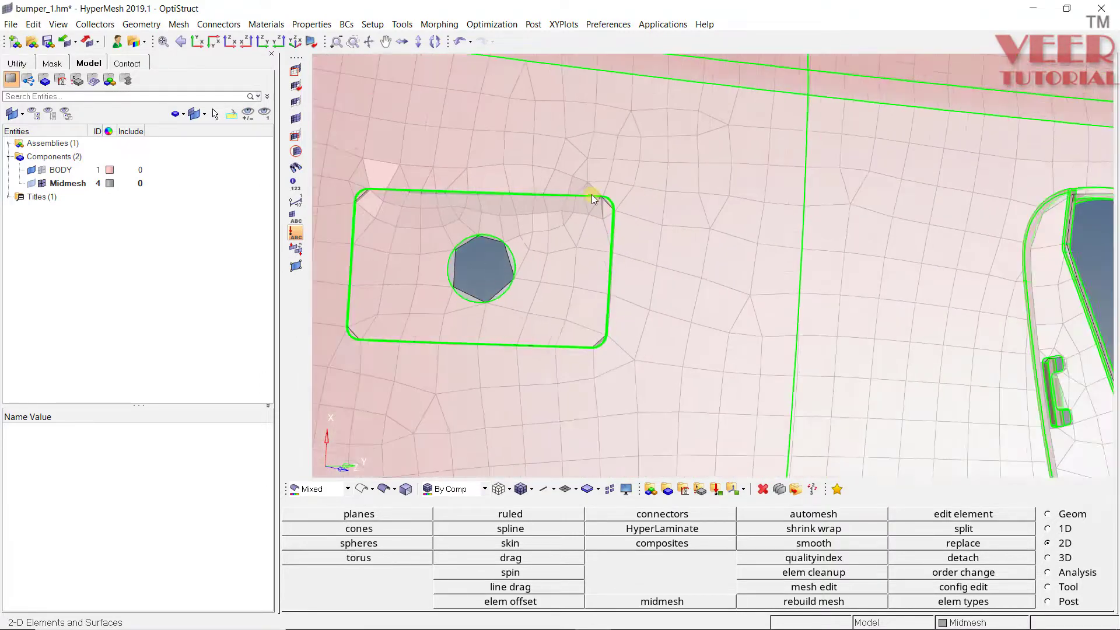
left_click_drag(650, 229, 601, 232, "ctrl")
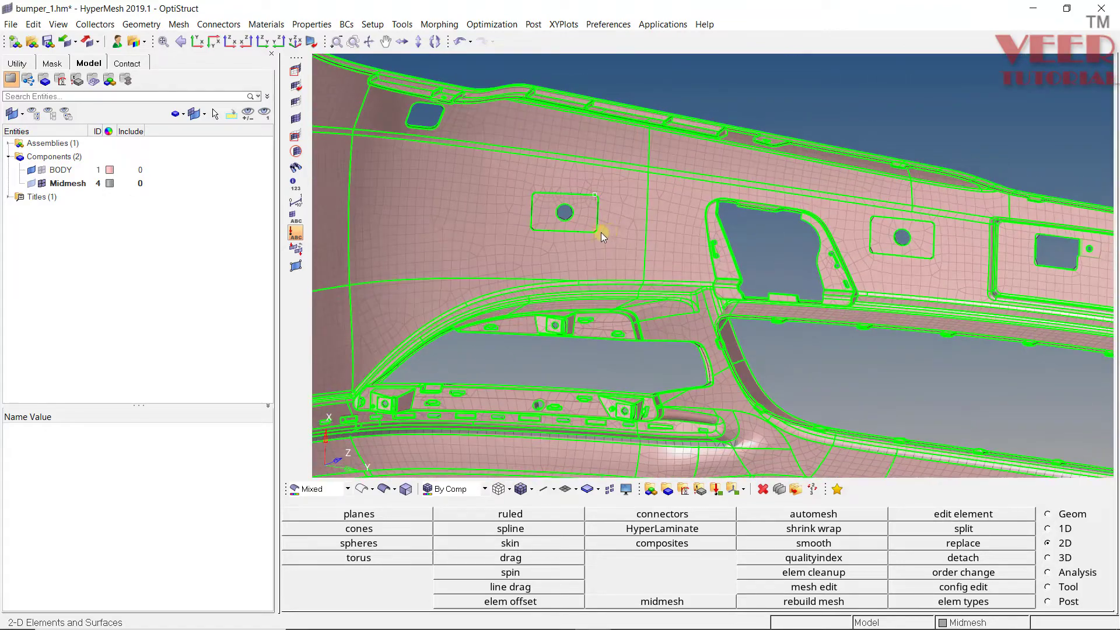
scroll(656, 199, "down", 4)
scroll(469, 187, "up", 5)
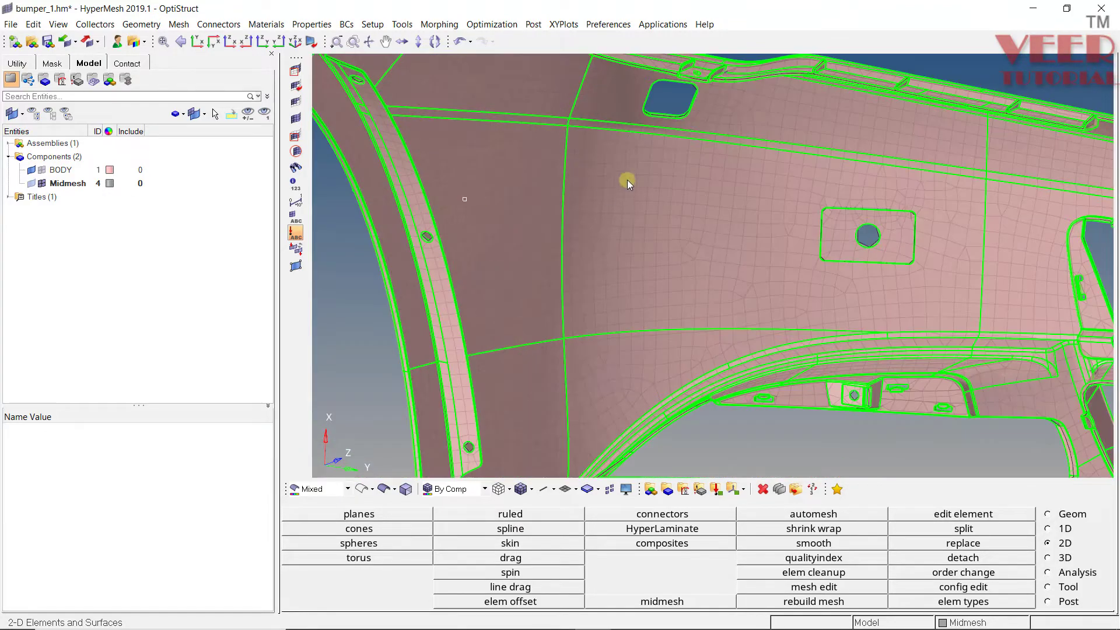
left_click_drag(627, 180, 484, 212, "ctrl")
scroll(432, 190, "up", 4)
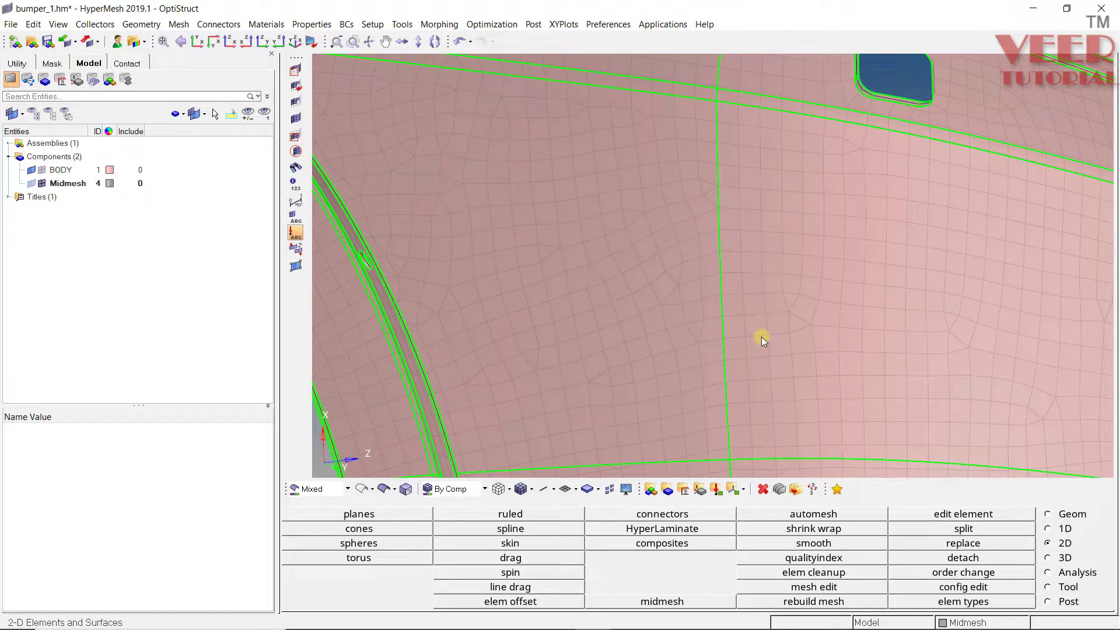
Run the warpage check on the 2D elements.
key("F10")
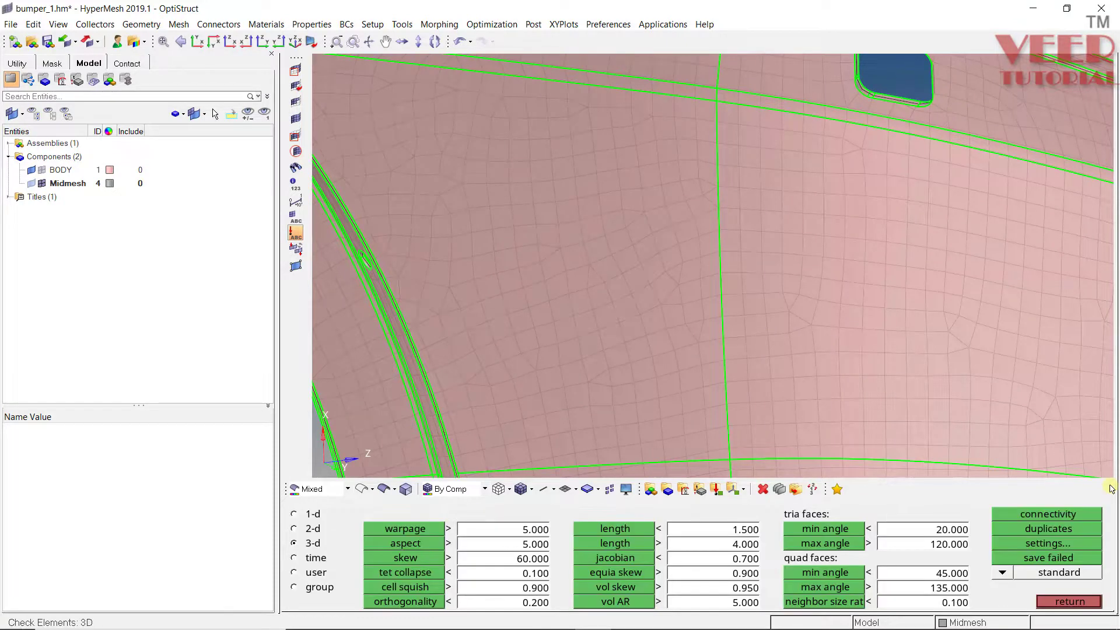
left_click(300, 529)
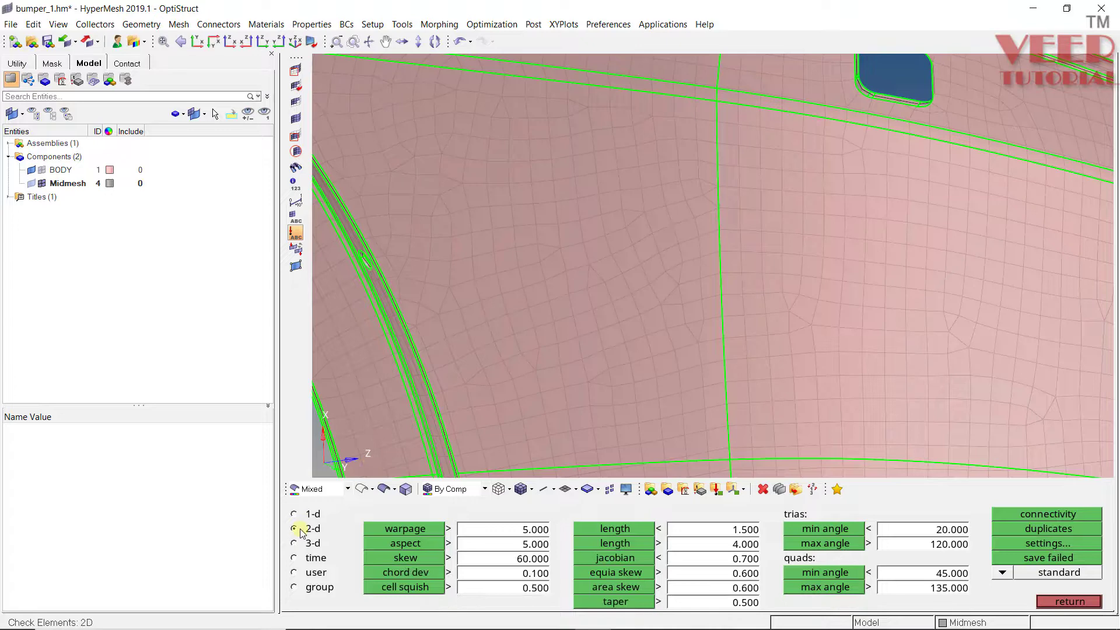
left_click(424, 529)
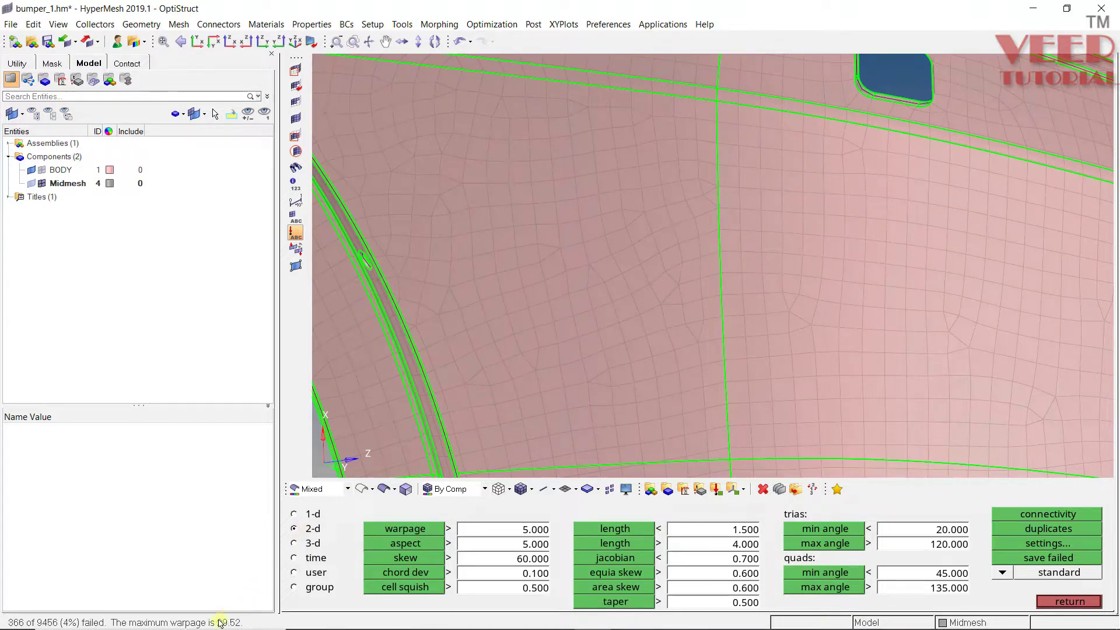
Set the warpage limit to 25 and rerun the warpage check on the 2D elements.
left_click(524, 532)
type("25")
key("Return")
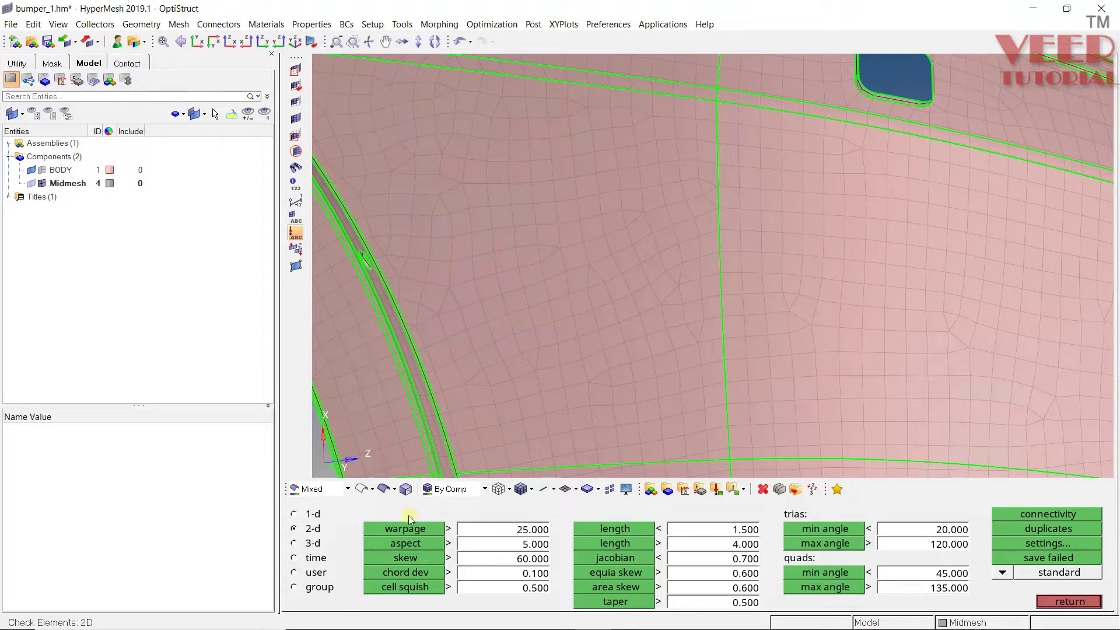
left_click(408, 529)
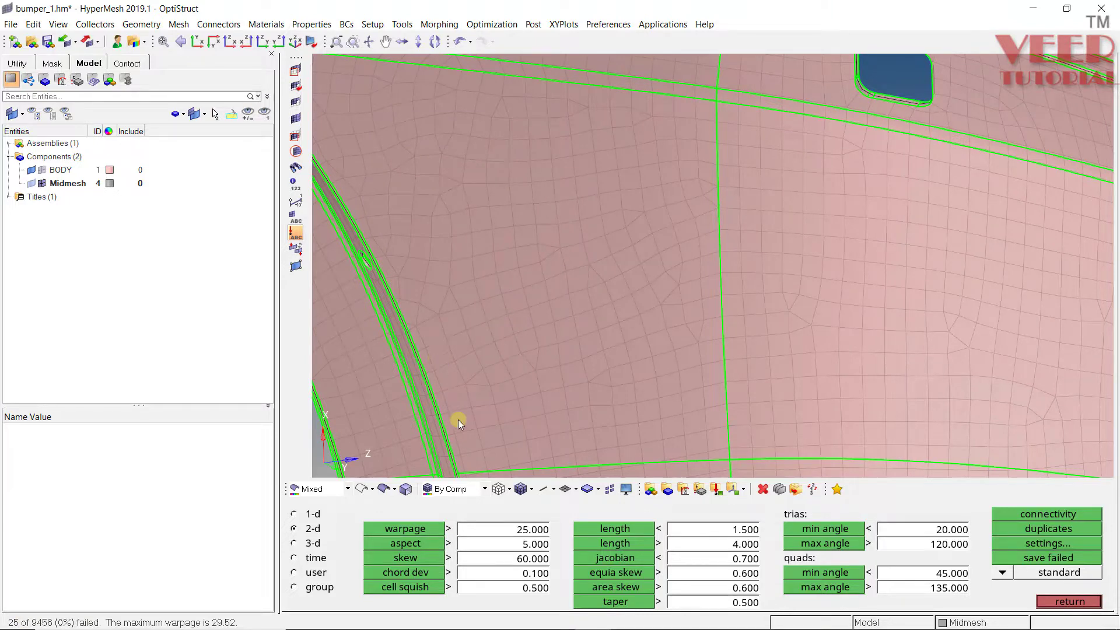
Run the aspect ratio and skew checks on the 2D elements, then set the skew limit to 70 and recheck skew.
left_click(428, 547)
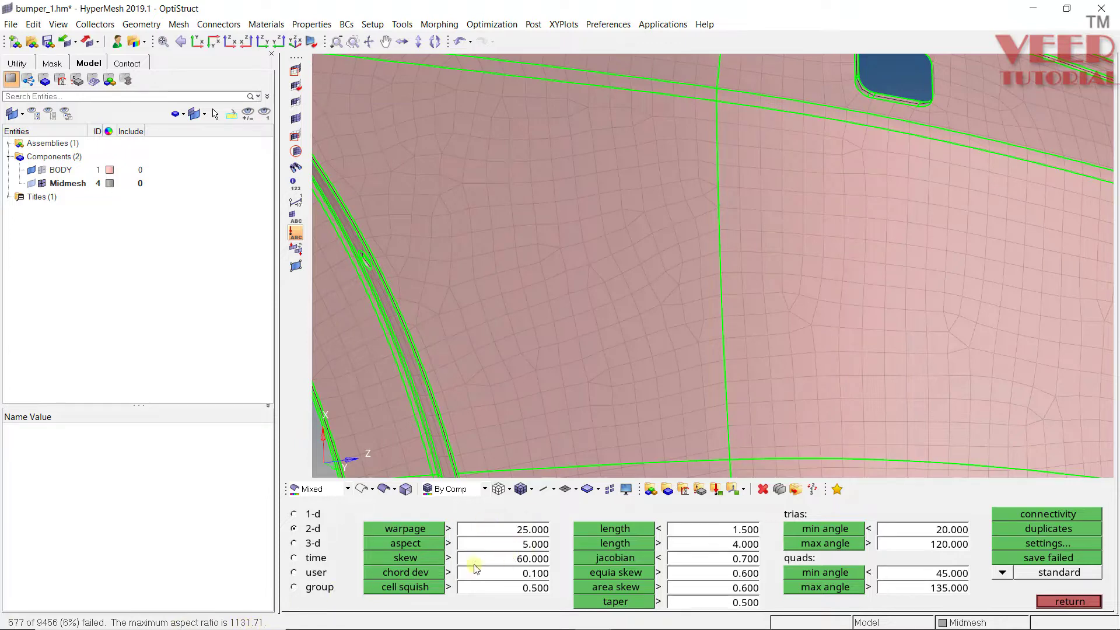
left_click(418, 557)
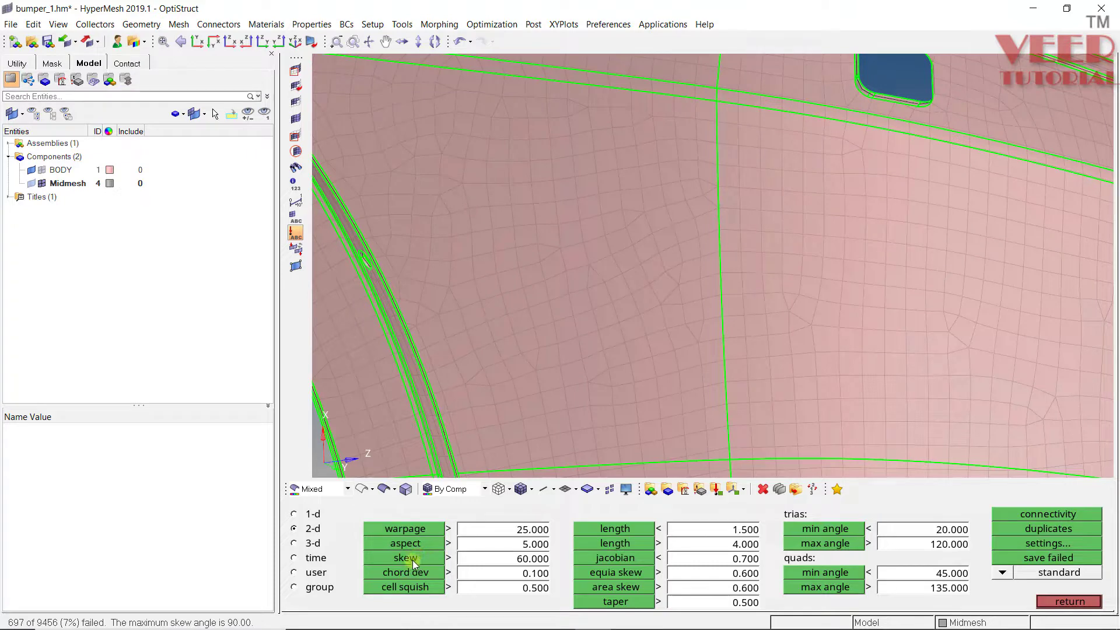
left_click(513, 561)
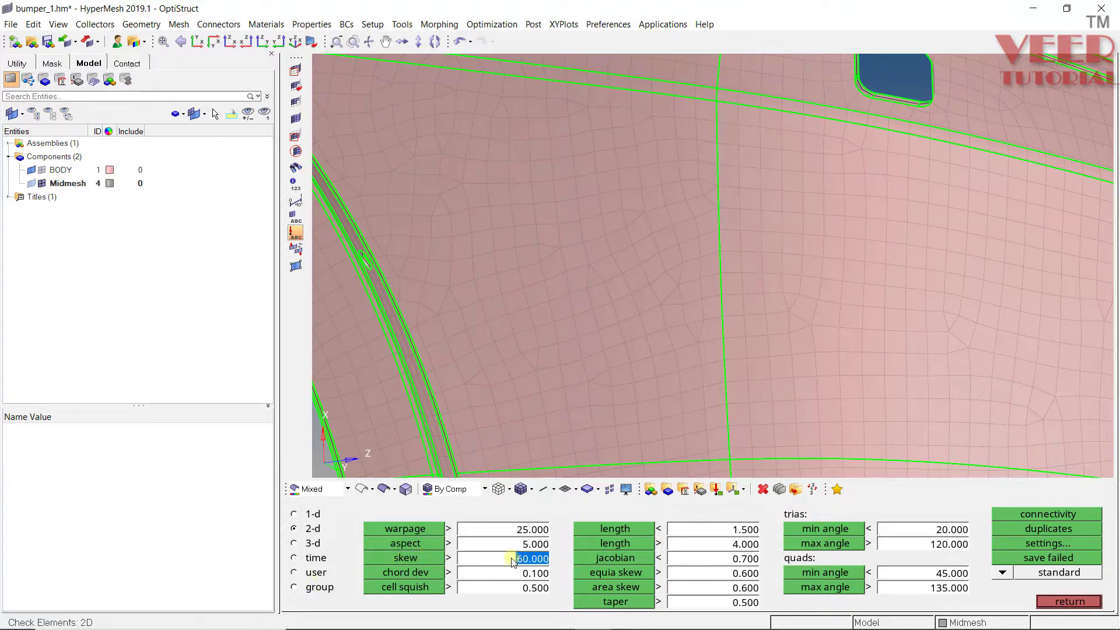
type("7")
left_click(417, 559)
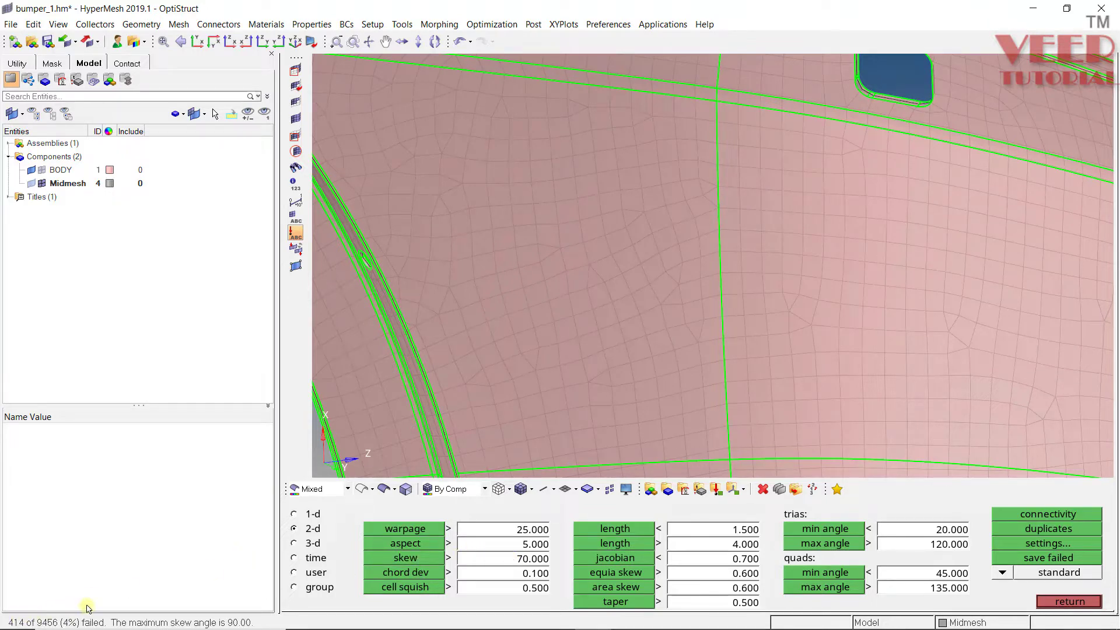
Check the 2D elements for minimum length of 1.5, maximum length of 4 and interior angle limits.
left_click(621, 528)
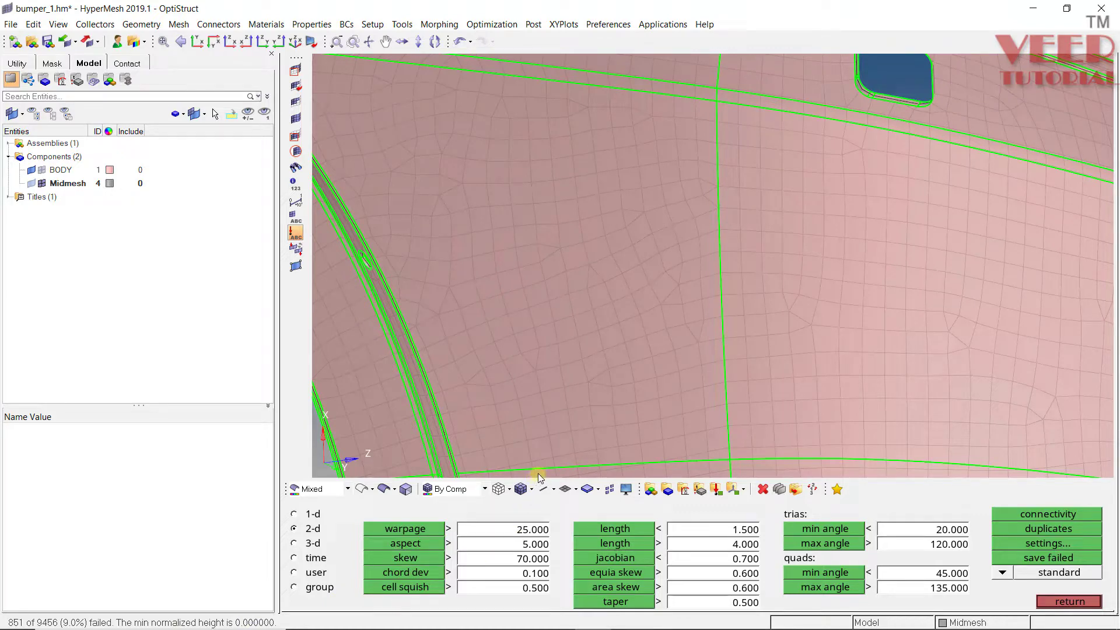
left_click(621, 544)
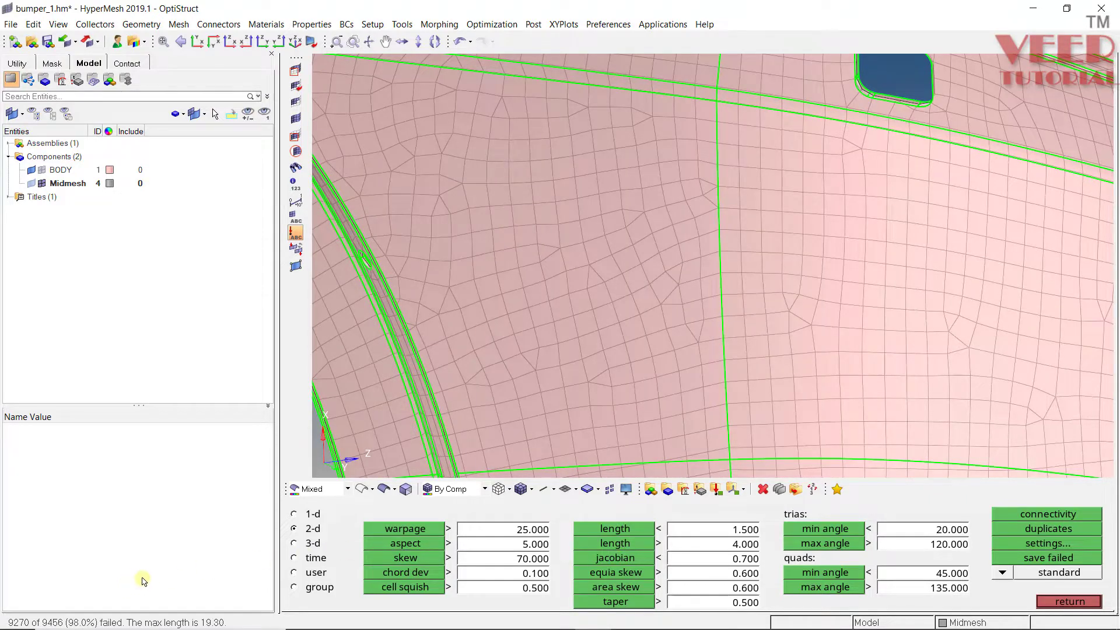
scroll(532, 263, "down", 5)
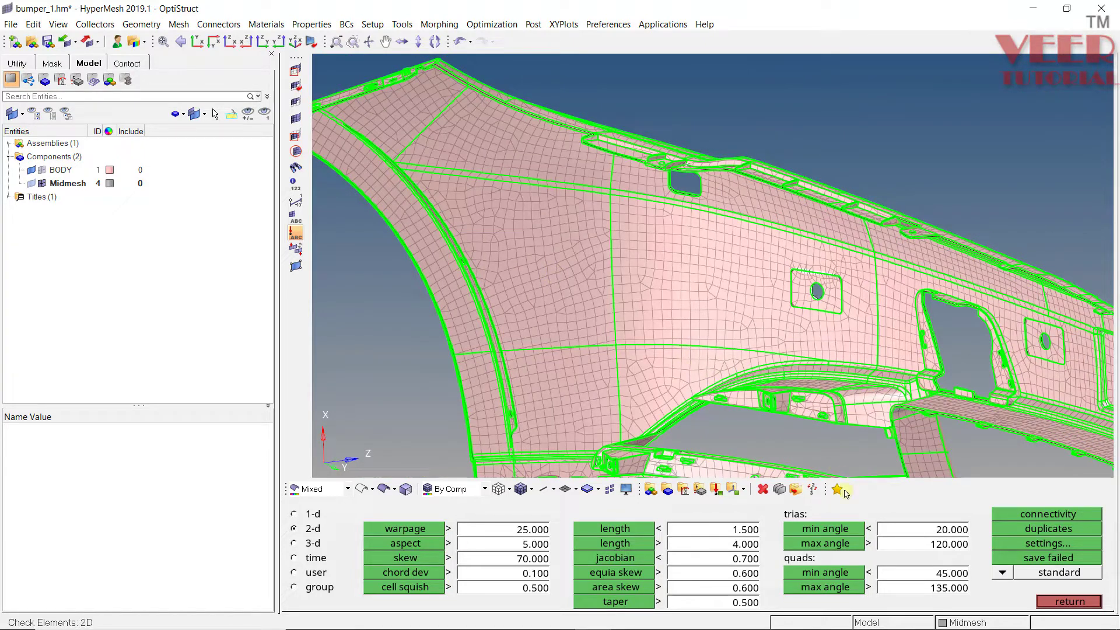
left_click(835, 529)
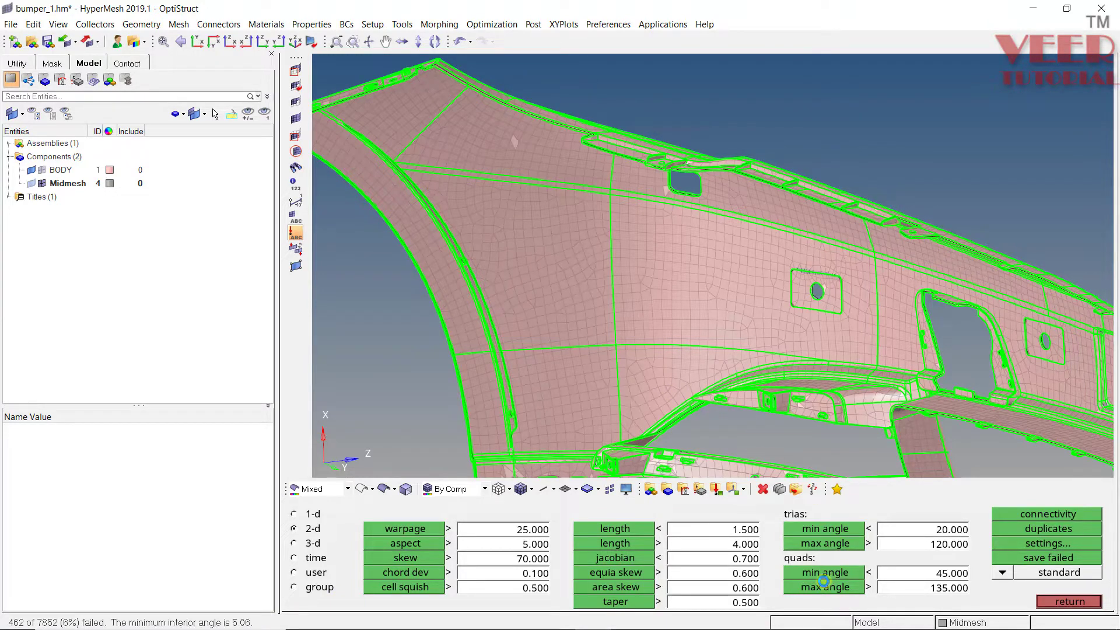
left_click(824, 583)
scroll(515, 260, "down", 3, "ctrl")
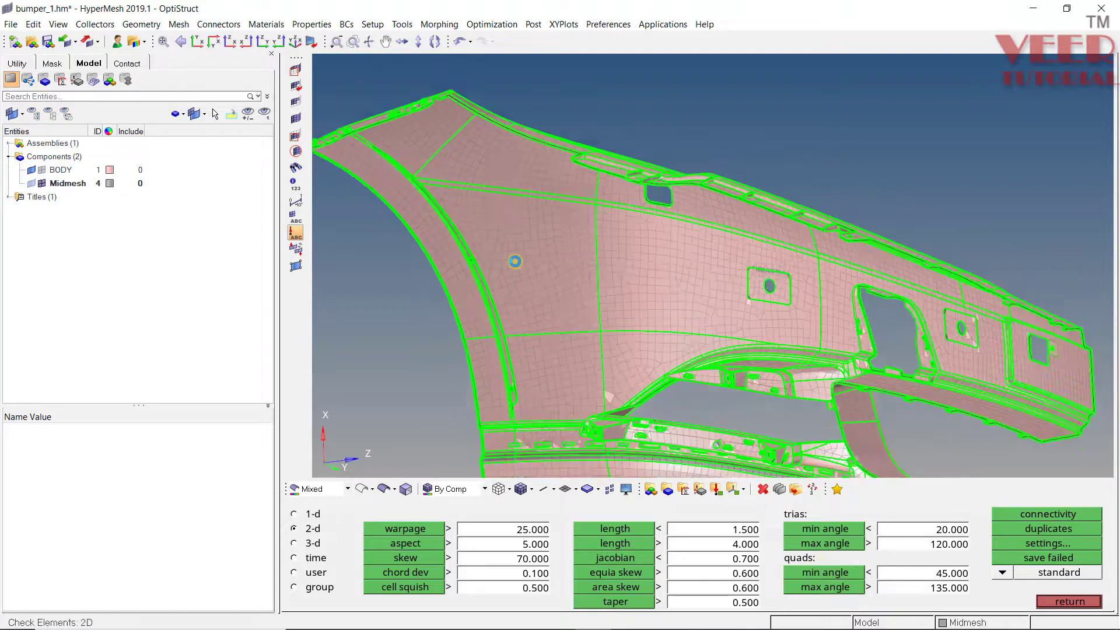
Hide the BODY geometry and change the Midmesh component's colour to light blue.
left_click_drag(515, 260, 517, 217, "ctrl")
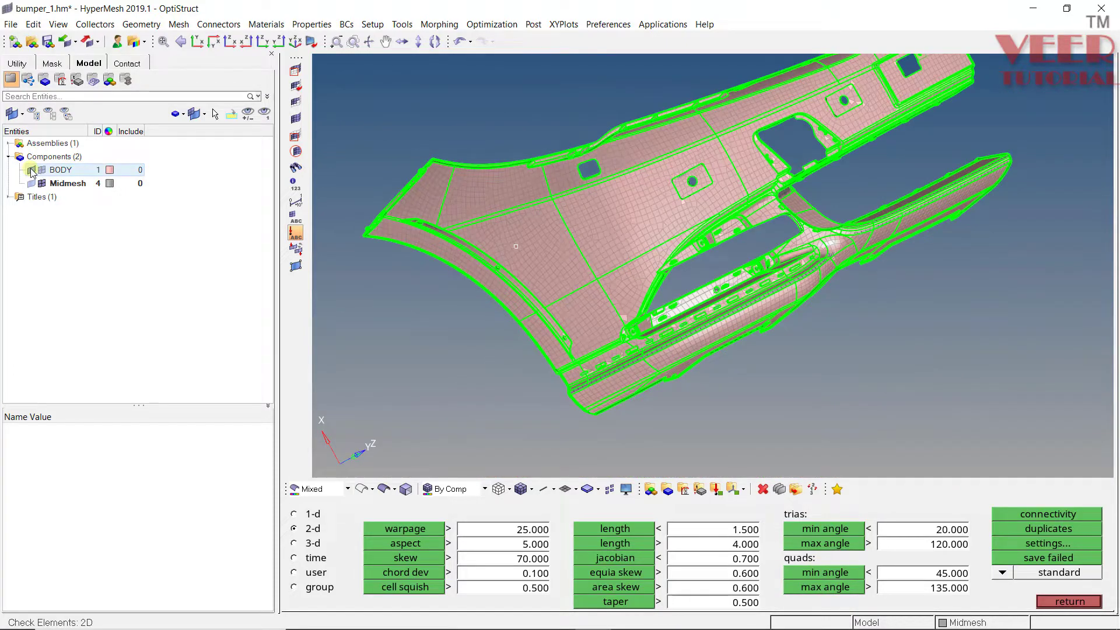
left_click(31, 170)
left_click_drag(799, 187, 727, 217, "ctrl")
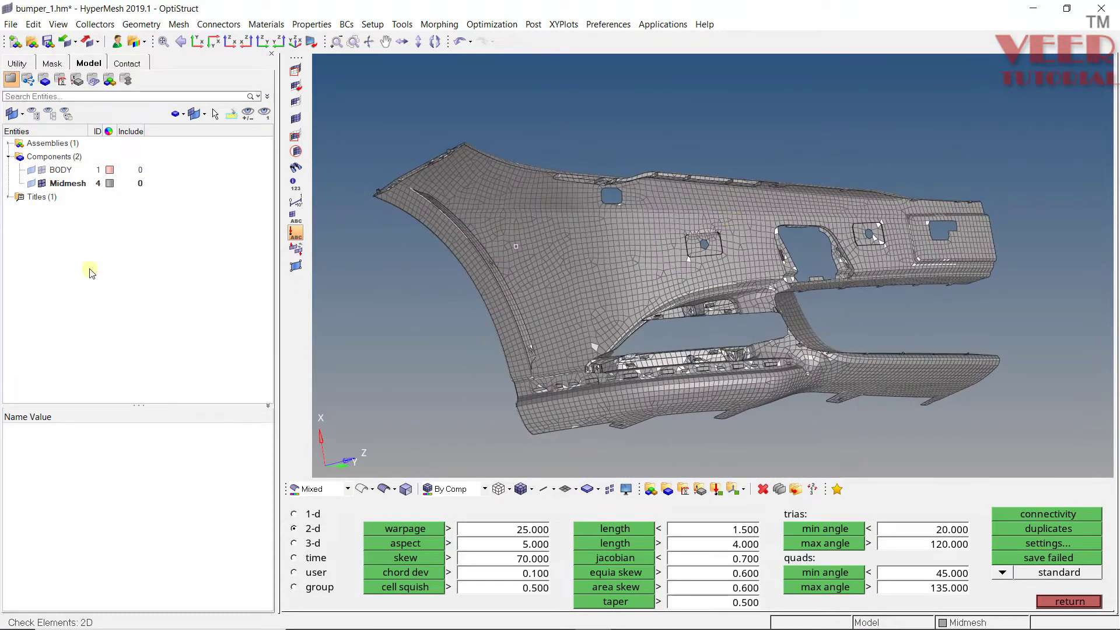
left_click(109, 183)
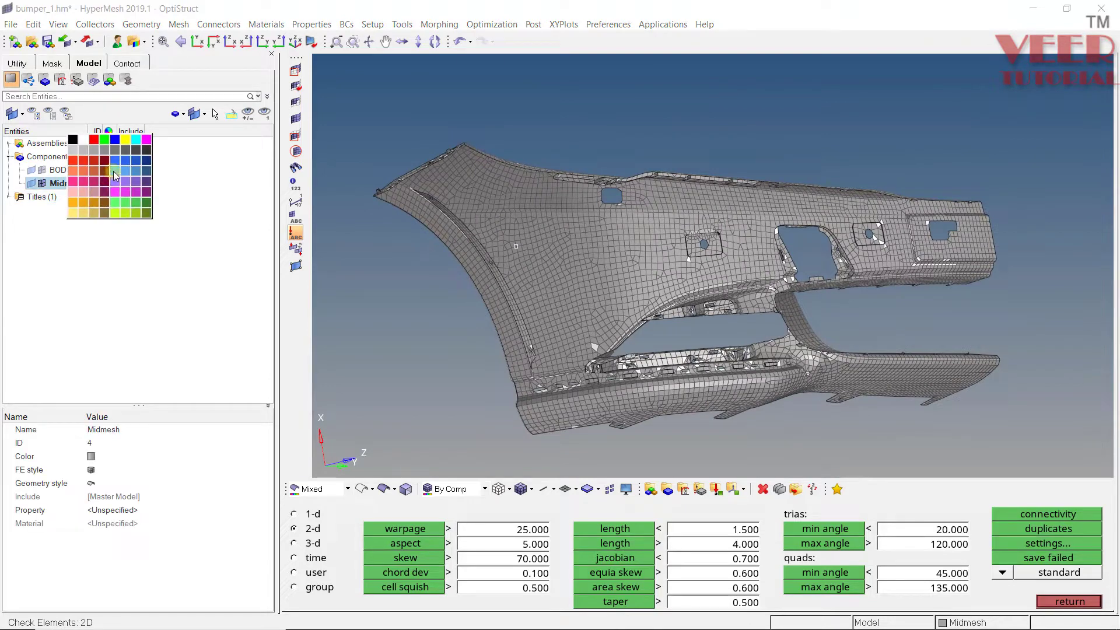
left_click(115, 176)
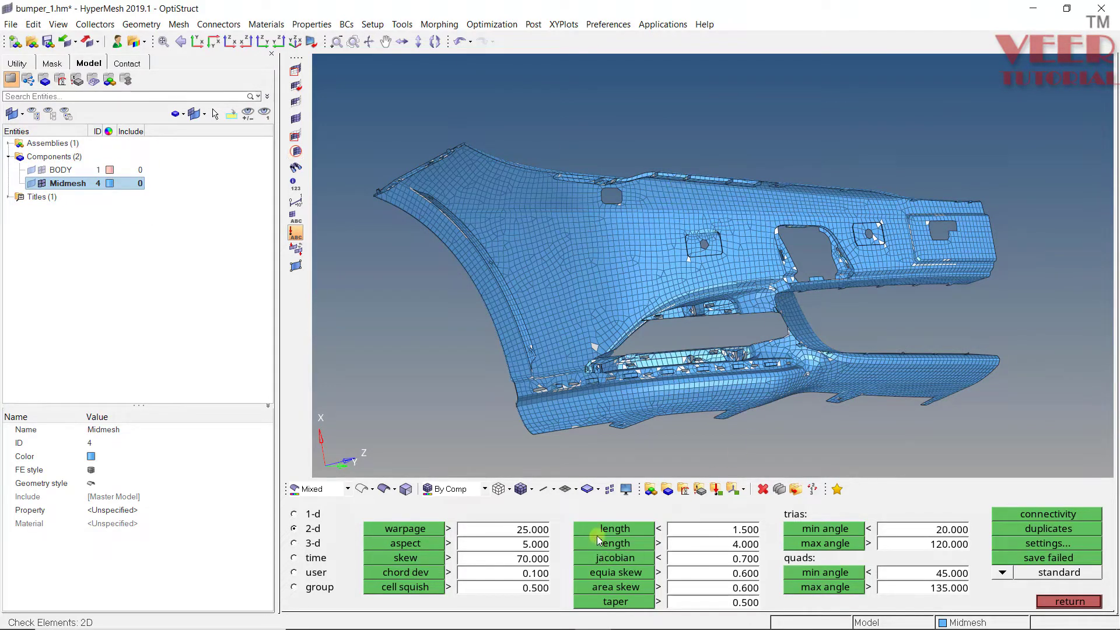
Rerun the warpage check and locate the failed elements around the lower opening and its junction with the lower strip.
left_click(408, 530)
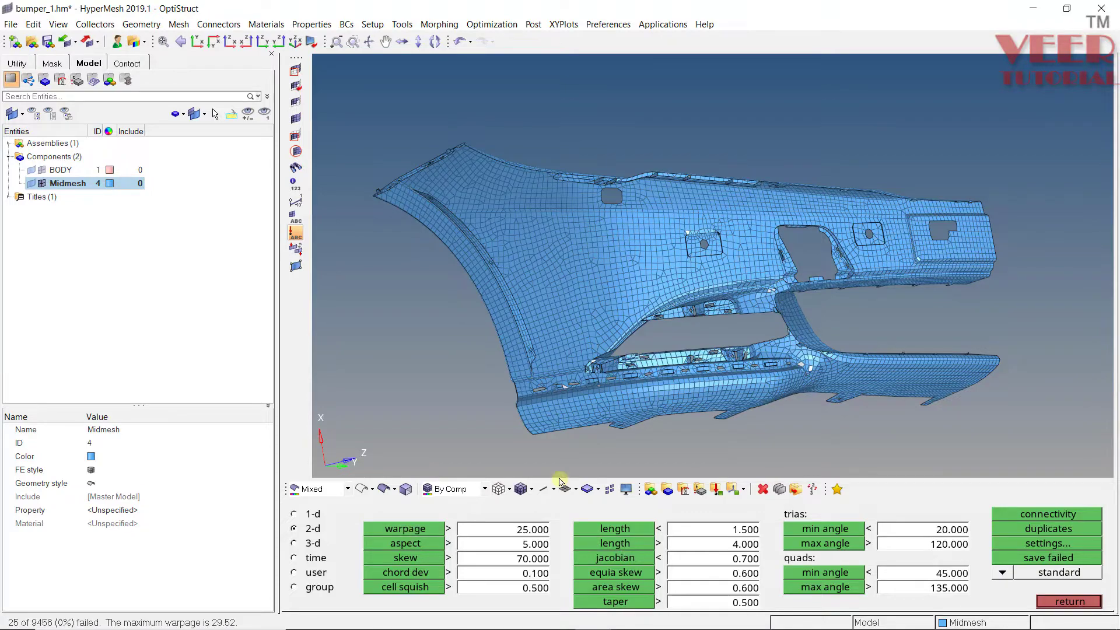
scroll(774, 385, "up", 5)
scroll(770, 311, "down", 2)
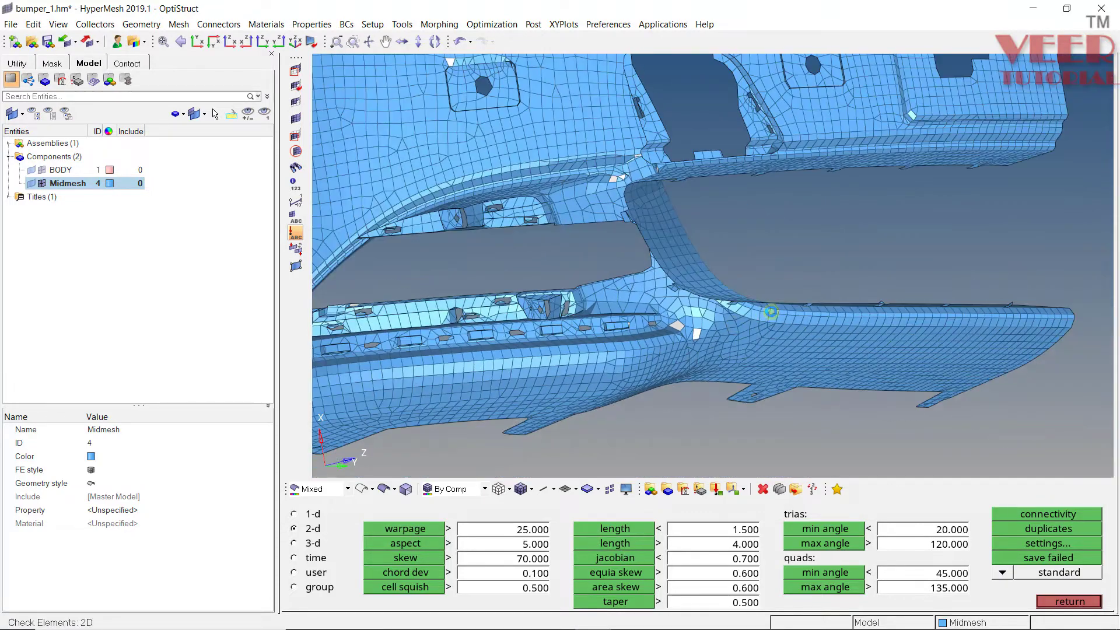
scroll(771, 311, "down", 5)
Run the aspect ratio and minimum length checks and inspect the failed elements at the end of the slotted lower opening.
left_click(408, 545)
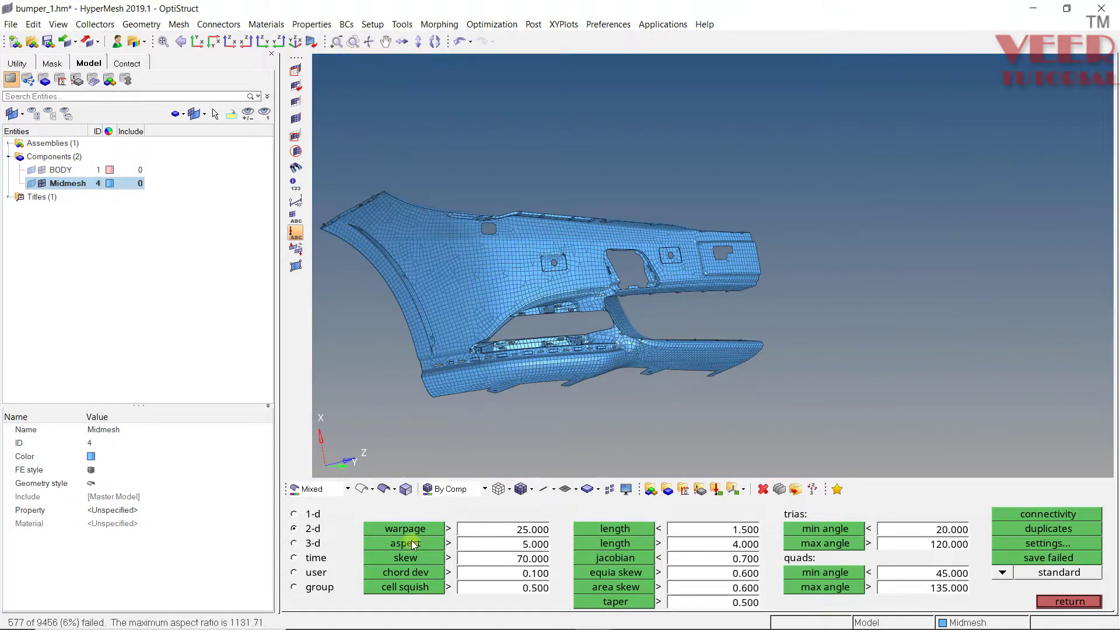
left_click(614, 528)
scroll(573, 292, "up", 2)
scroll(573, 293, "up", 5)
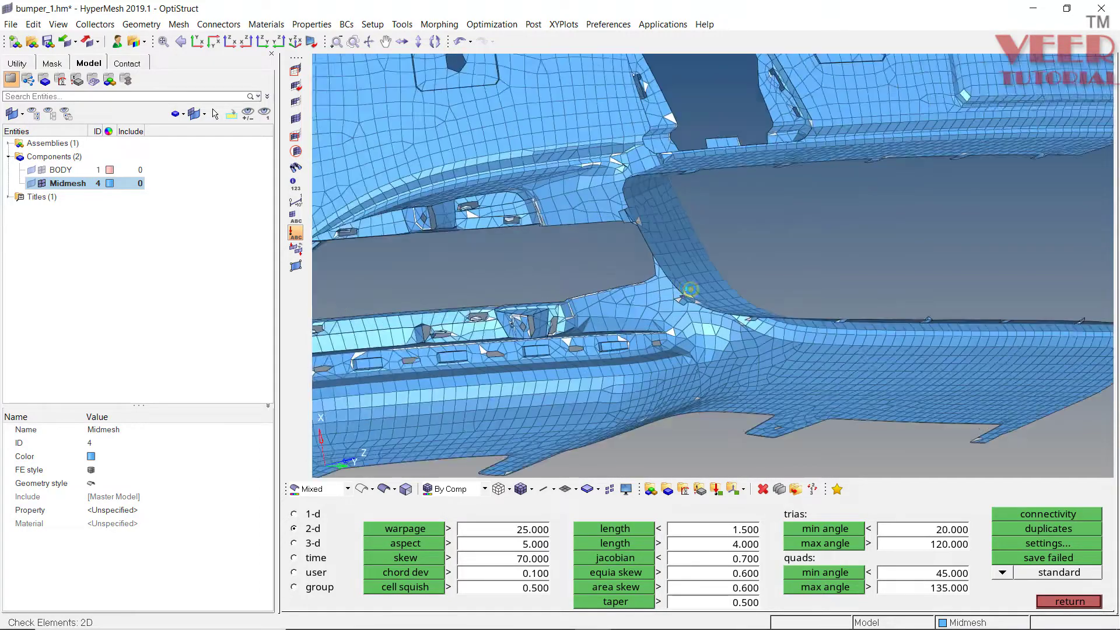
left_click_drag(667, 342, 700, 222, "ctrl")
right_click_drag(699, 222, 725, 266, "ctrl")
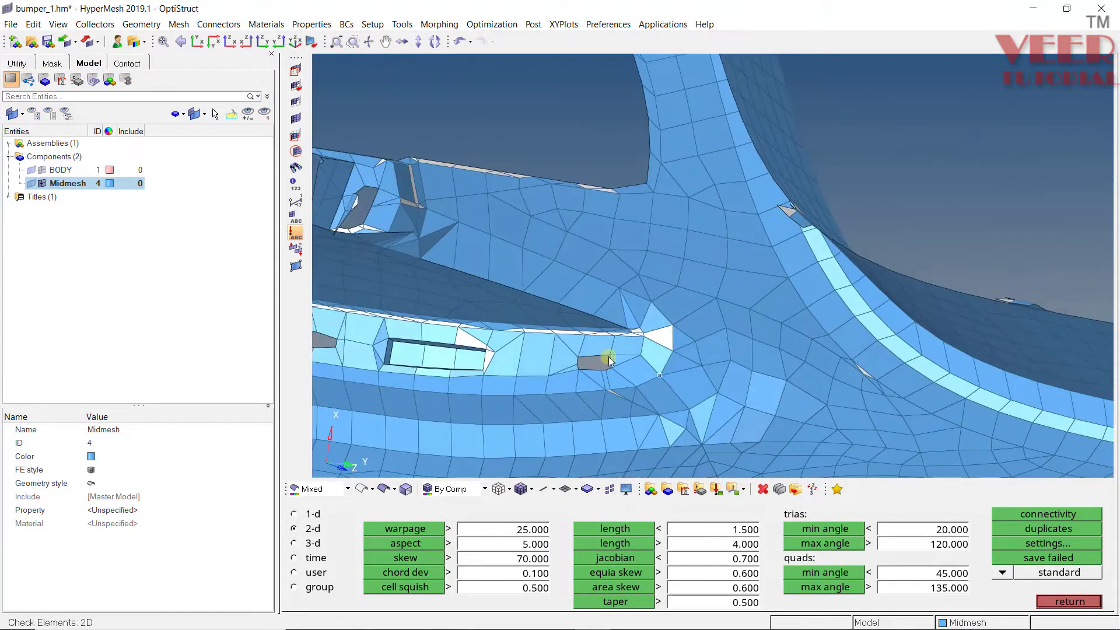
scroll(611, 349, "up", 5, "ctrl")
scroll(679, 280, "down", 10)
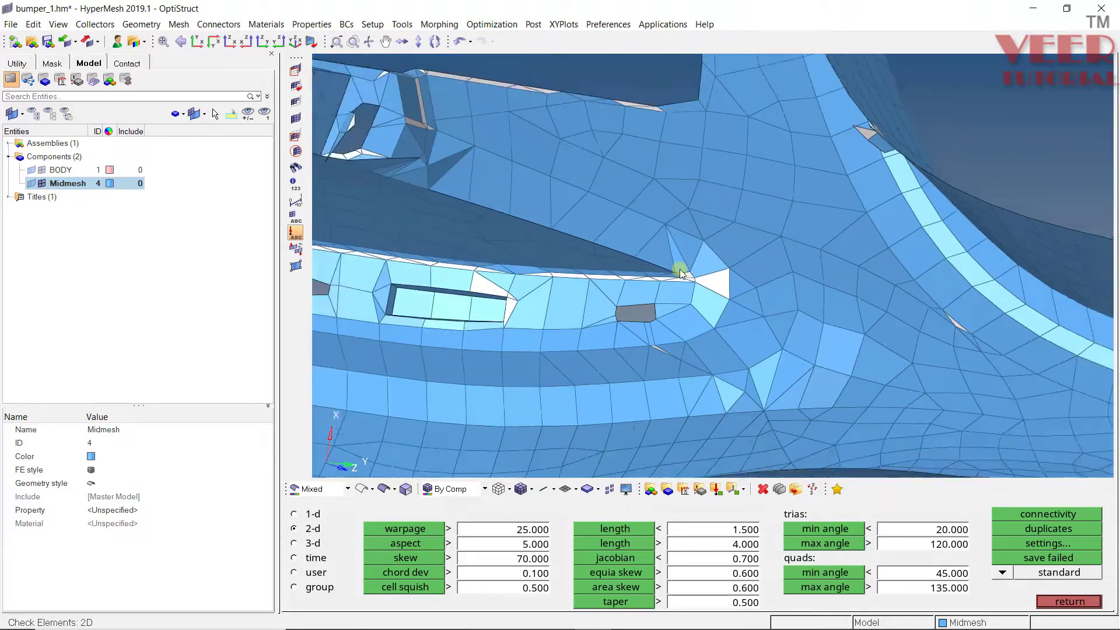
Examine the mesh around the upper cutout, the recesses with round holes and the stepped opening at the bumper's end.
scroll(752, 207, "up", 2)
scroll(751, 207, "up", 2, "ctrl")
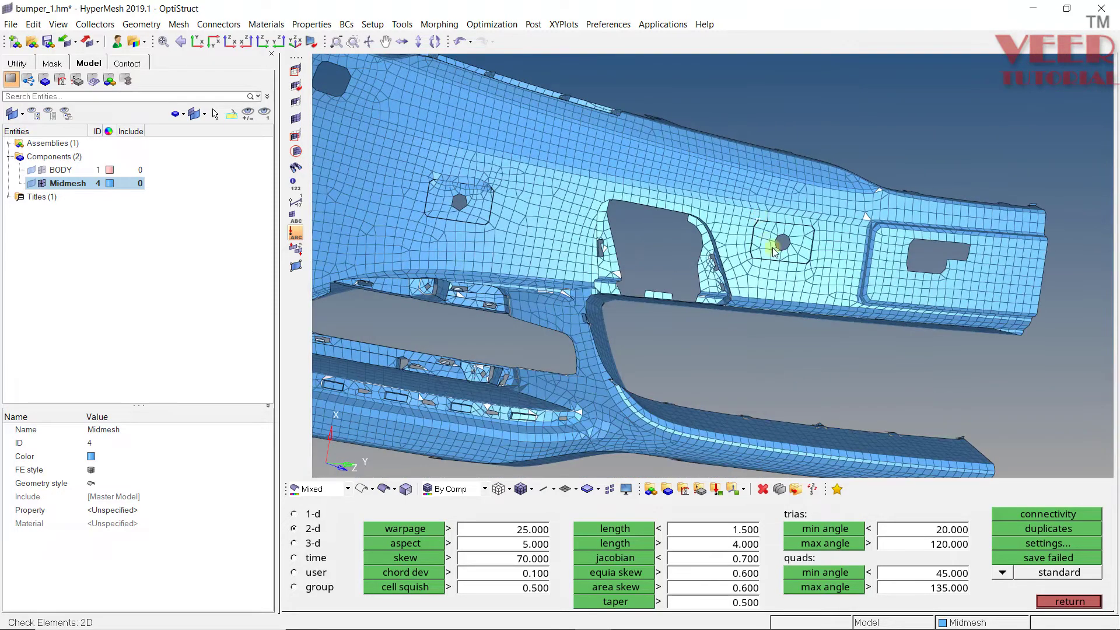
left_click_drag(774, 246, 817, 244, "ctrl")
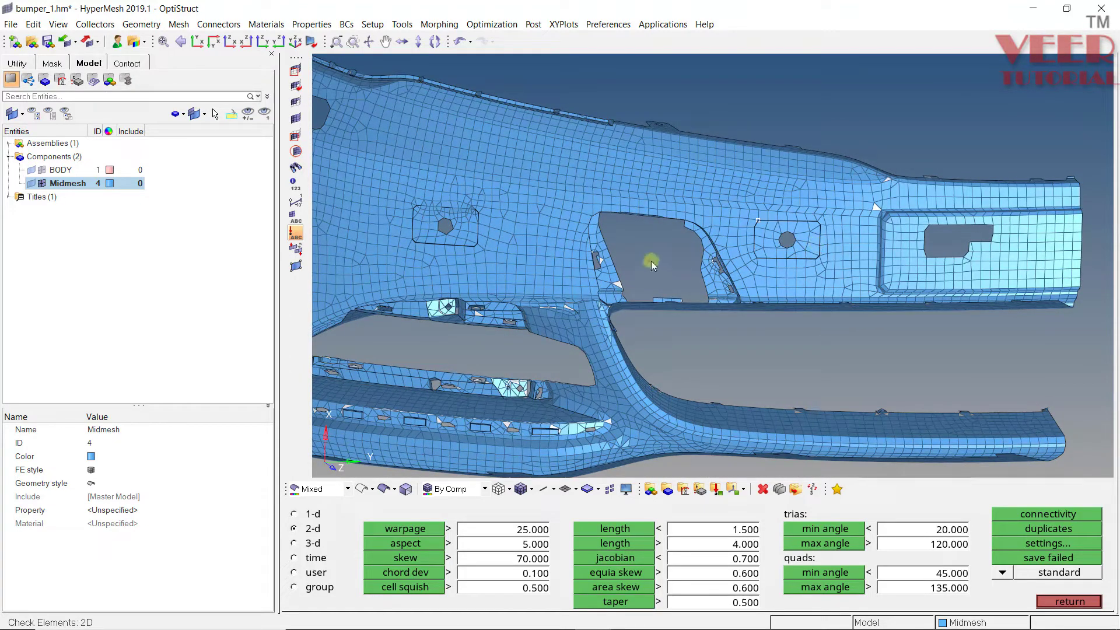
scroll(780, 275, "up", 2)
scroll(780, 275, "up", 1)
left_click_drag(645, 173, 653, 227, "ctrl")
scroll(653, 222, "down", 2)
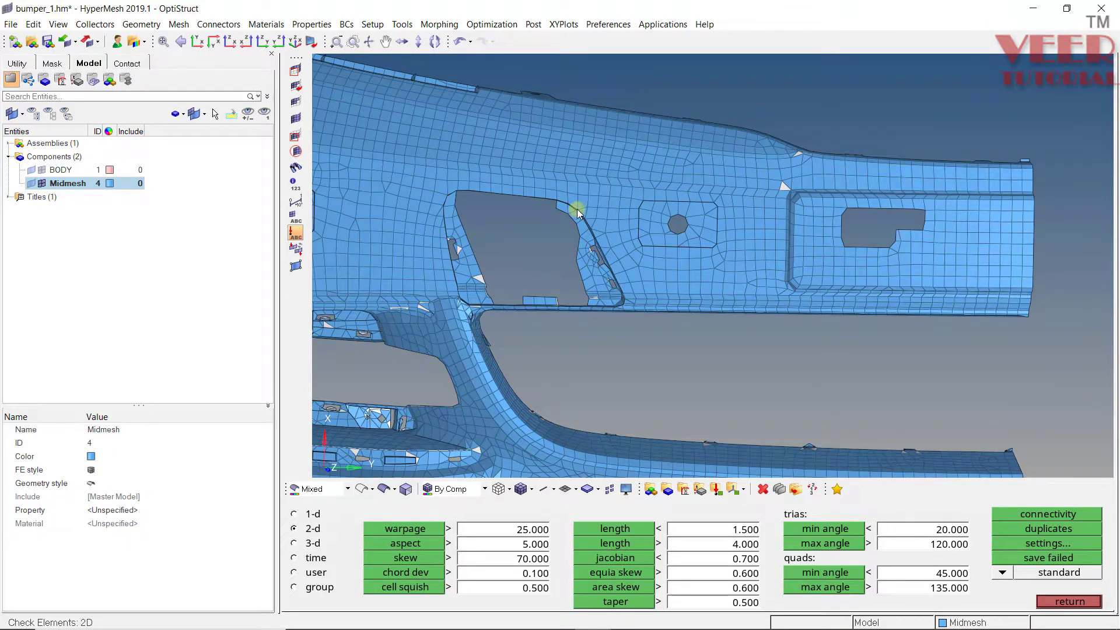
scroll(576, 209, "down", 2)
scroll(319, 222, "up", 3)
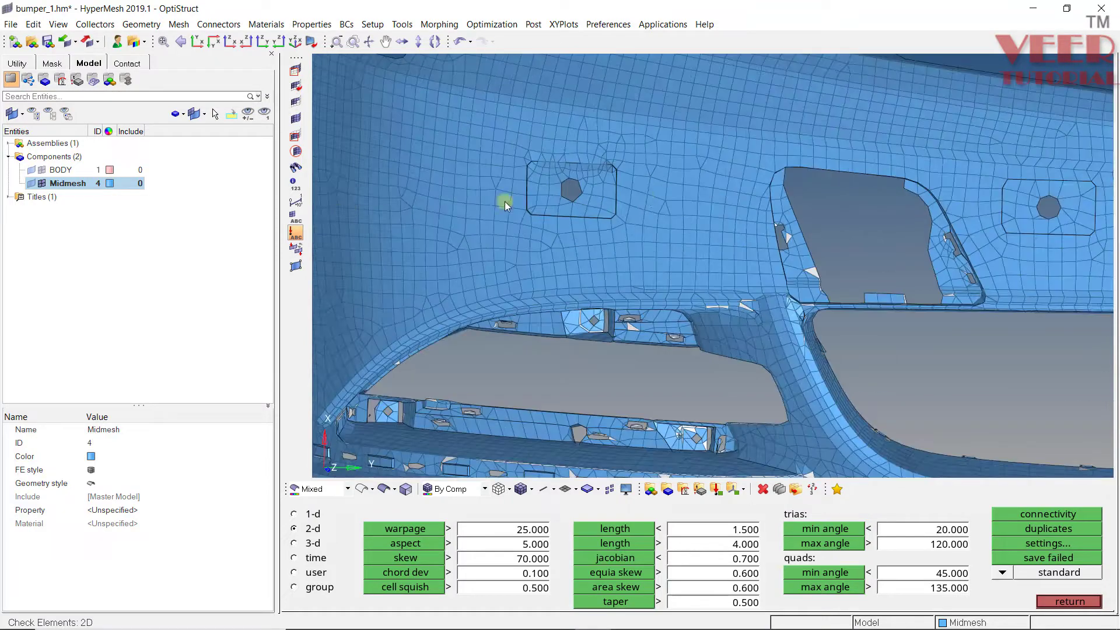
Show the BODY geometry as wireframe over the Midmesh elements and compare the two around the square hole.
left_click(31, 171)
left_click_drag(526, 147, 734, 206, "ctrl")
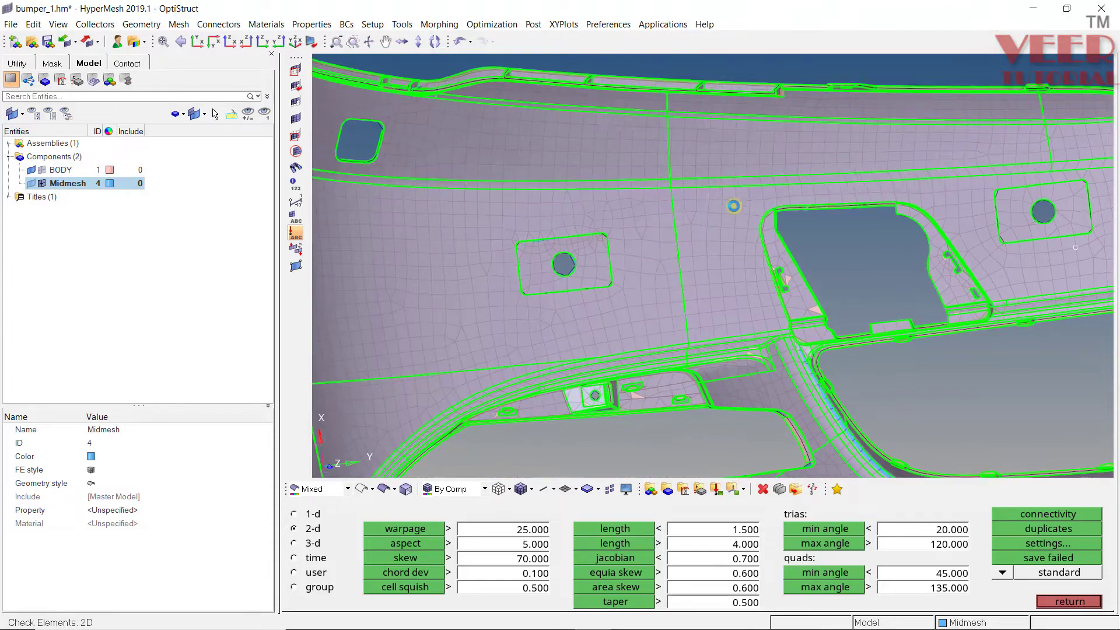
scroll(734, 206, "down", 3)
scroll(671, 245, "up", 2)
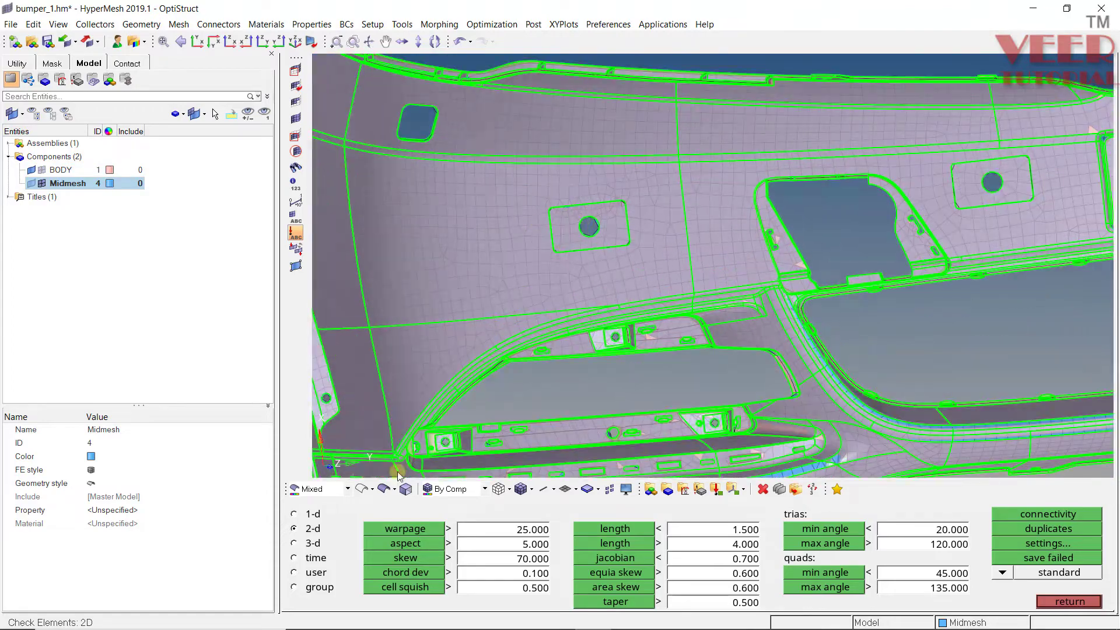
left_click(363, 491)
left_click_drag(616, 215, 550, 158, "ctrl")
scroll(427, 108, "down", 3)
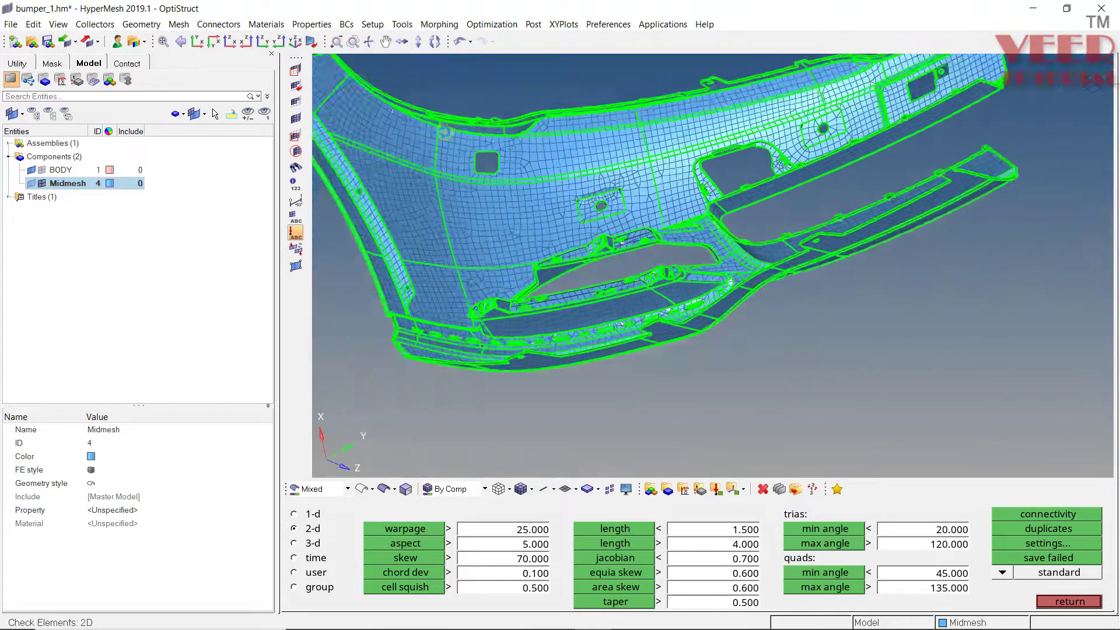
scroll(492, 142, "up", 5)
scroll(585, 143, "down", 3)
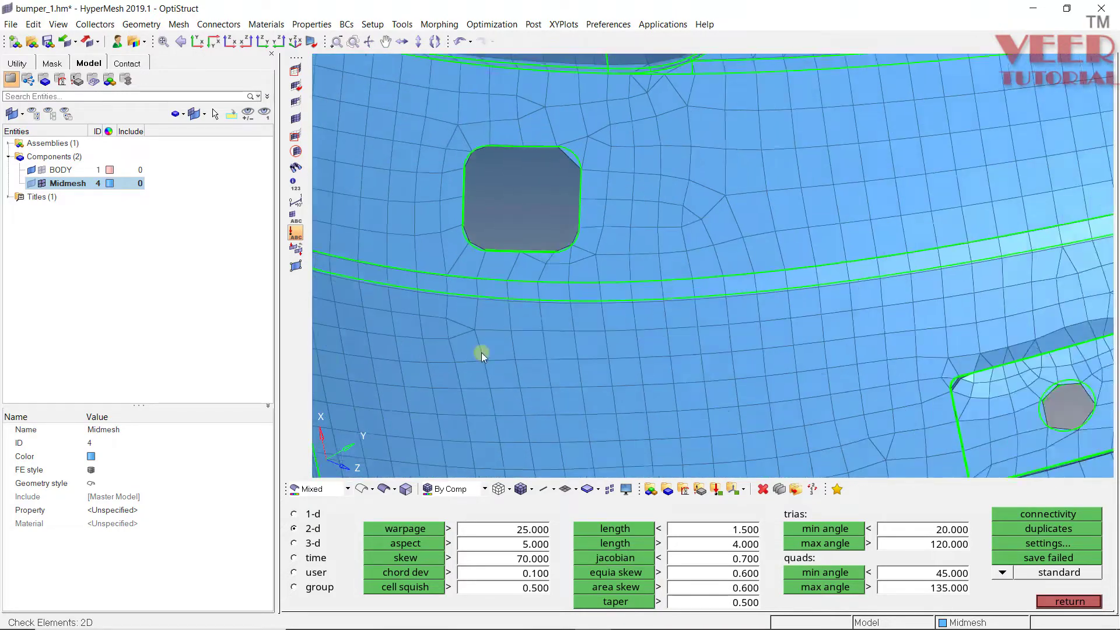
Leave the element check, open the Automesh tool and switch its target from surfaces to elements.
left_click(1070, 601)
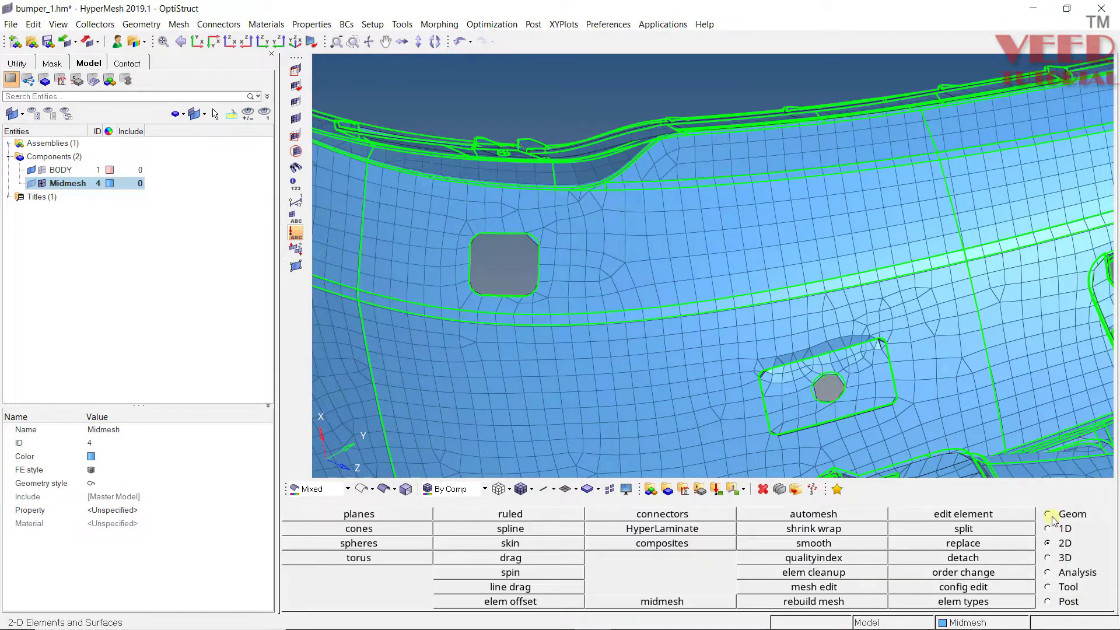
left_click(786, 515)
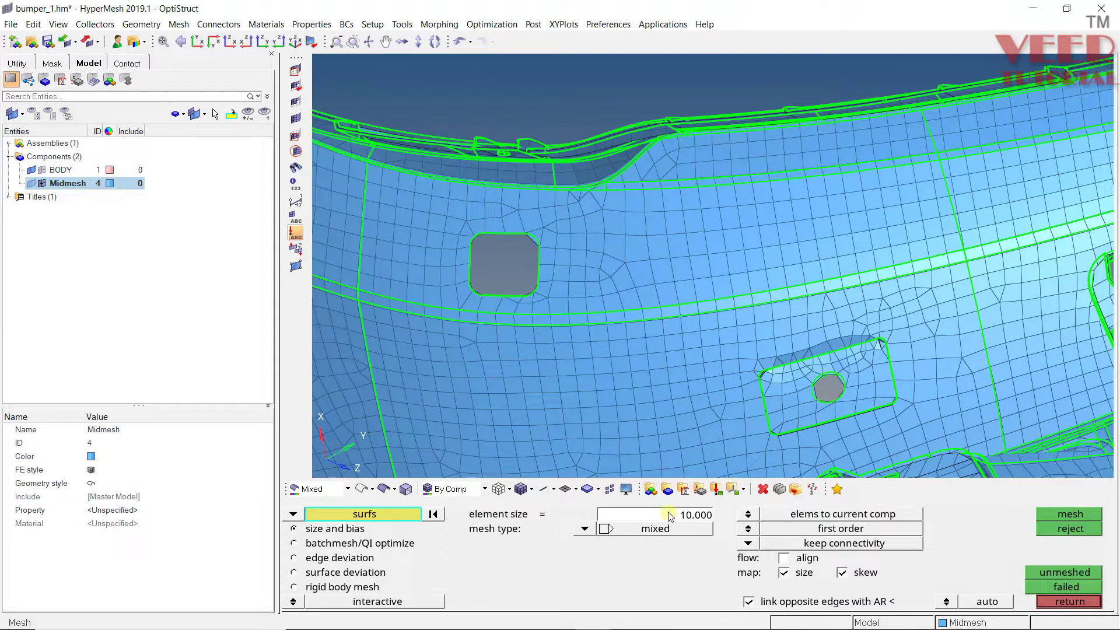
left_click(297, 517)
left_click(334, 529)
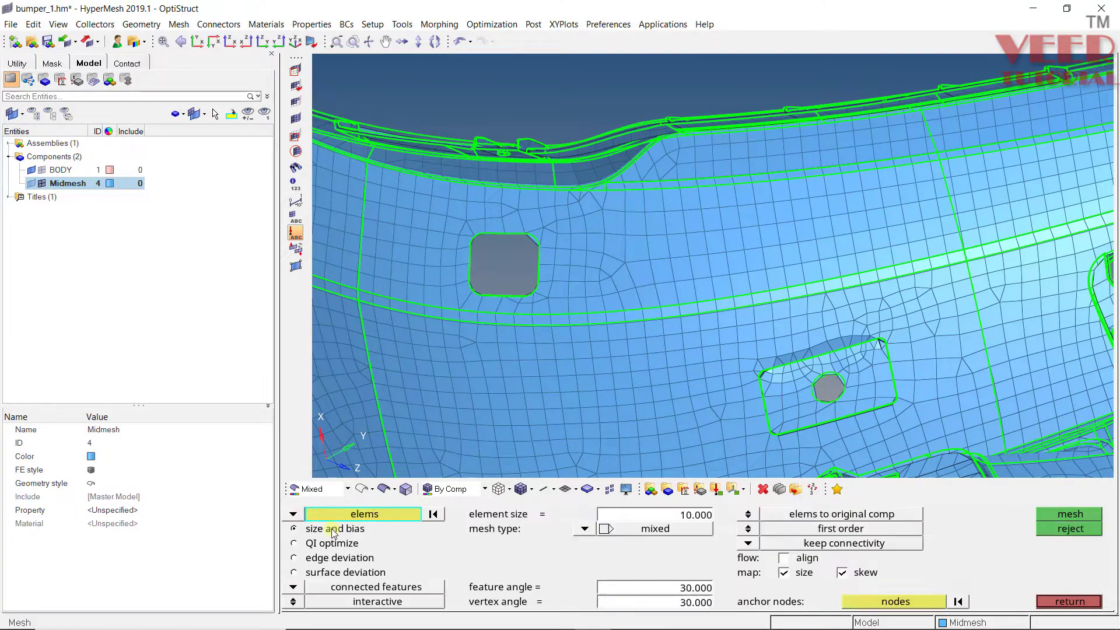
Examine the mesh between the square hole and the curved upper flange for elements needing a remesh.
left_click_drag(730, 270, 718, 297, "ctrl")
scroll(718, 298, "down", 5, "ctrl")
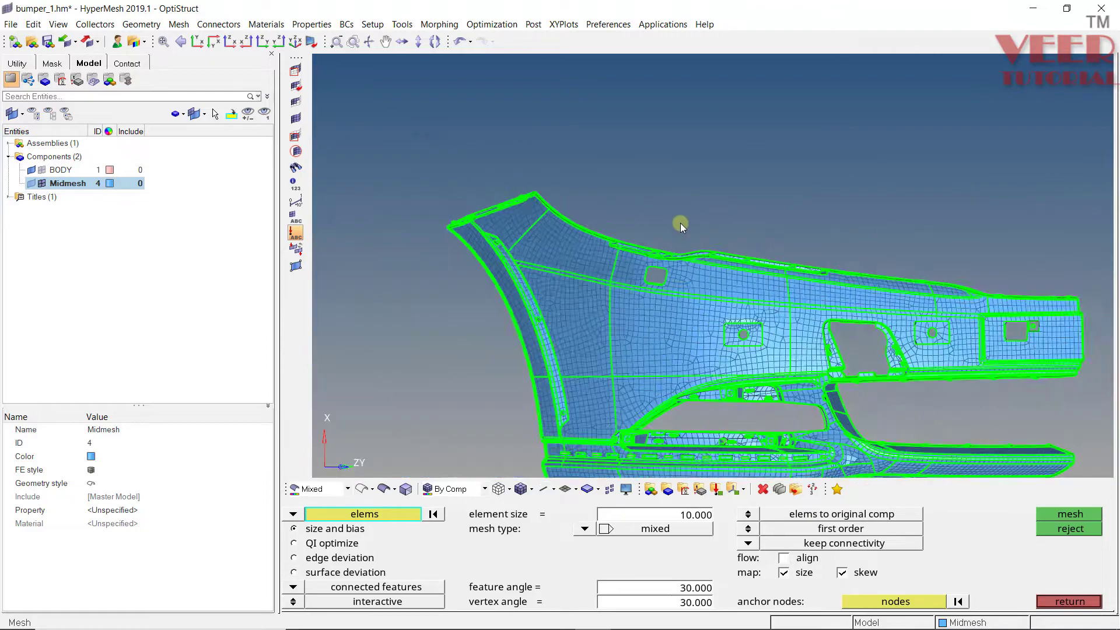
scroll(679, 232, "up", 5, "ctrl")
scroll(621, 306, "up", 2, "ctrl")
scroll(572, 253, "down", 3, "ctrl")
scroll(651, 344, "up", 1, "ctrl")
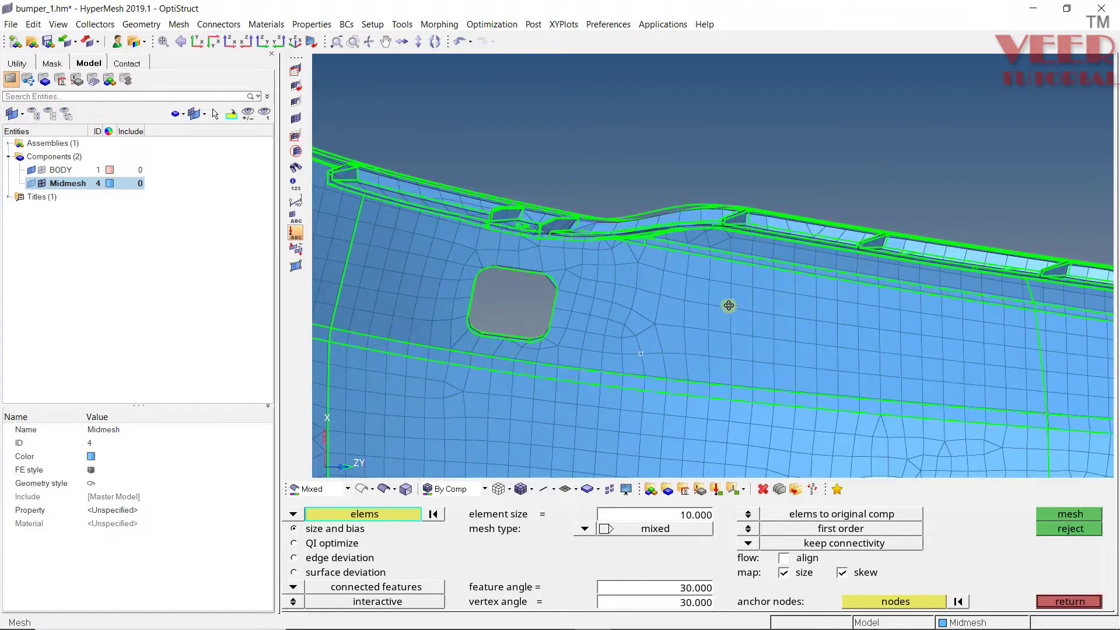
mouse_move(727, 305)
left_mouse_down("ctrl")
mouse_move(709, 280)
mouse_move(728, 277)
mouse_move(725, 290)
mouse_move(688, 256)
left_mouse_up("ctrl")
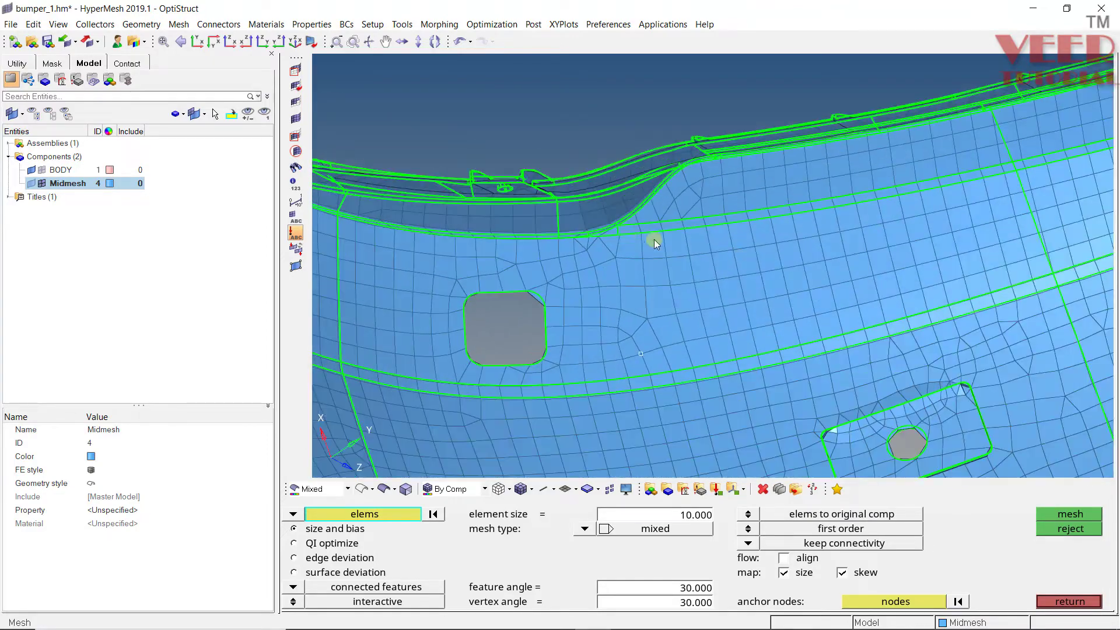
Replace the node on the curved flange's lower edge with its close neighbour, equivalencing them at mid-point.
scroll(647, 242, "up", 4, "ctrl")
scroll(537, 220, "up", 3, "ctrl")
mouse_move(483, 221)
left_mouse_down("ctrl")
mouse_move(533, 260)
mouse_move(519, 243)
mouse_move(594, 232)
mouse_move(472, 237)
left_mouse_up("ctrl")
scroll(465, 235, "up", 3, "ctrl")
right_click_drag(582, 253, 677, 237, "ctrl")
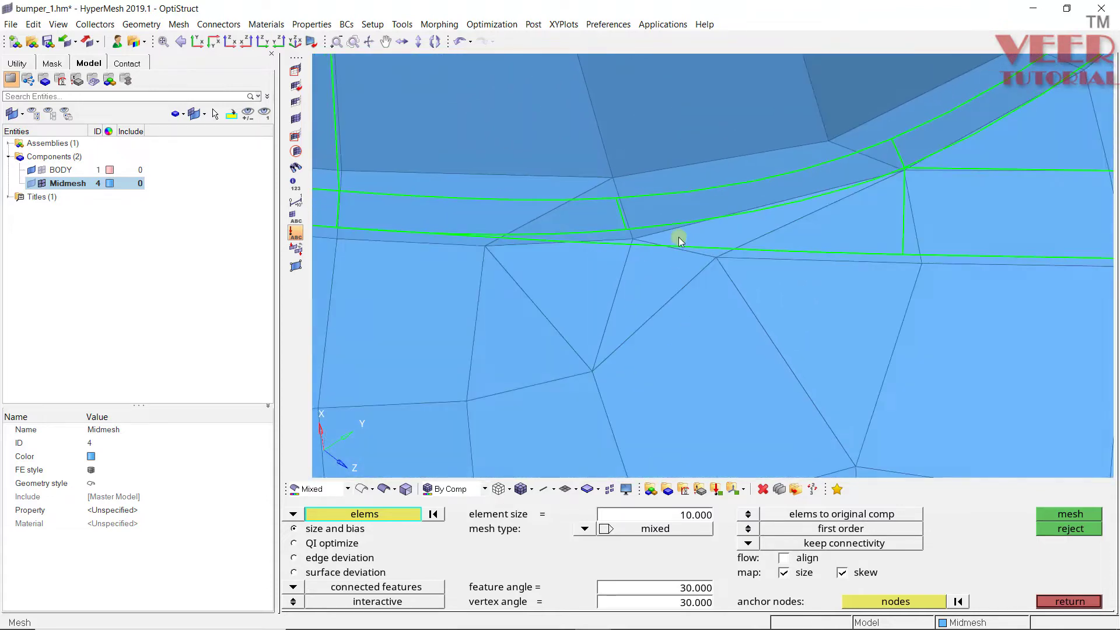
key("F3")
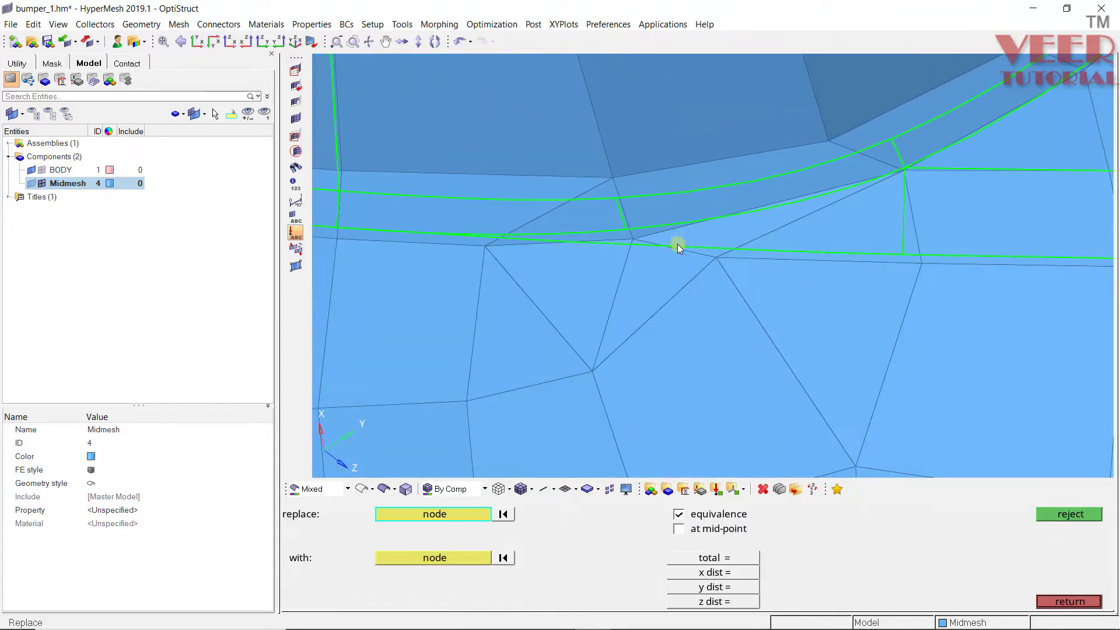
left_click(634, 245)
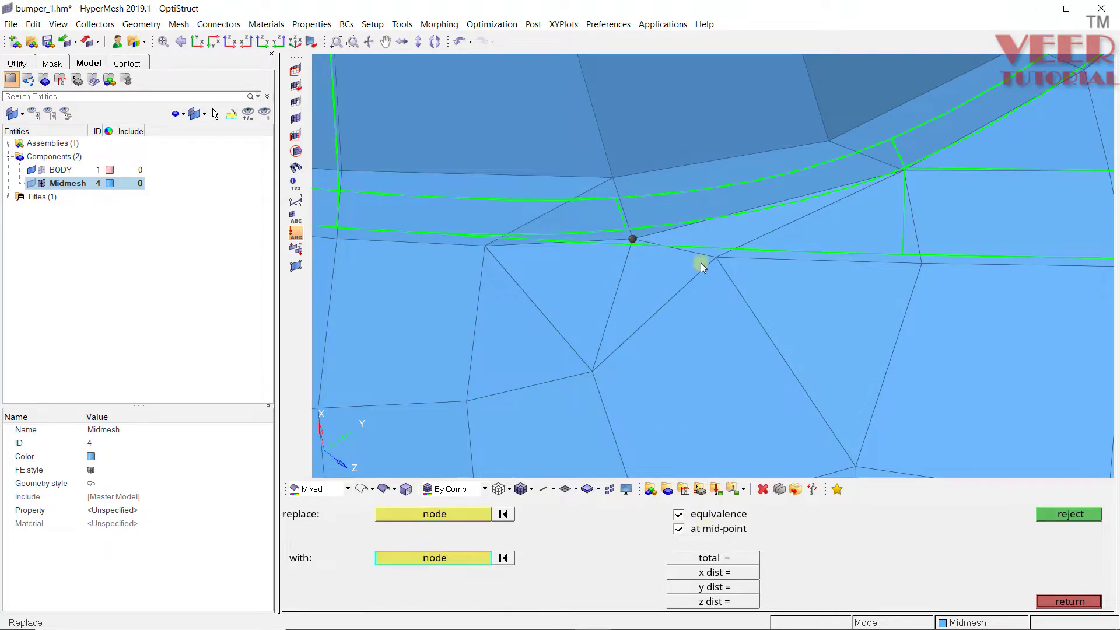
left_click(705, 262)
left_click(686, 557)
scroll(603, 210, "down", 5, "ctrl")
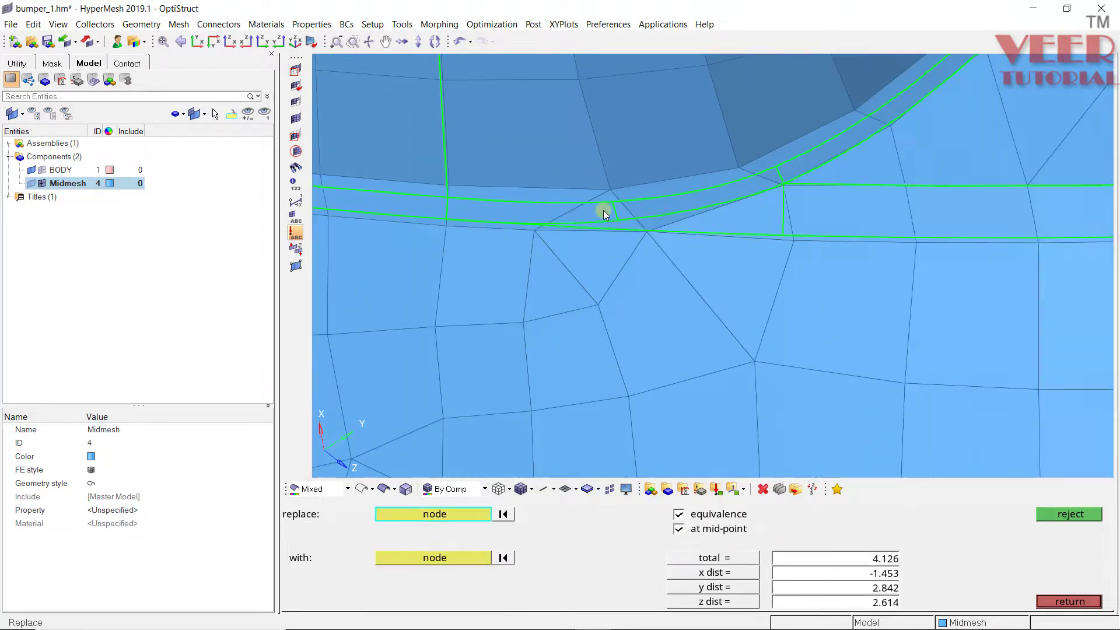
Merge the adjacent node along the flange's lower edge into the combined node at mid-point, collapsing the small triangle.
scroll(606, 209, "up", 3, "ctrl")
scroll(655, 197, "down", 2)
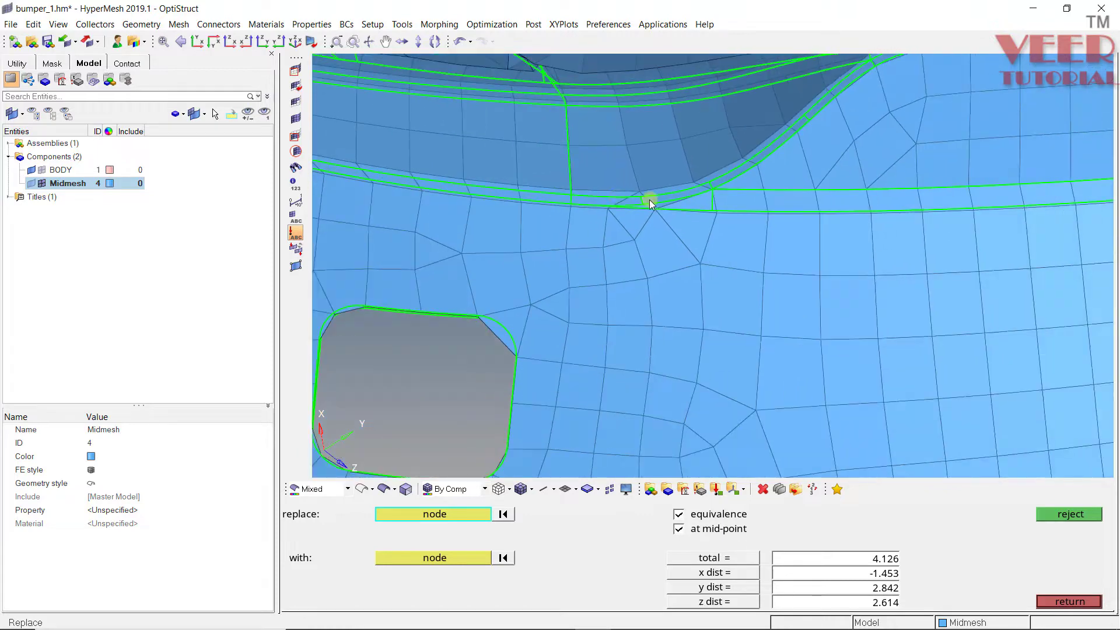
scroll(649, 200, "up", 2)
left_click(610, 228)
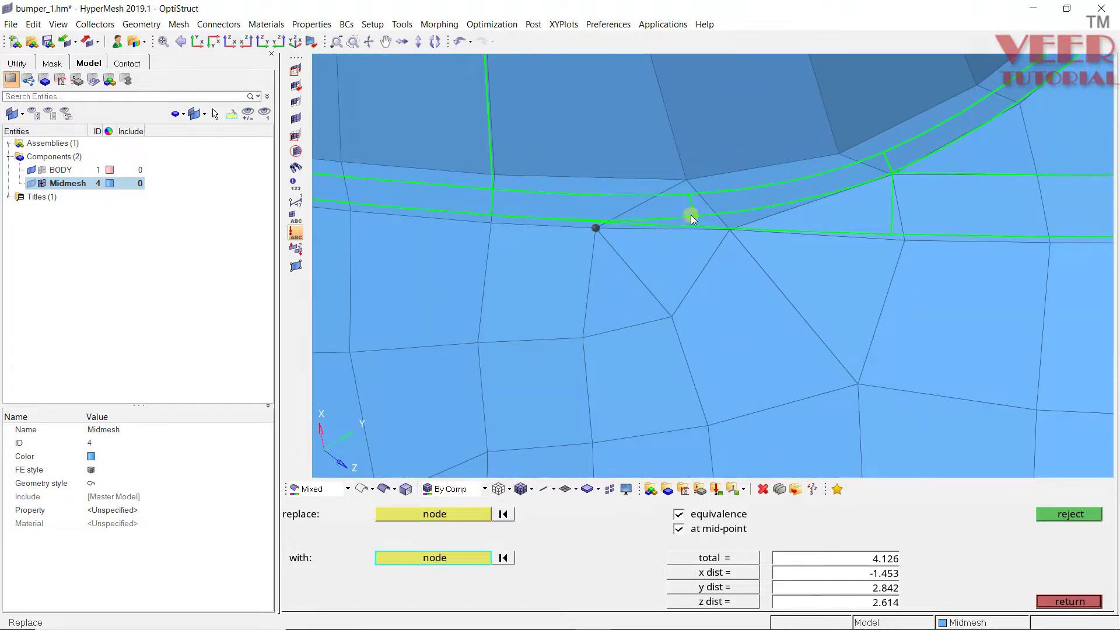
left_click(729, 226)
scroll(702, 237, "down", 2)
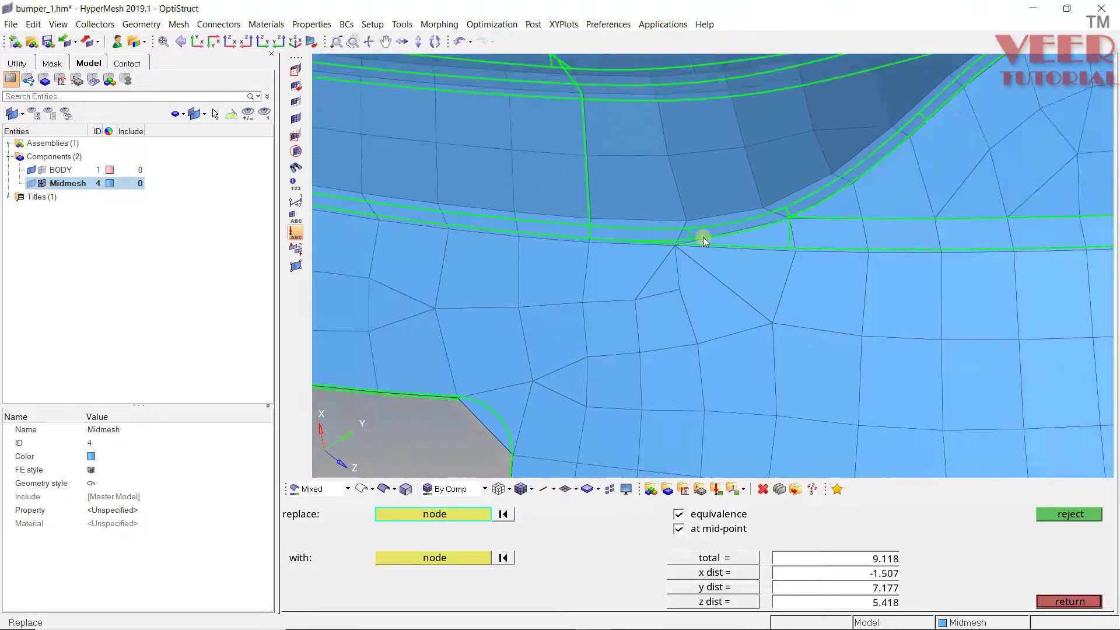
scroll(702, 237, "up", 2)
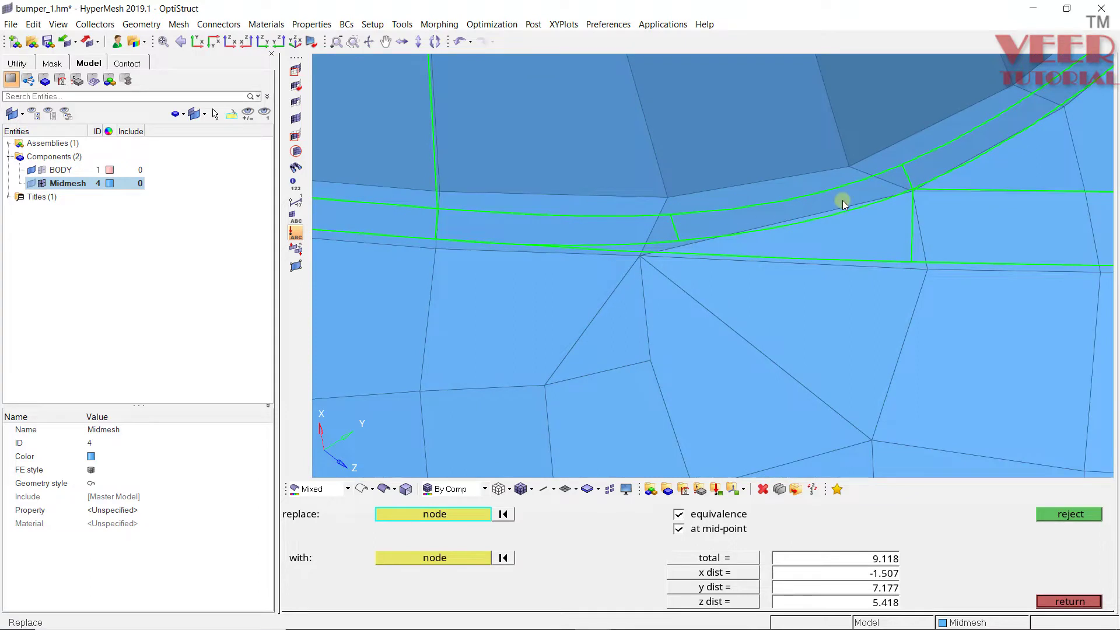
Set the two-node distance from the node where the flange meets the upper feature line to the merged node to 14.
key("F4")
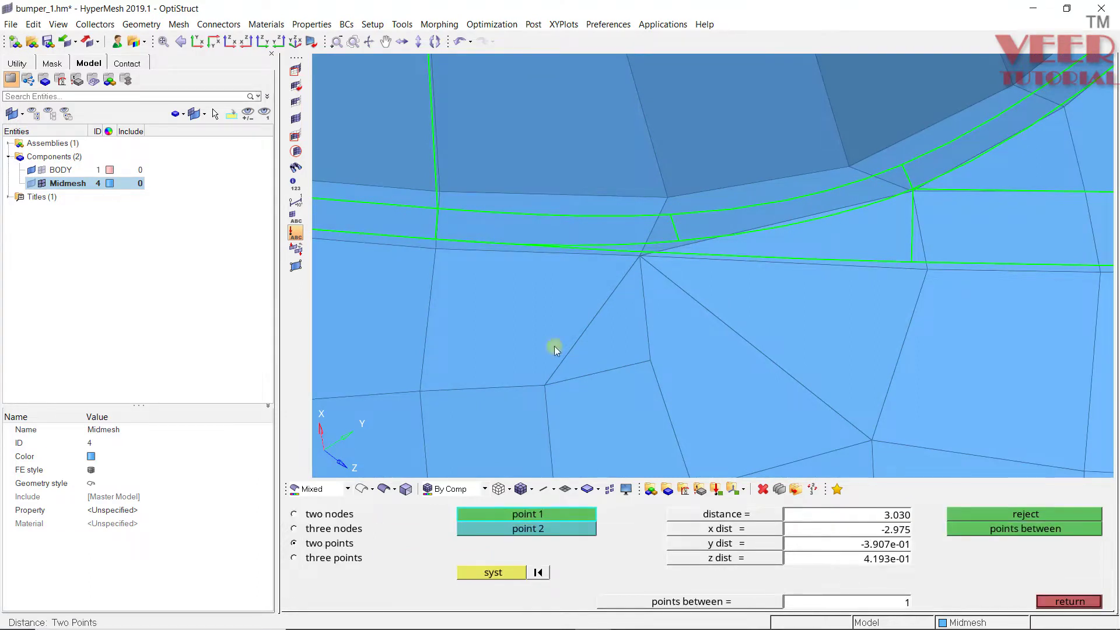
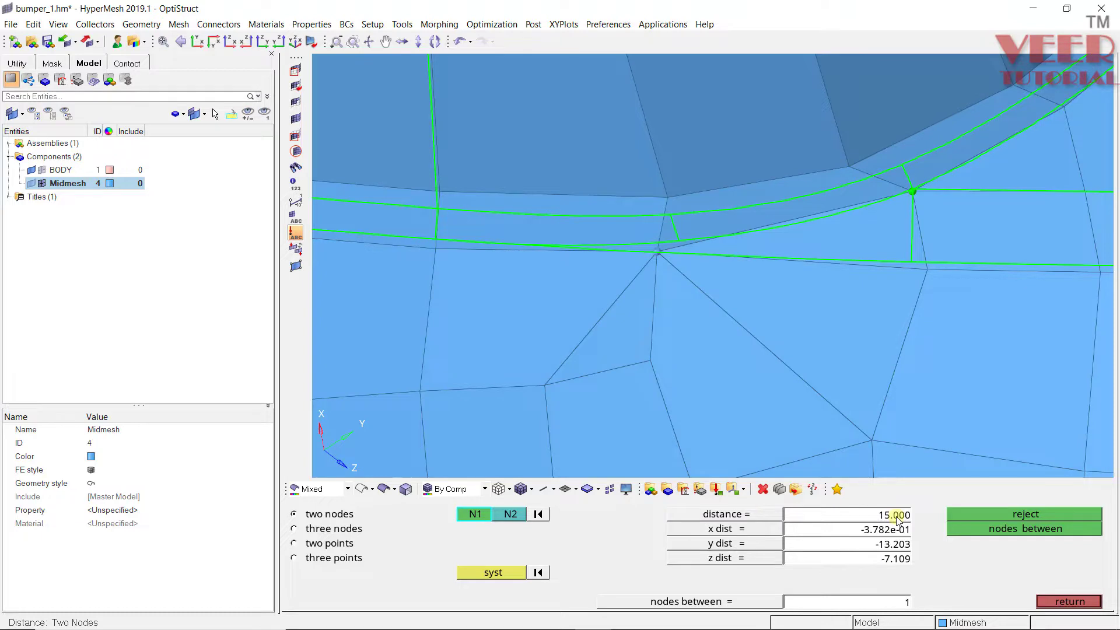
double_click(895, 516)
type("14")
key("Return")
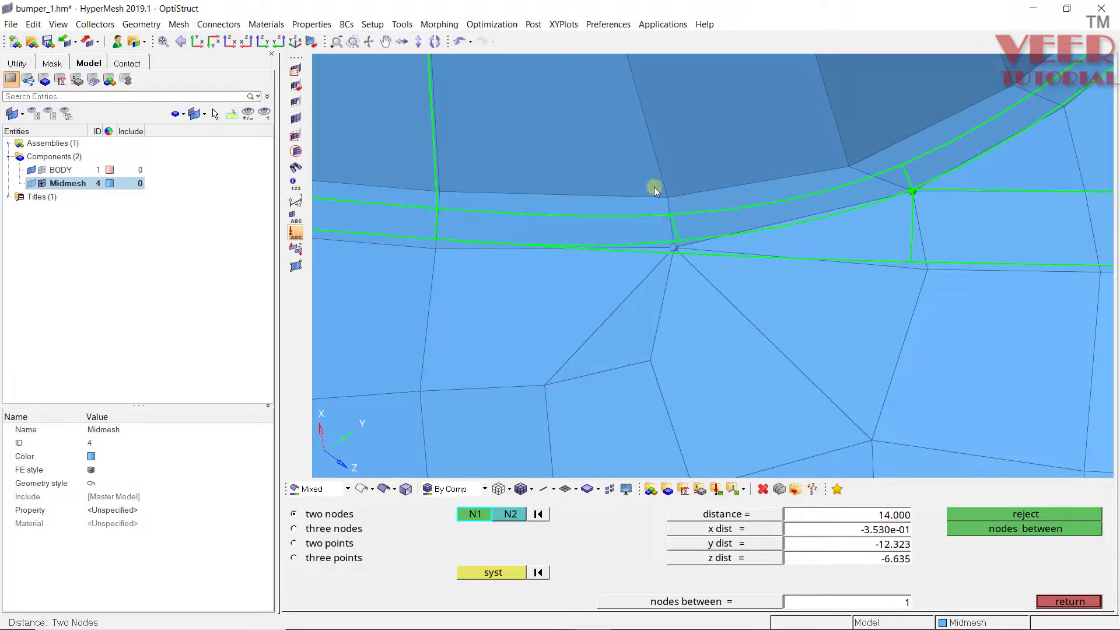
scroll(640, 252, "down", 5)
scroll(737, 189, "up", 5)
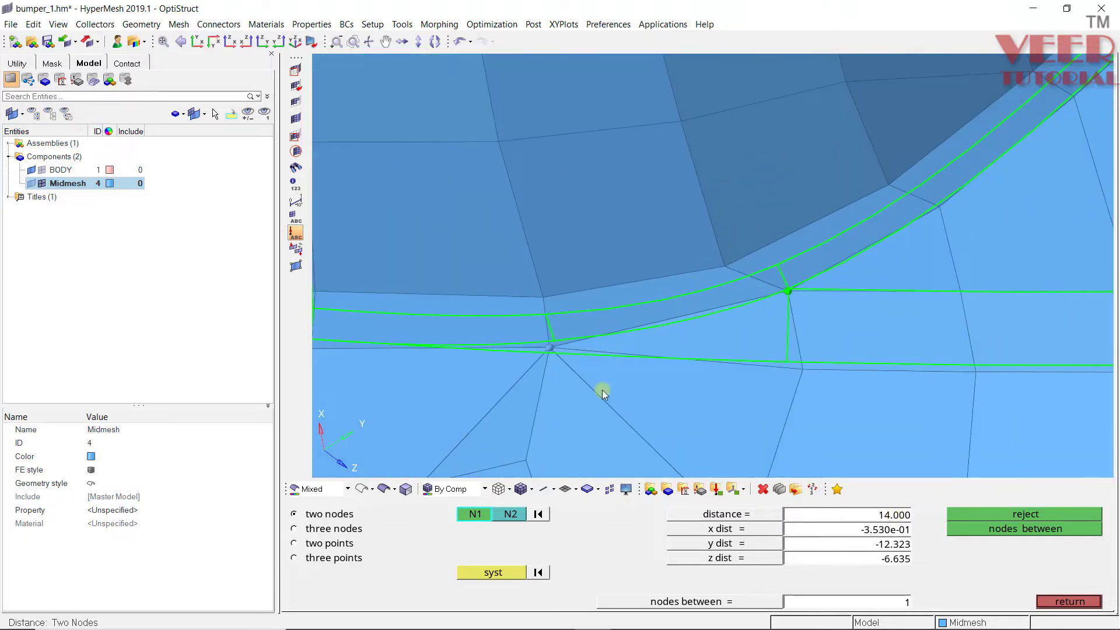
Reposition the feature-line junction node on the flange edge at a distance of 11 from the merged node.
left_click(542, 516)
left_click(546, 349)
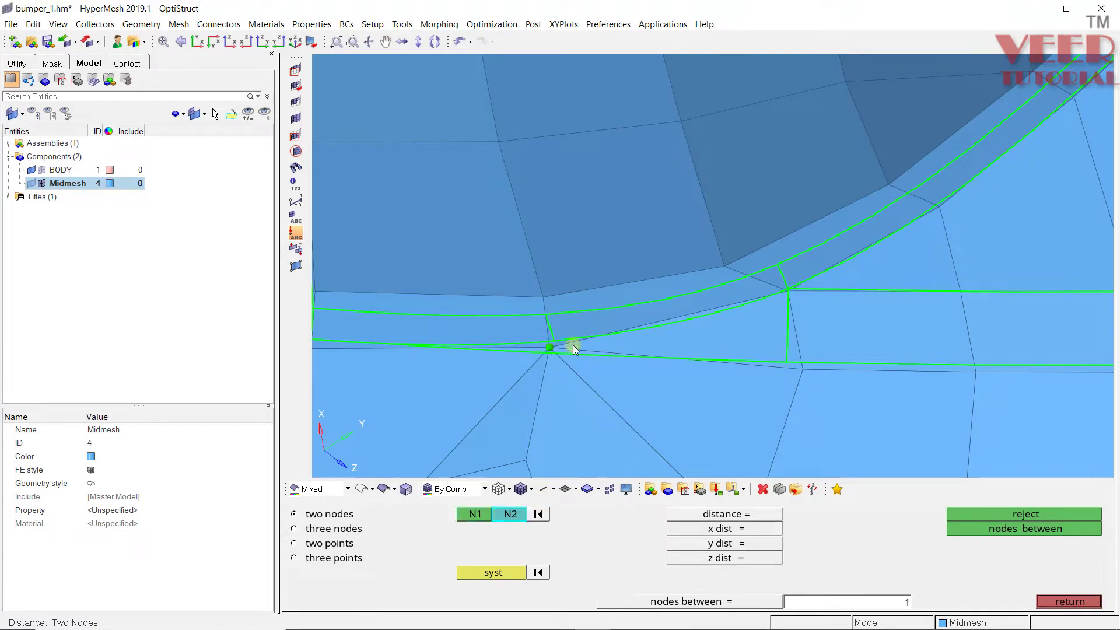
left_click(785, 288)
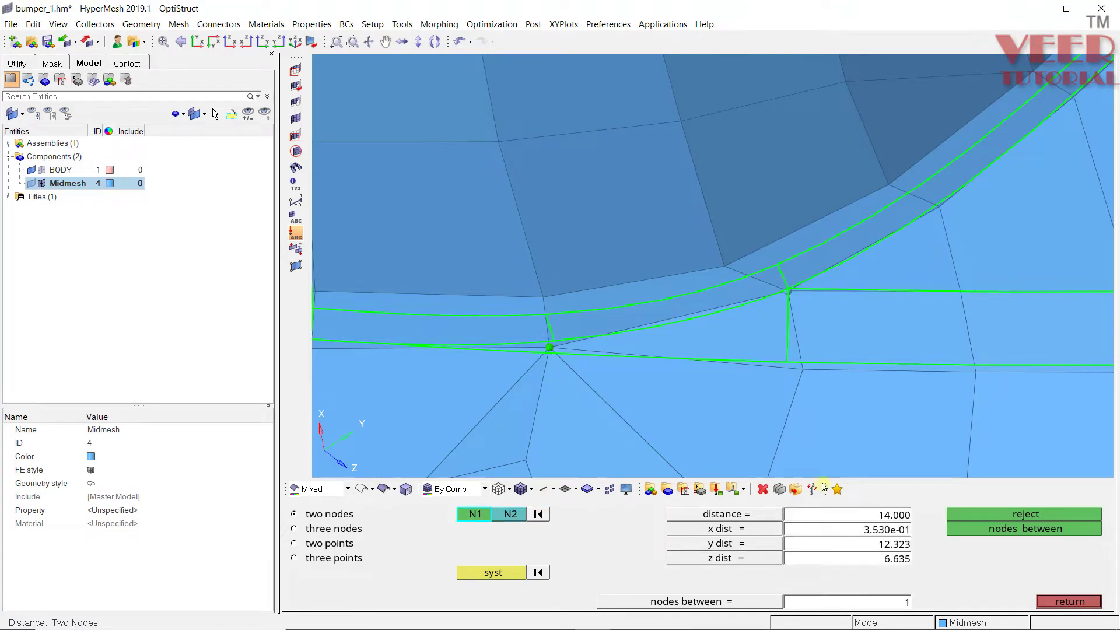
left_click(876, 521)
type("12")
key("Return")
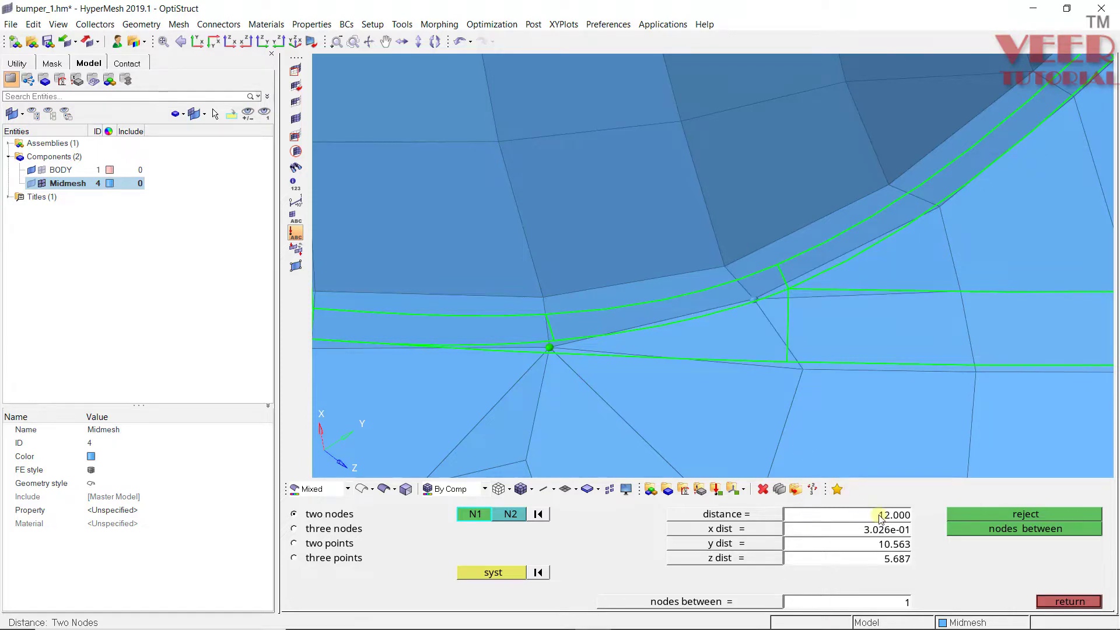
left_click(880, 515)
type("11")
key("Return")
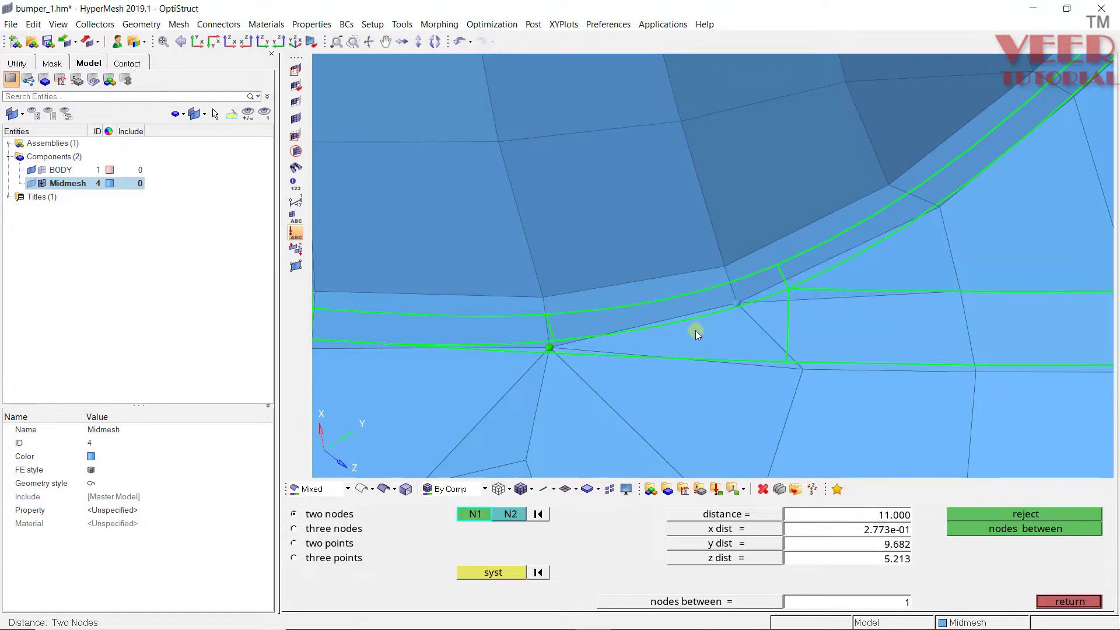
scroll(604, 290, "down", 3, "ctrl")
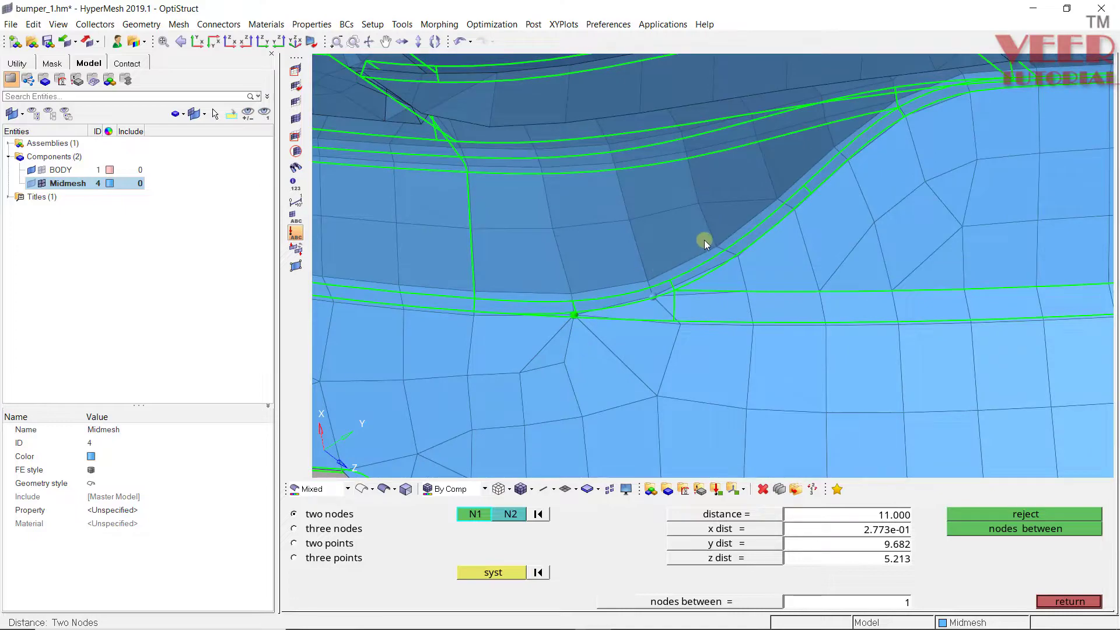
Set the distance from the repositioned junction node to the following flange-edge node to 11 and leave the distance tool.
scroll(705, 239, "up", 2, "ctrl")
left_click_drag(728, 251, 589, 311, "ctrl")
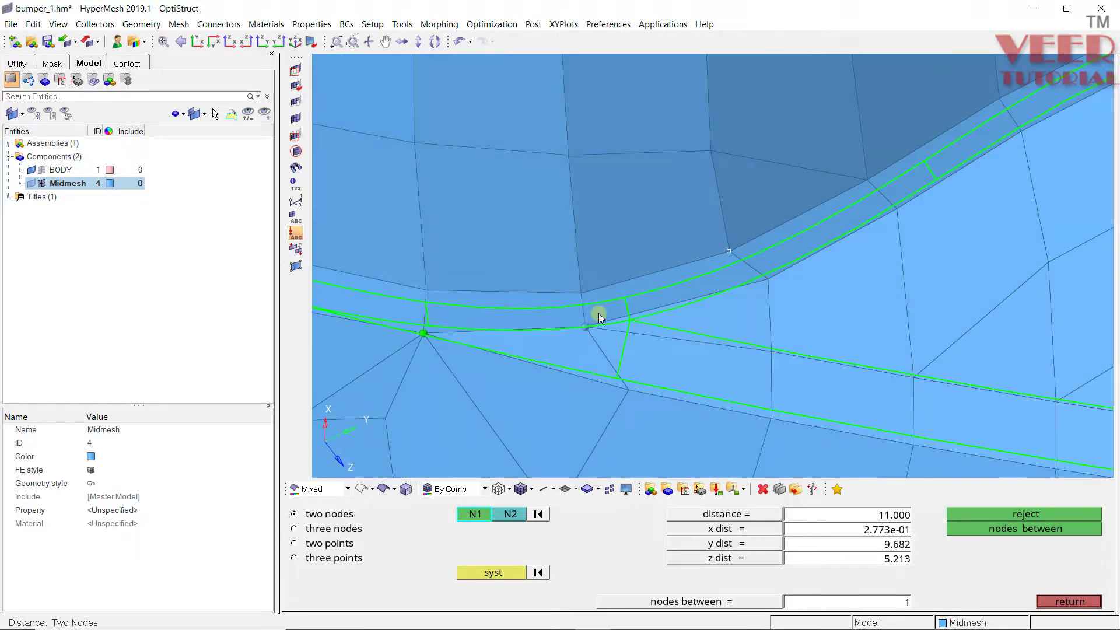
left_click(537, 514)
left_click(596, 320)
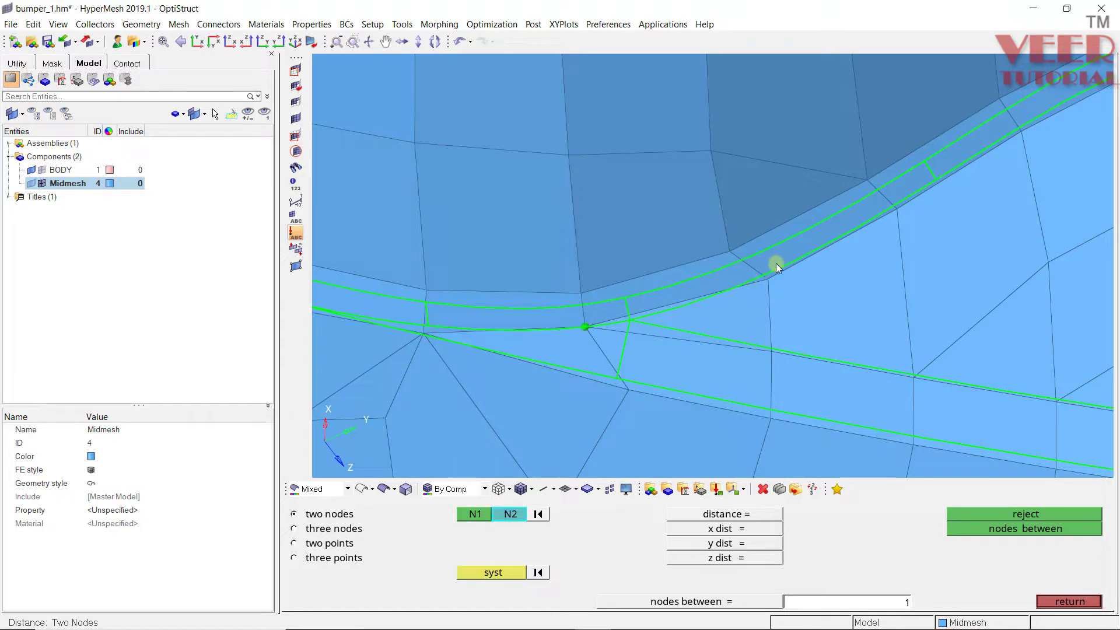
left_click(768, 276)
left_click(880, 516)
type("11")
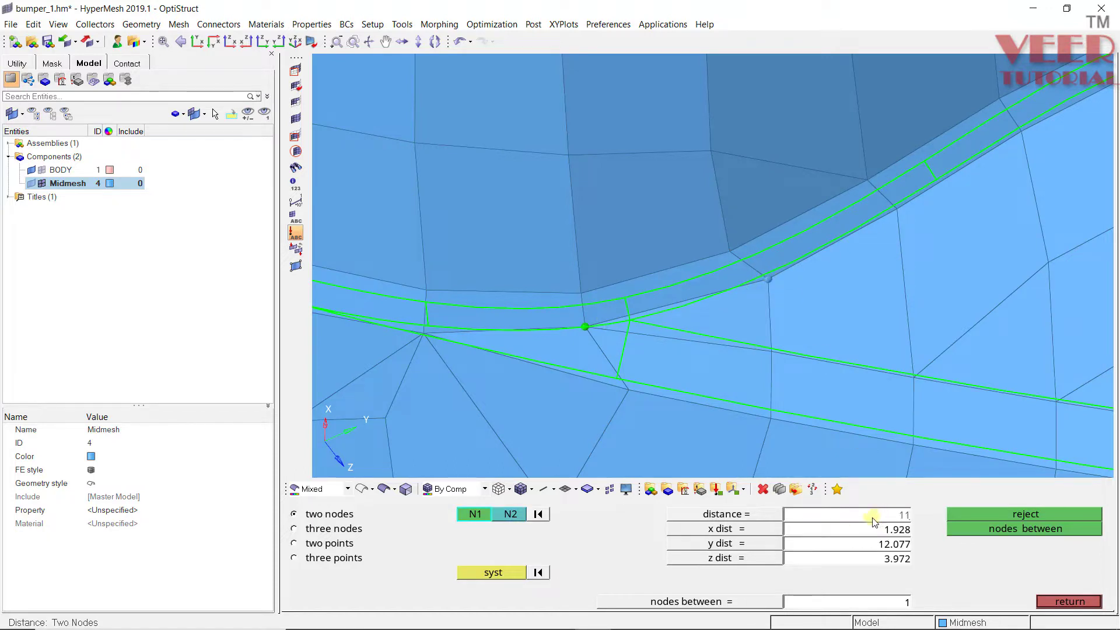
key("Return")
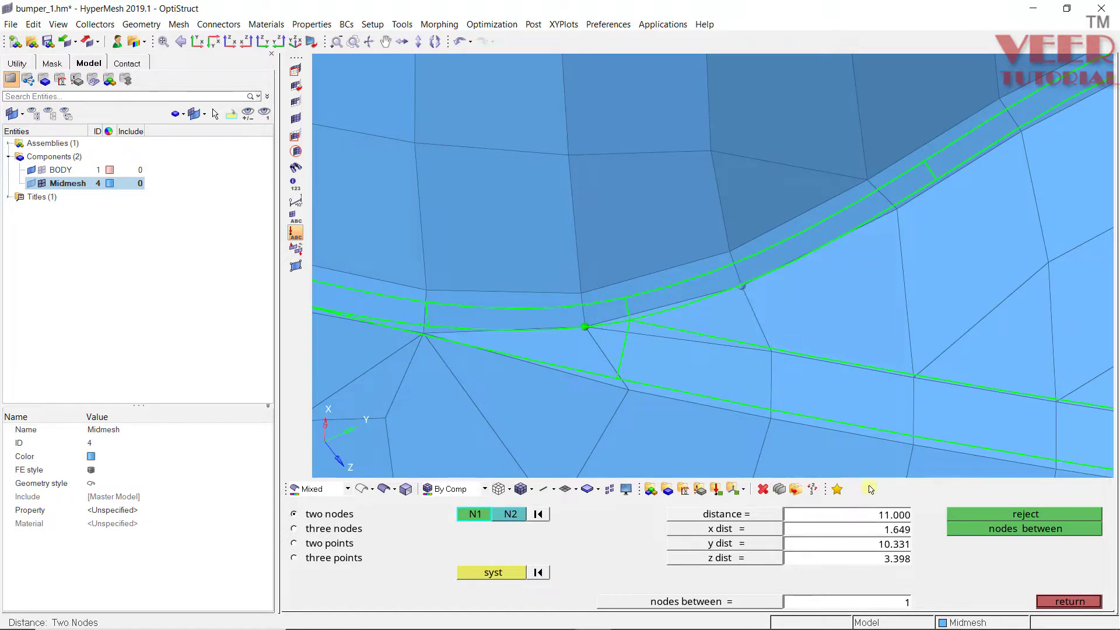
left_click(1053, 602)
Remesh the elements around the square hole with mixed elements of size 10, excluding those picked up on the curved flange.
scroll(593, 177, "down", 6, "ctrl")
left_click_drag(500, 261, 550, 288, "ctrl")
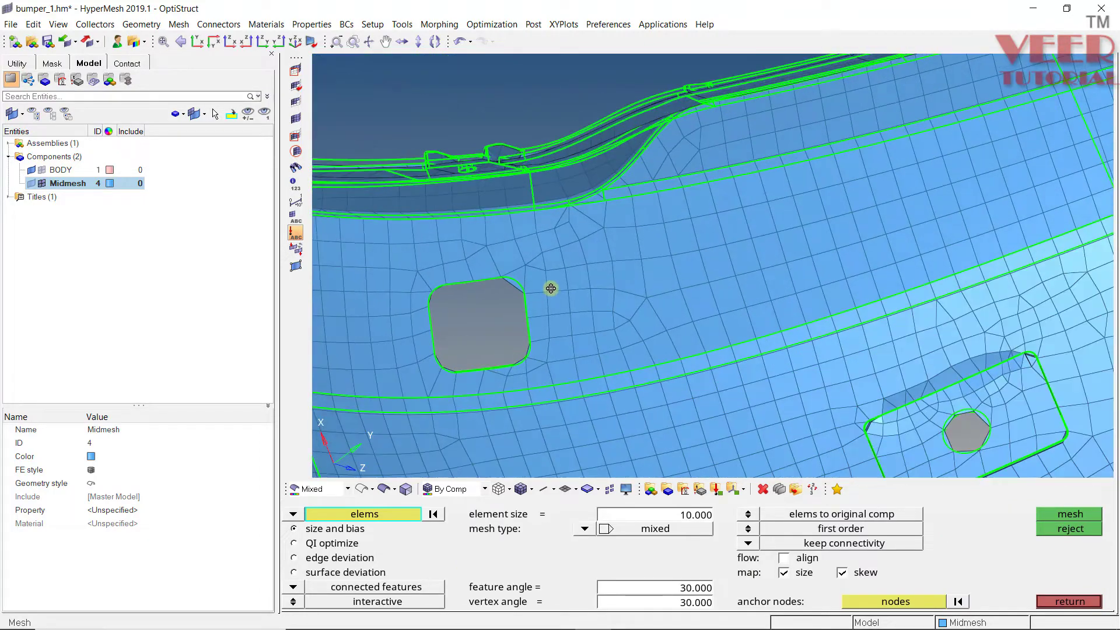
scroll(550, 288, "up", 5)
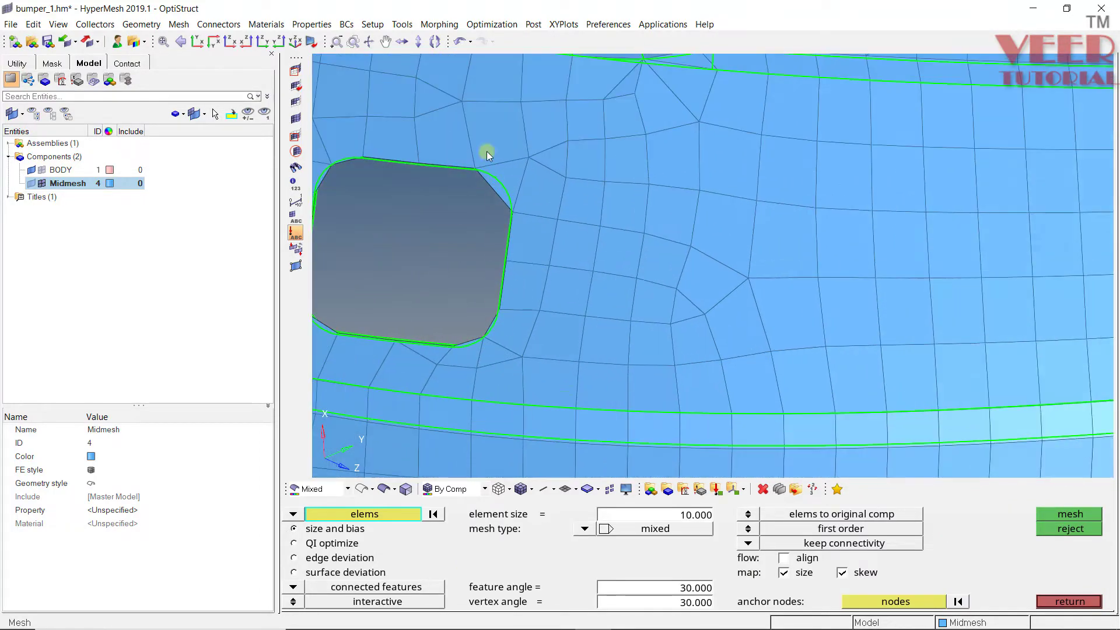
scroll(490, 157, "up", 3)
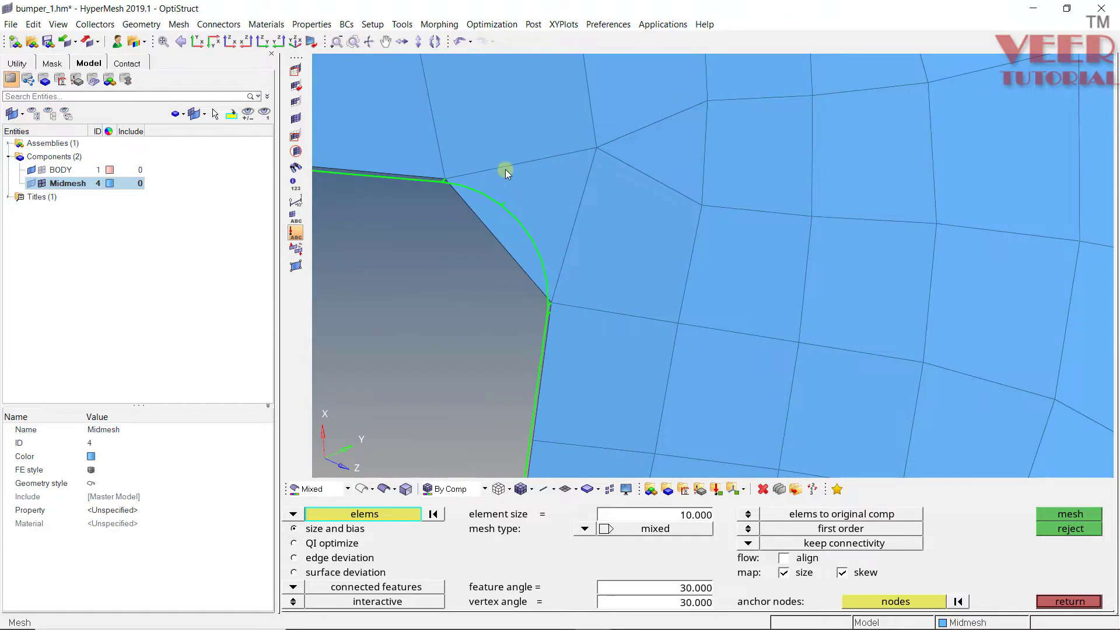
scroll(505, 170, "down", 6)
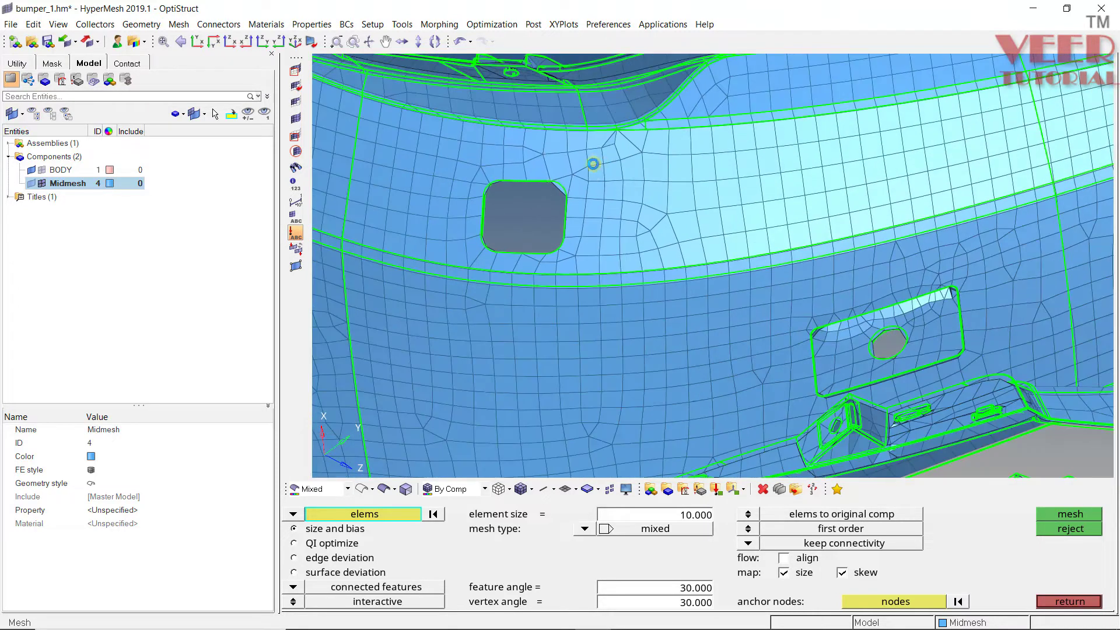
left_click_drag(593, 164, 646, 322, "ctrl")
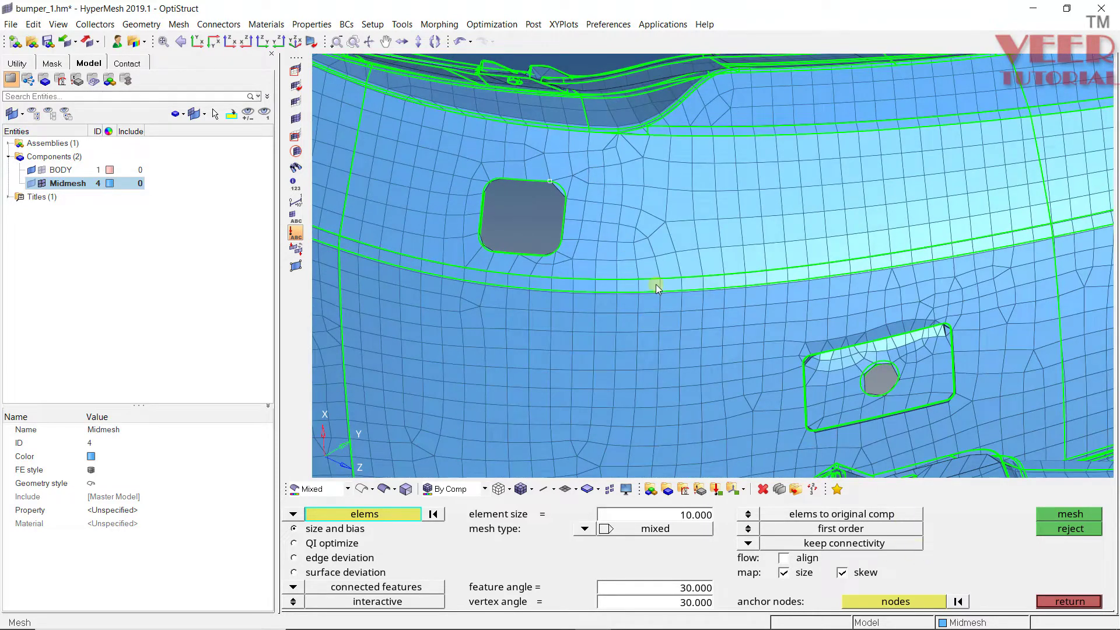
left_click_drag(429, 151, 465, 130, "ctrl")
scroll(588, 125, "up", 3)
left_click_drag(771, 114, 358, 366, "shift")
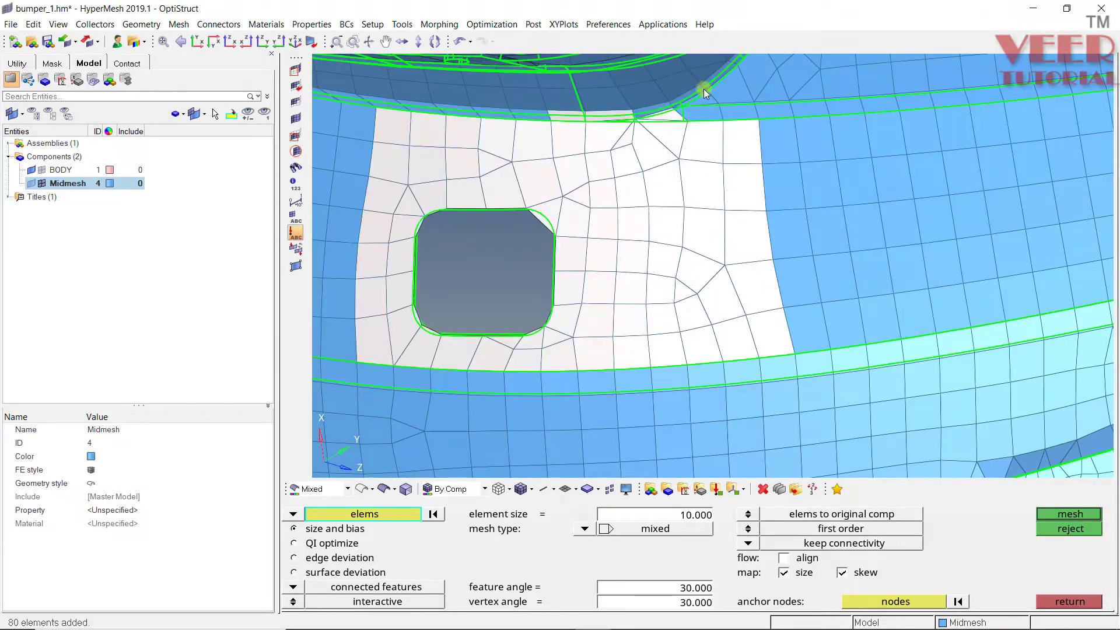
right_click_drag(704, 88, 551, 133, "shift")
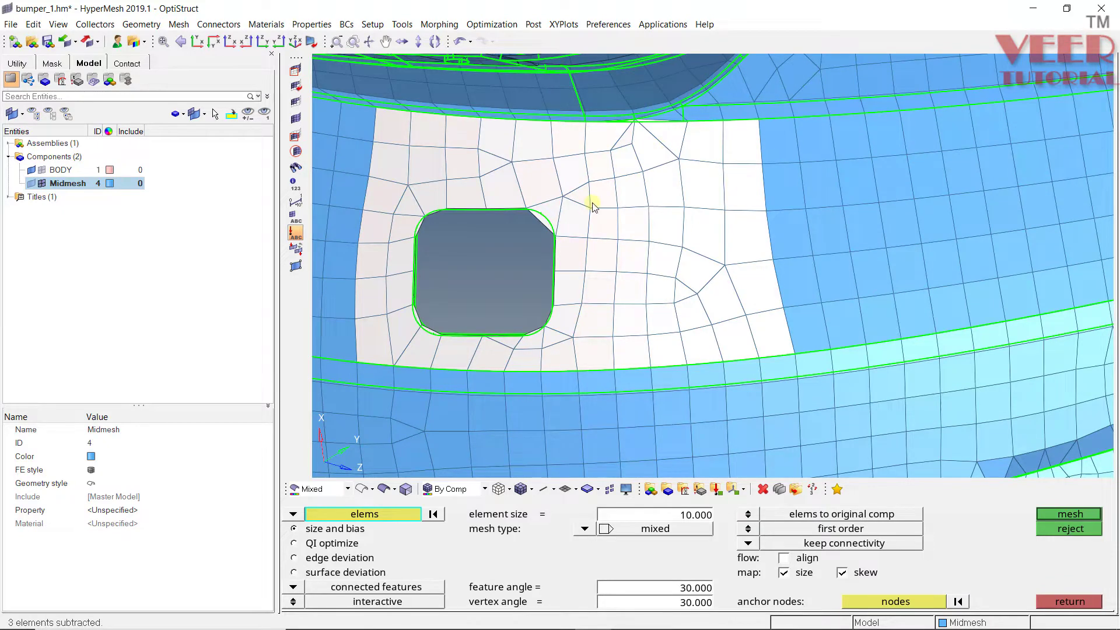
middle_click(592, 205)
middle_click(641, 201)
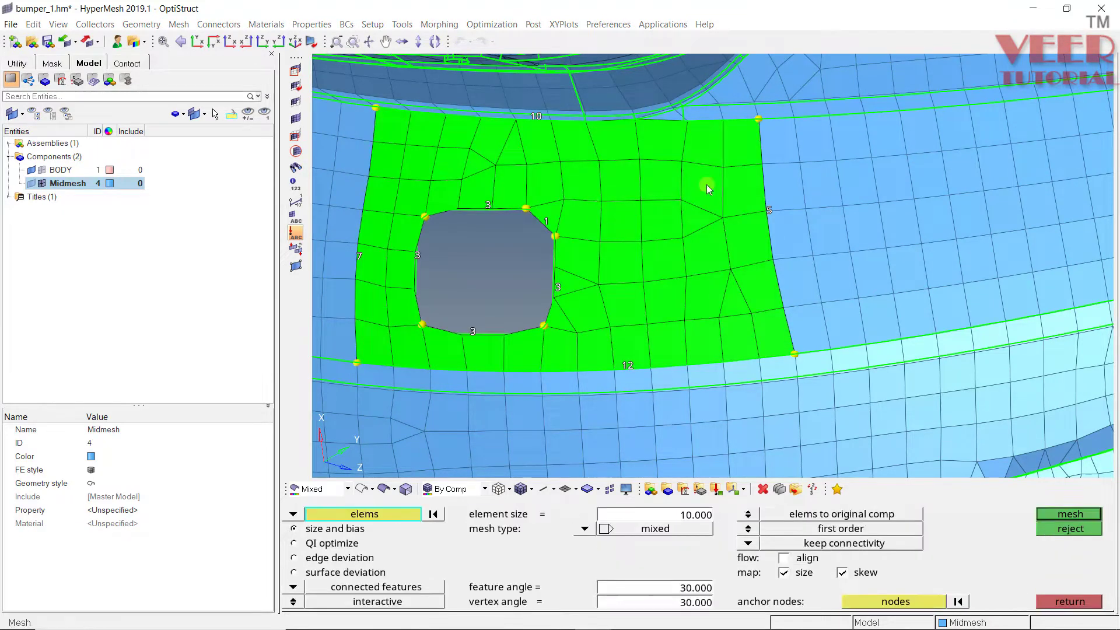
Remesh the elements between the square hole and the regular mesh towards the rectangular recess, using mixed size 10.
left_click_drag(815, 117, 542, 358, "shift")
left_click_drag(850, 145, 752, 347, "shift")
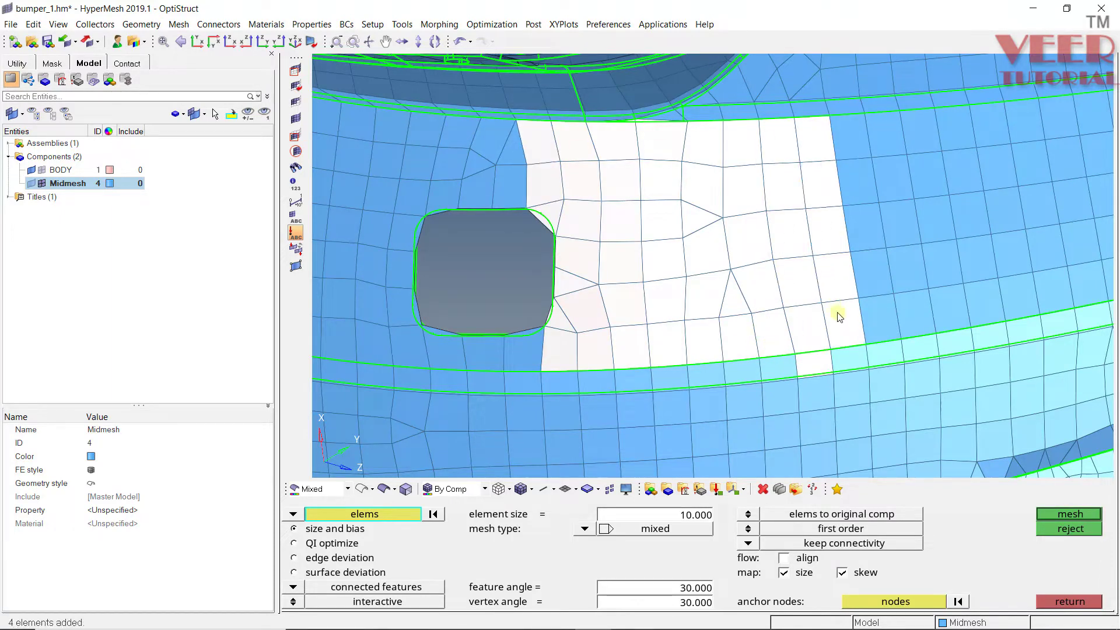
middle_click(639, 277)
middle_click(656, 191)
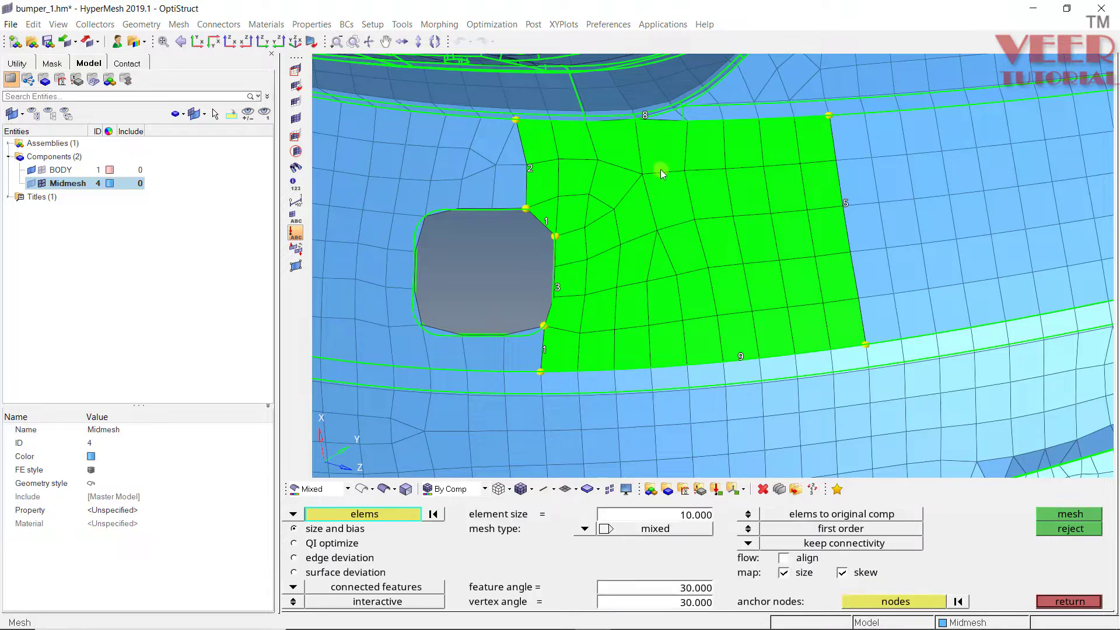
middle_click(660, 169)
Remesh the elements around the square hole's chamfered upper corner with an edge density of 2 along that corner.
scroll(672, 184, "up", 3)
mouse_move(752, 93)
left_mouse_down("shift")
mouse_move(541, 283)
mouse_move(343, 327)
left_mouse_up("shift")
middle_click(605, 247)
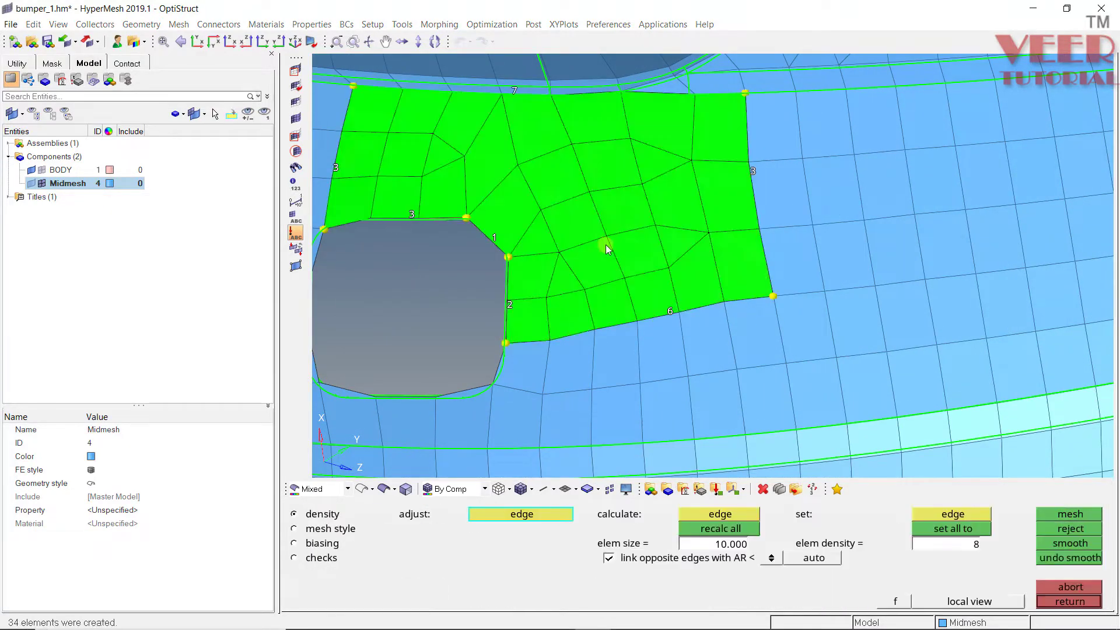
left_click(492, 236)
middle_click(741, 130)
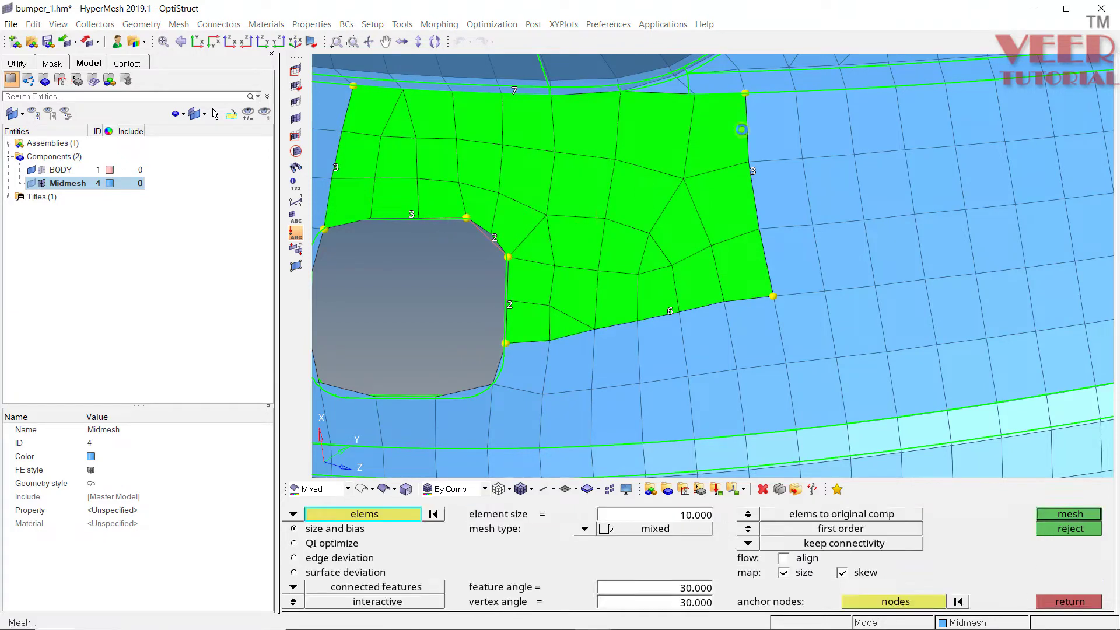
Remesh the full-height block of elements beside the square hole with mixed size 10, excluding those picked above the upper feature line.
left_click_drag(814, 85, 537, 431, "shift")
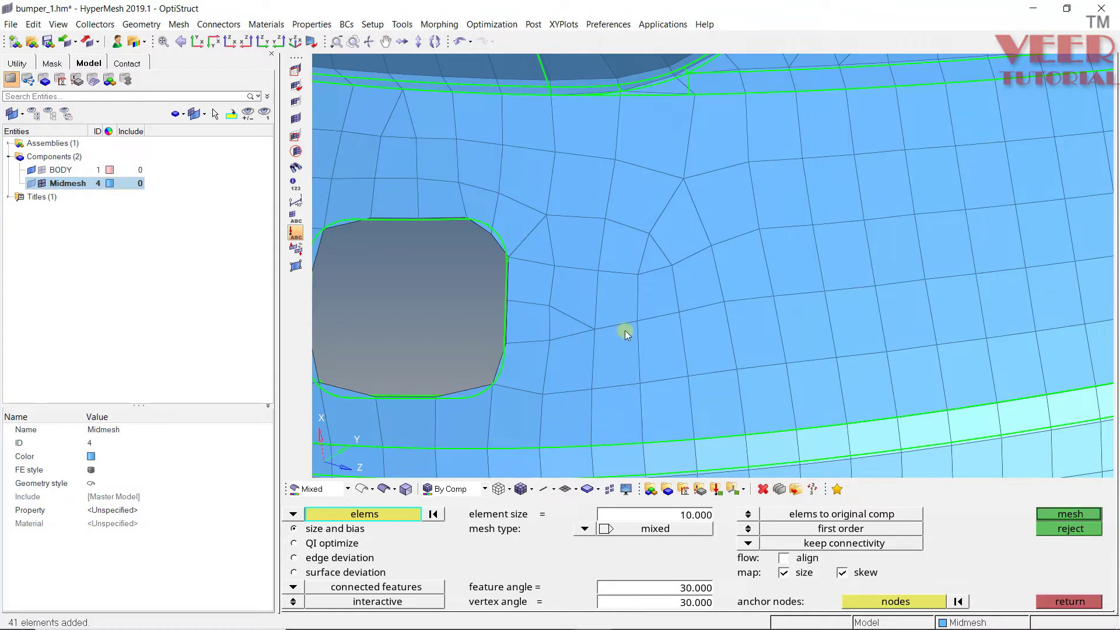
right_click_drag(697, 57, 499, 97, "shift")
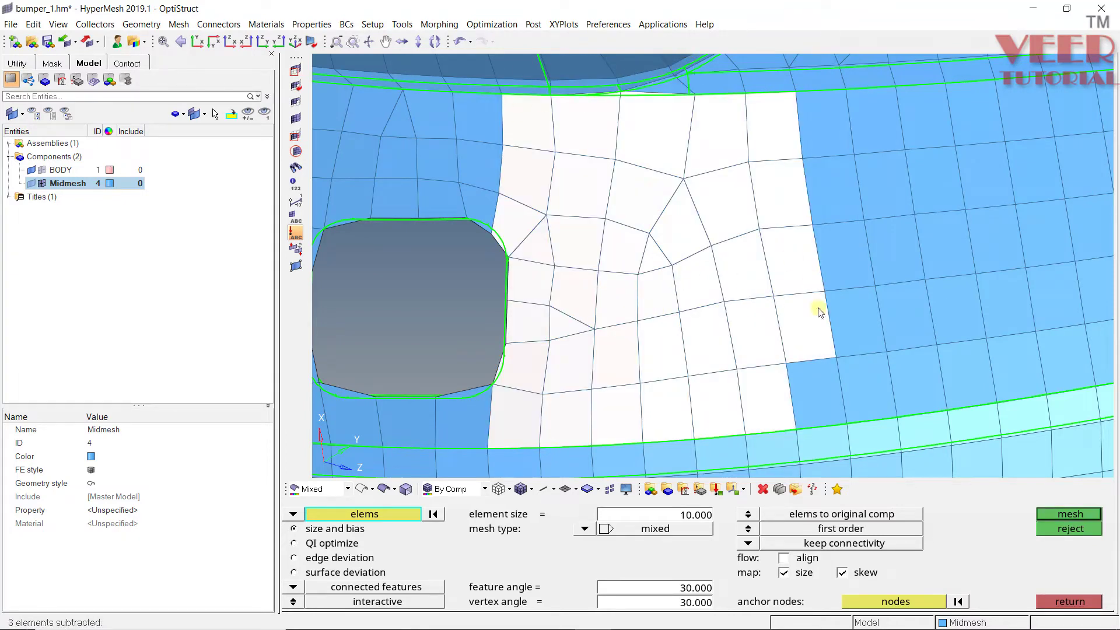
middle_click(577, 314)
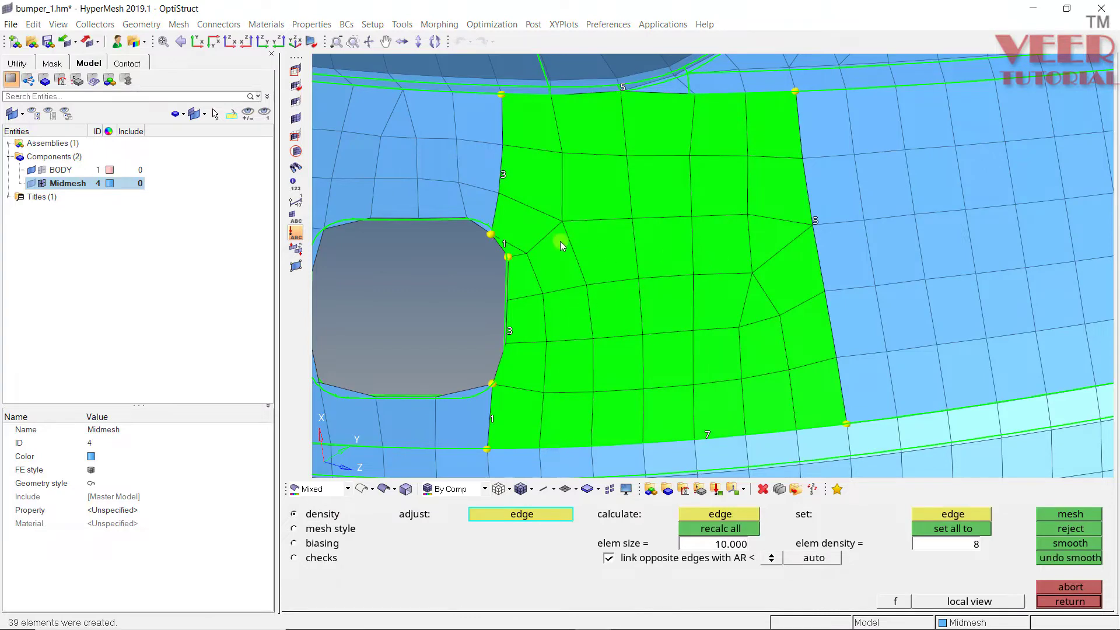
left_click(506, 246)
right_click(506, 246)
key("Escape")
scroll(495, 235, "down", 3, "ctrl")
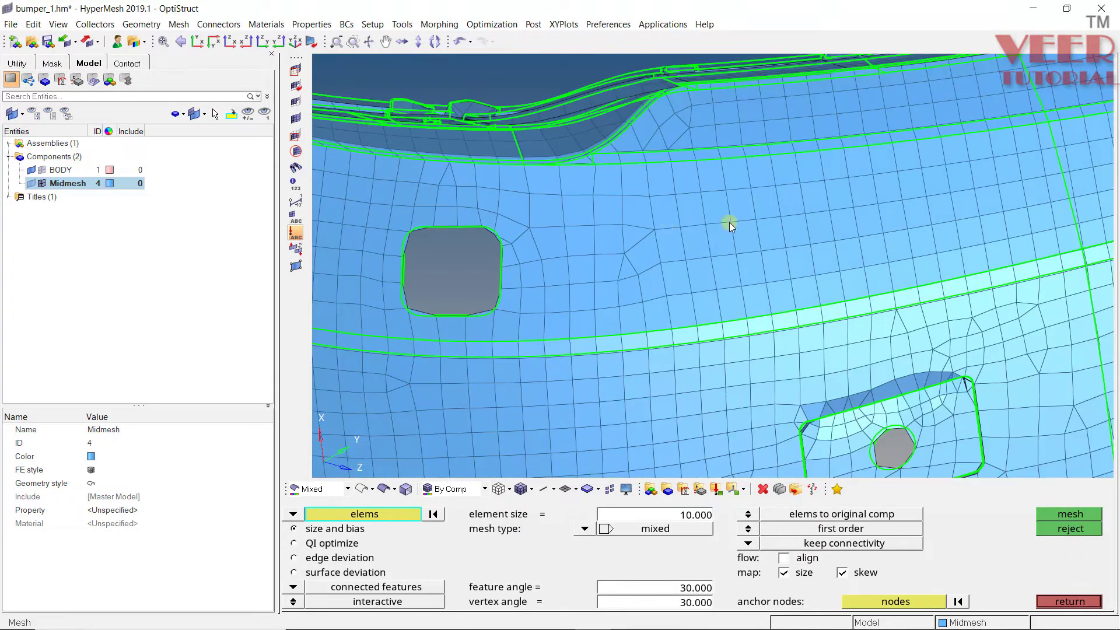
Remesh the narrower band of elements running from the square hole's side into the regular mesh, using mixed size 10.
left_click_drag(729, 223, 618, 255, "ctrl")
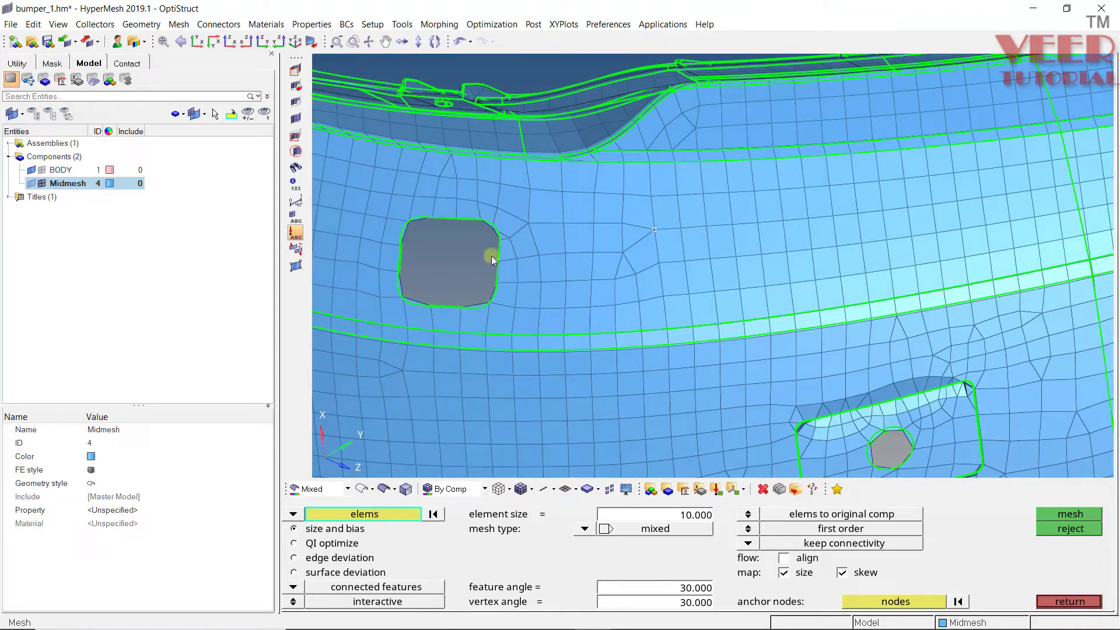
scroll(496, 259, "up", 3)
left_click_drag(782, 208, 472, 327, "shift")
left_click(791, 294)
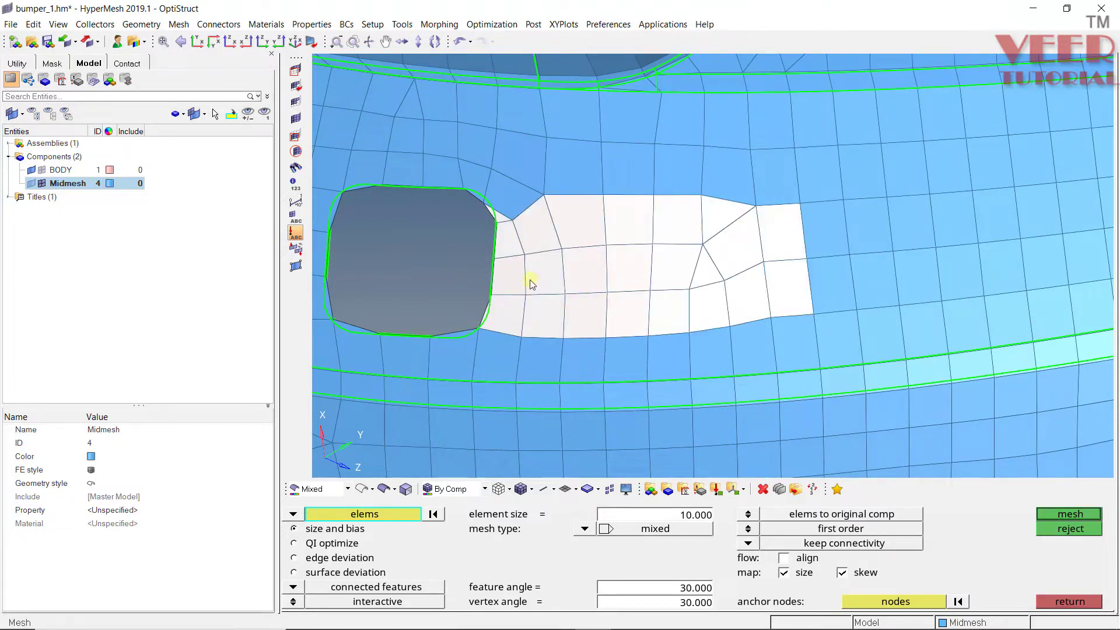
middle_click(502, 264)
middle_click(546, 276)
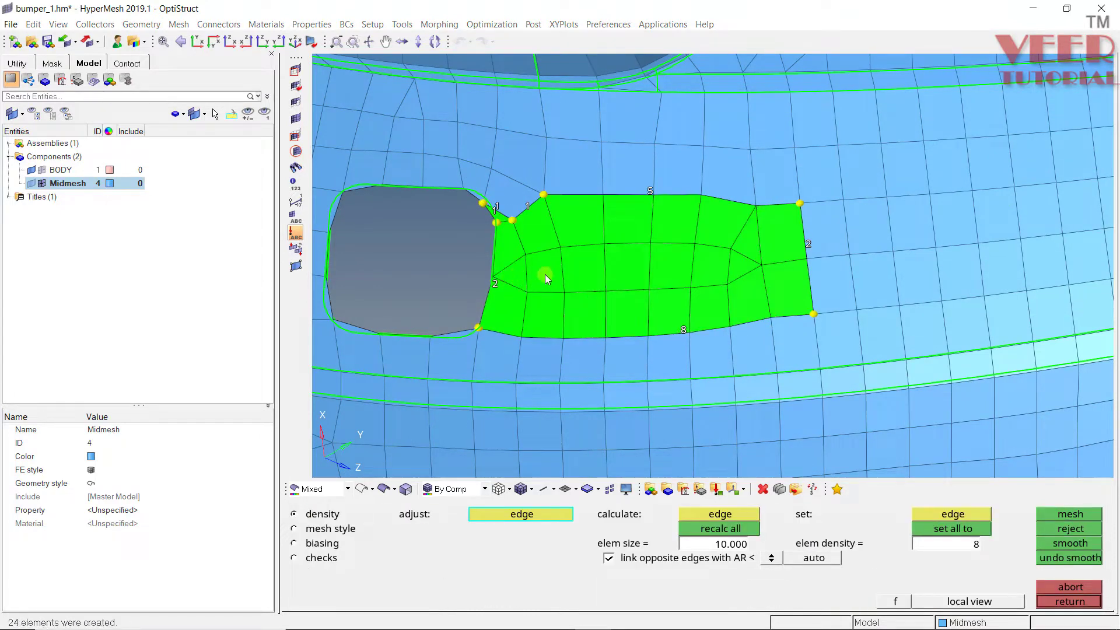
middle_click(657, 255)
Merge the two closely spaced nodes on the square hole's chamfered upper corner at their mid-point.
left_click_drag(835, 156, 646, 226, "shift")
scroll(484, 206, "up", 4)
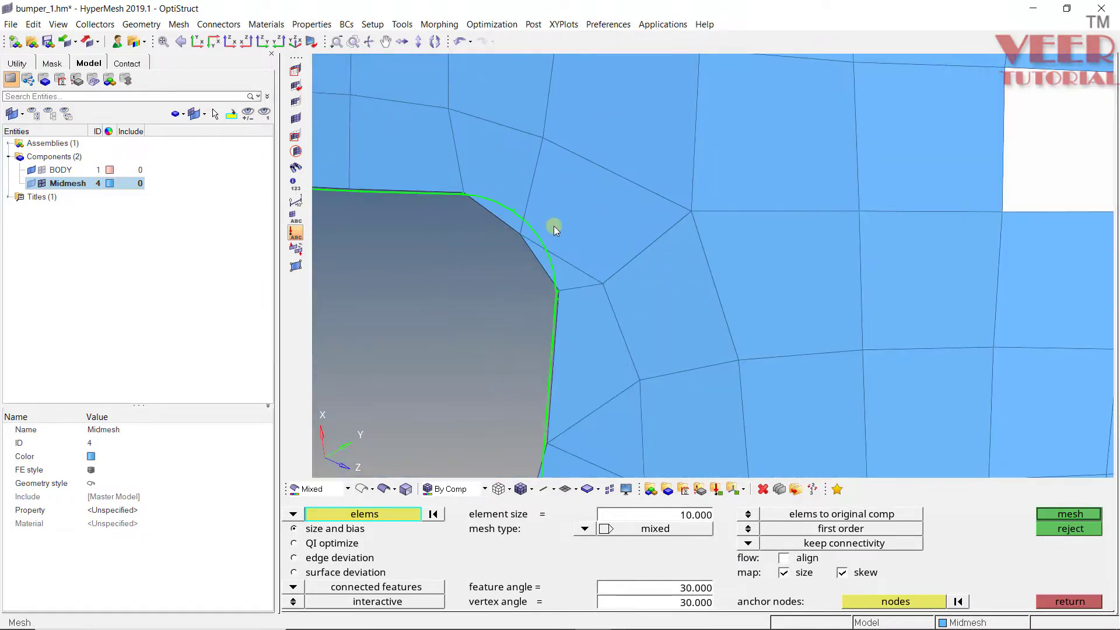
key("F4")
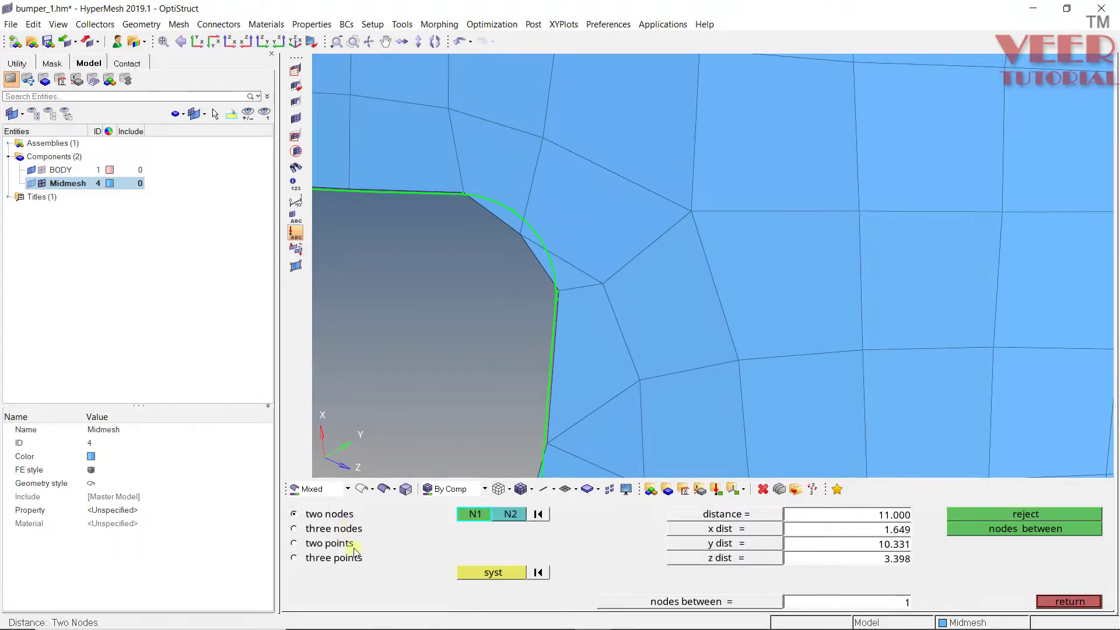
key("F3")
left_click(525, 226)
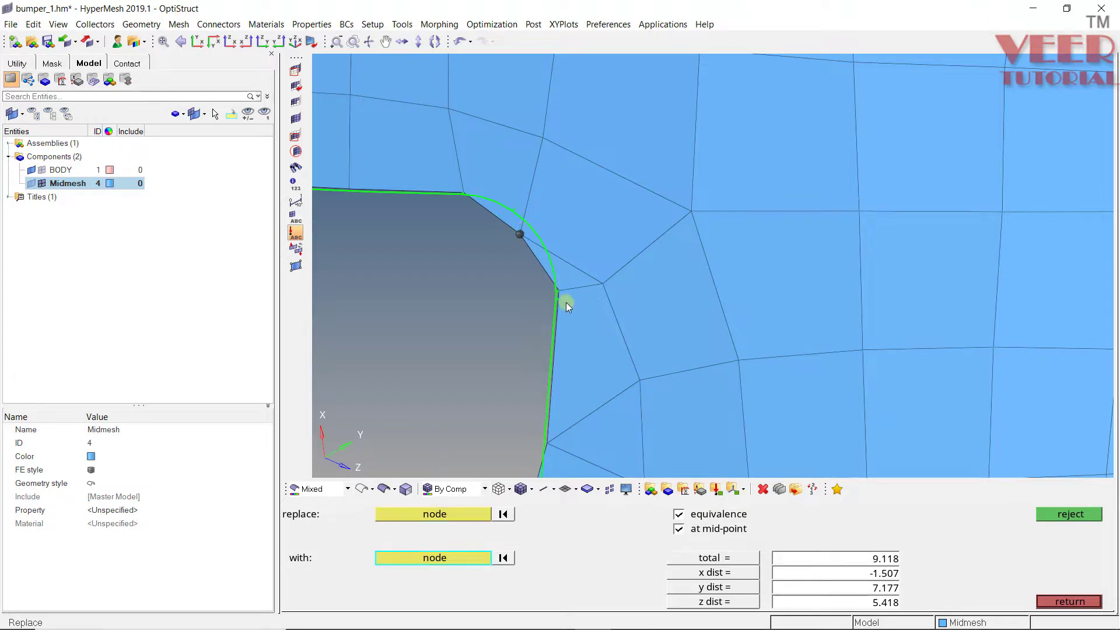
left_click(565, 300)
left_click(710, 558)
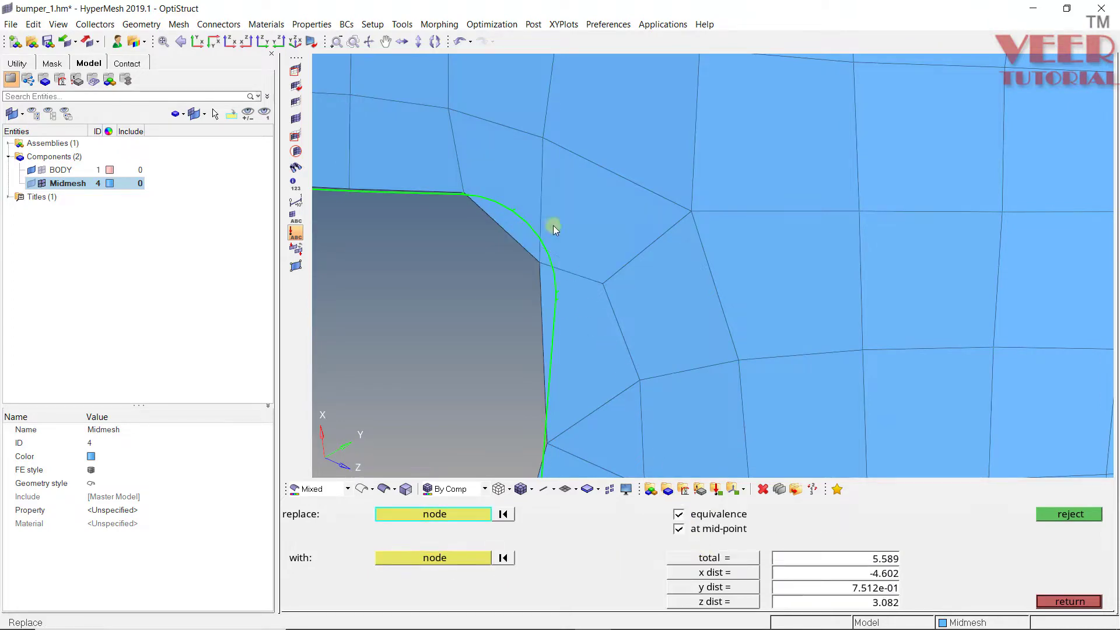
scroll(553, 226, "down", 3)
scroll(546, 193, "up", 4)
scroll(492, 236, "down", 3)
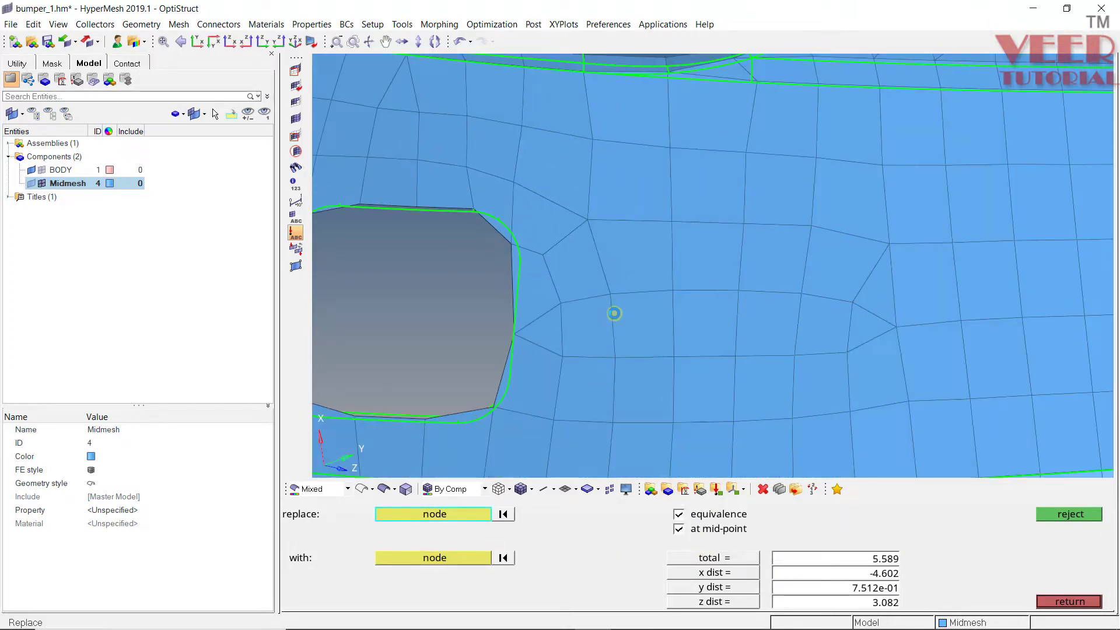
scroll(549, 369, "up", 1)
left_click(1068, 601)
Remesh the block from the square hole's merged corner down to the lower feature line, extended evenly into the regular mesh, with mixed size 10.
scroll(549, 266, "down", 3)
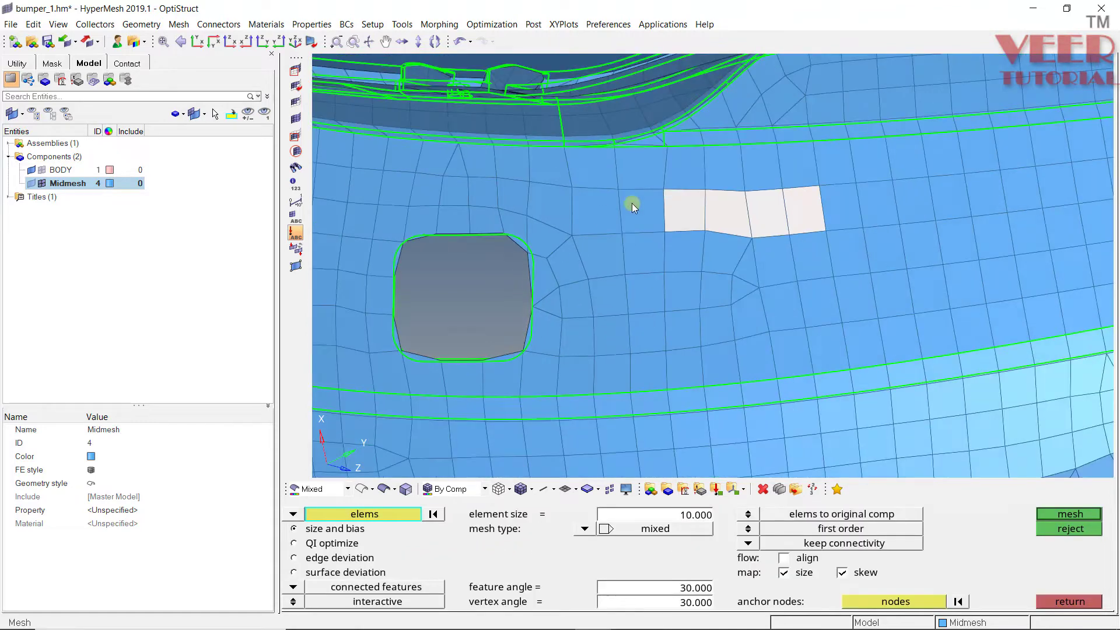
scroll(744, 200, "up", 2)
scroll(833, 177, "down", 2)
left_click_drag(848, 168, 513, 389, "shift")
left_click(846, 291)
left_click(851, 326)
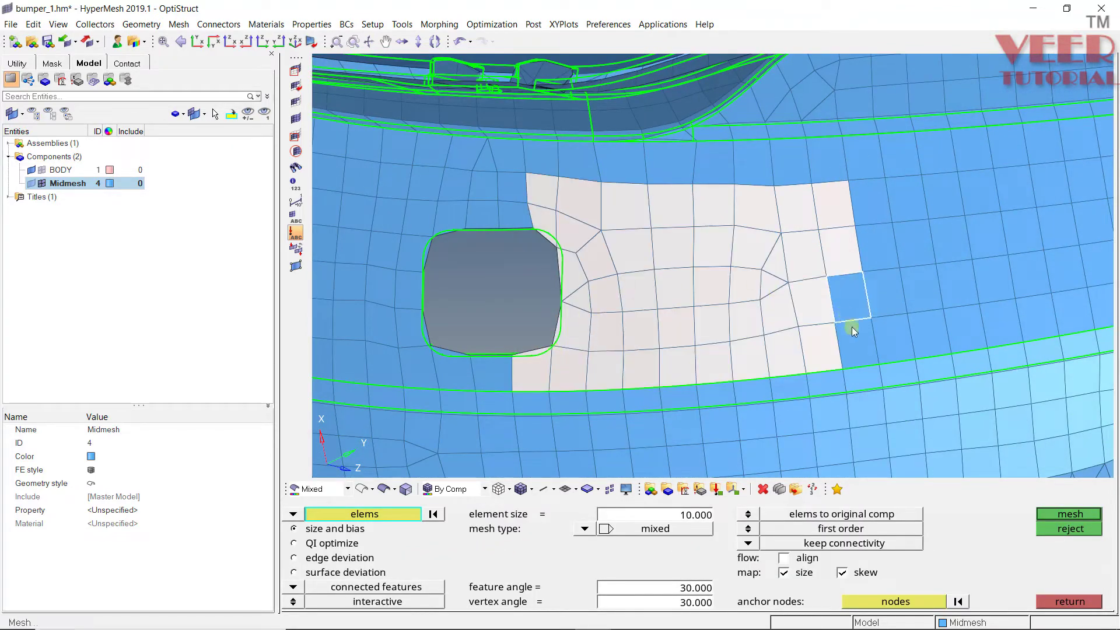
left_click(860, 358)
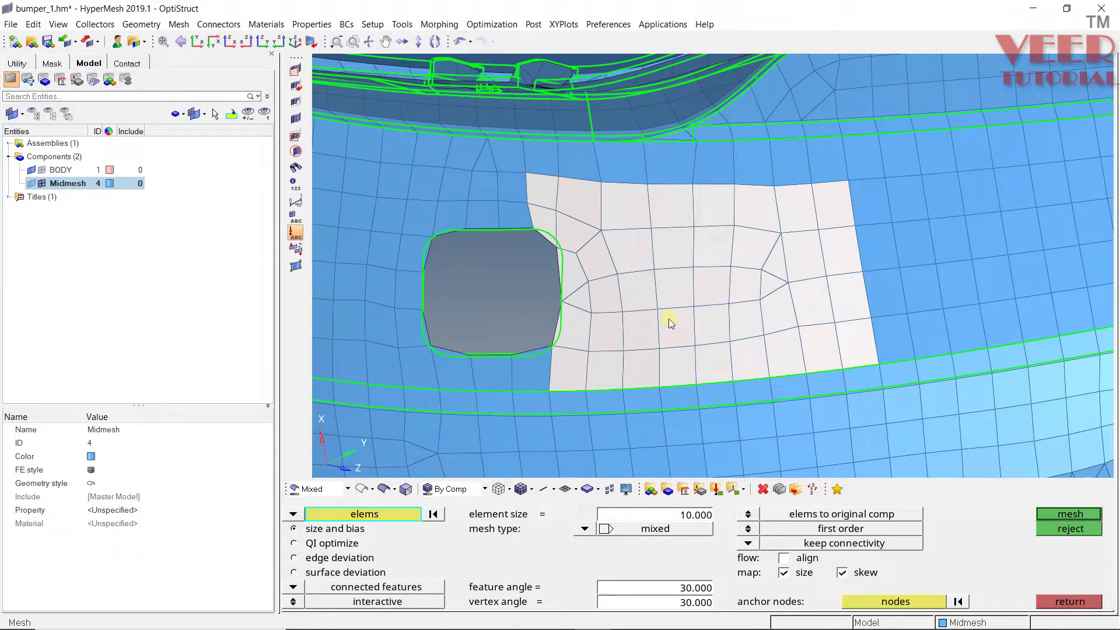
middle_click(669, 319)
middle_click(692, 291)
Select the irregular elements on both sides of the upper feature line near the curved flange, excluding the thin strip on the flange.
scroll(693, 290, "down", 3)
scroll(716, 165, "up", 3)
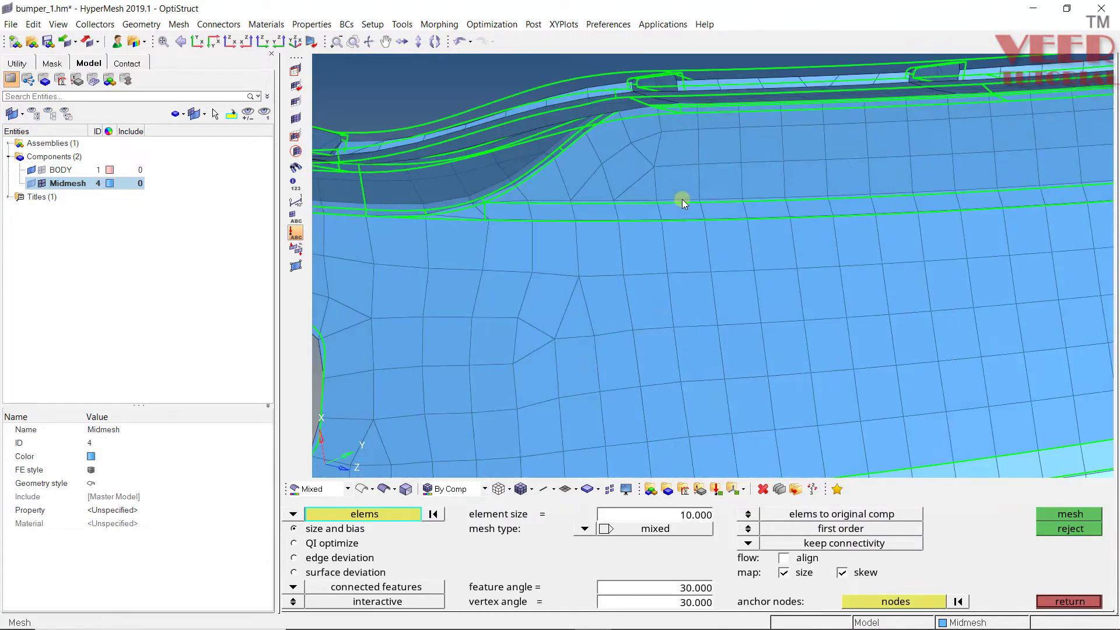
left_click_drag(681, 198, 653, 155, "ctrl")
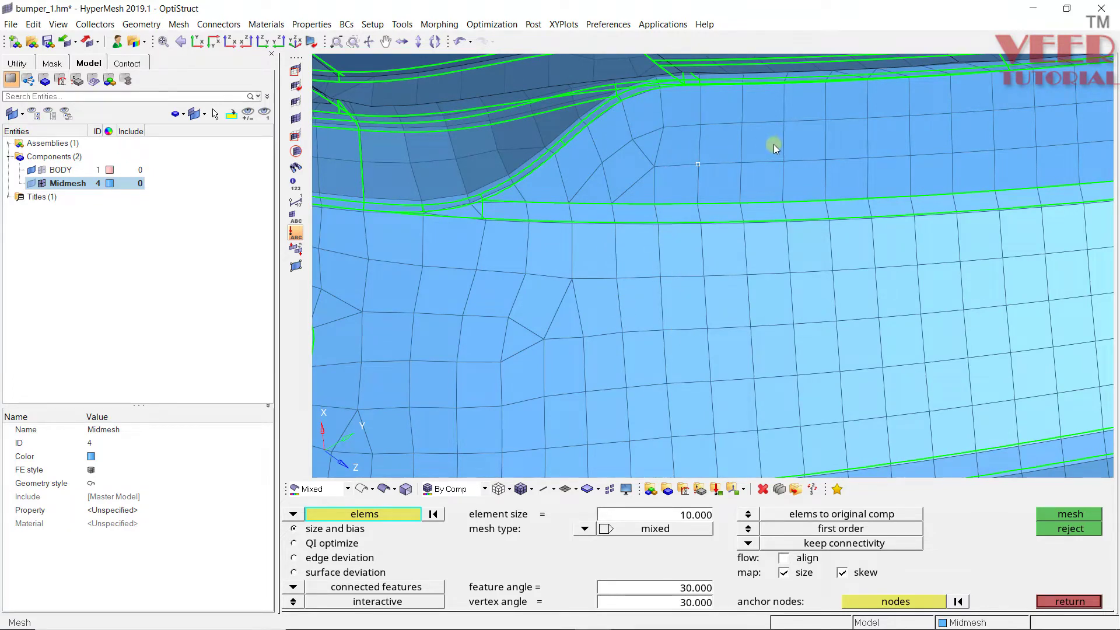
left_click_drag(788, 142, 519, 396, "shift")
left_click(533, 173)
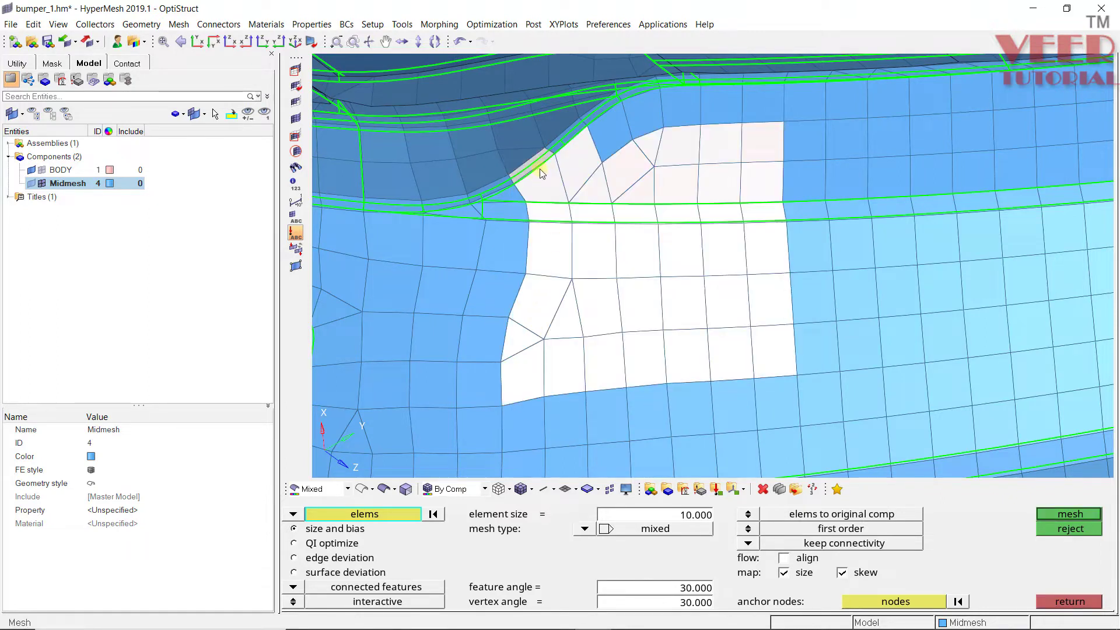
left_click(553, 174)
Try to remesh the selected elements with a feature angle and vertex angle of 10, and reject the mesh.
left_click(684, 587)
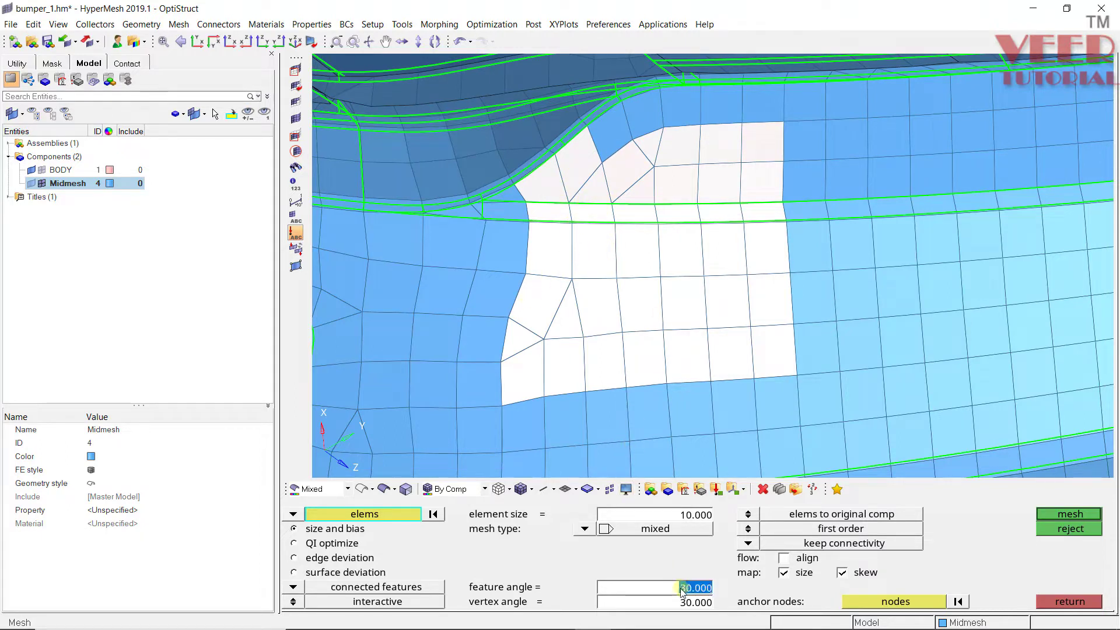
type("10")
left_click(682, 601)
type("1")
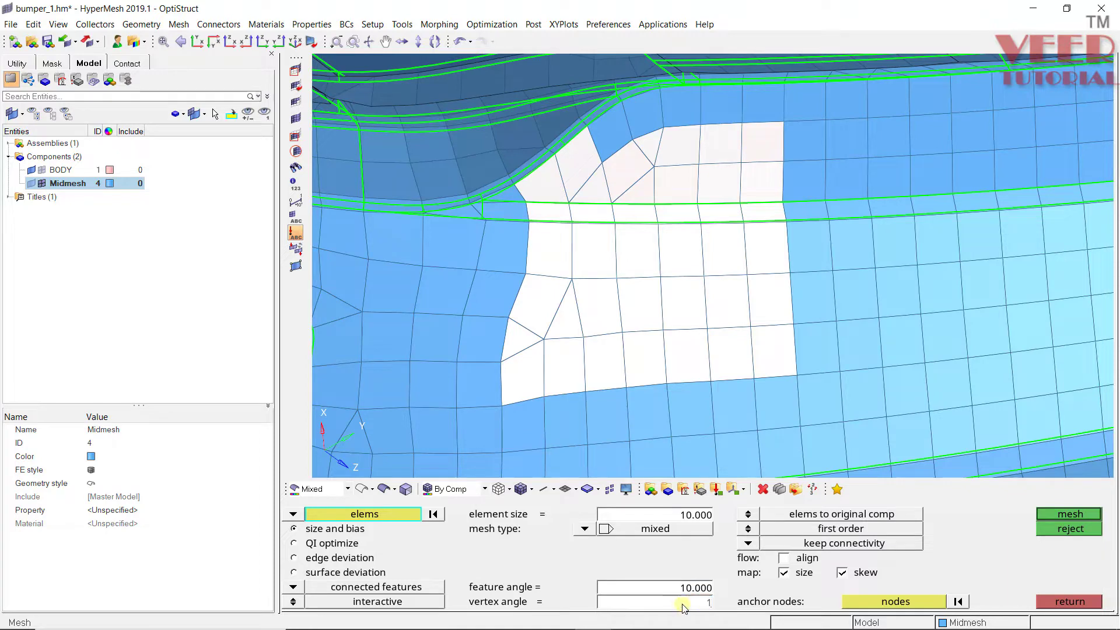
middle_click(659, 230)
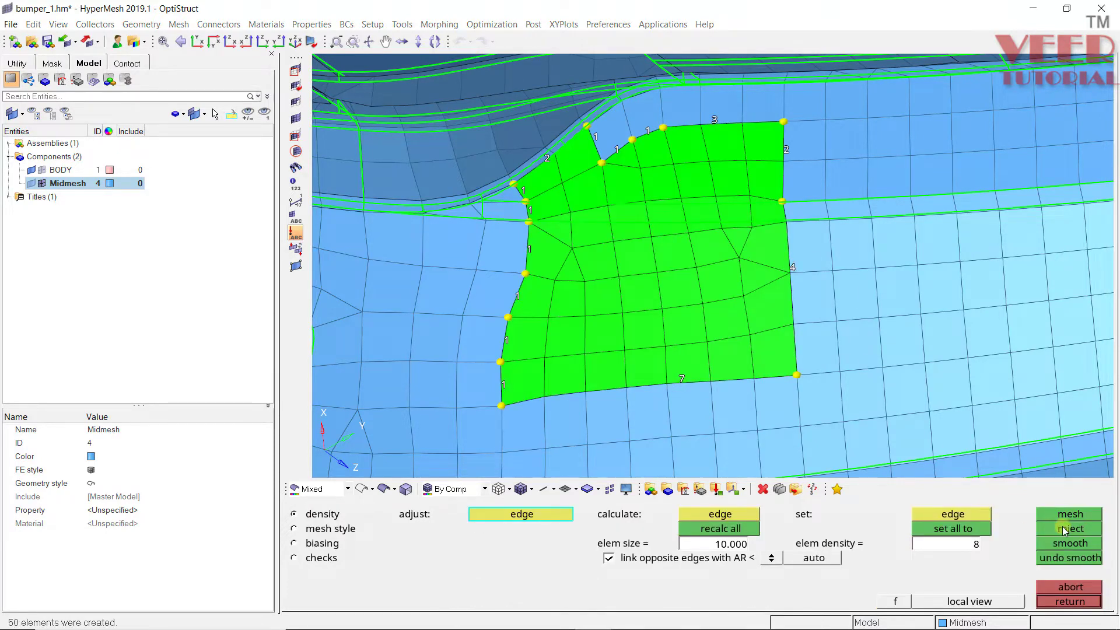
left_click(1063, 529)
left_click(1079, 603)
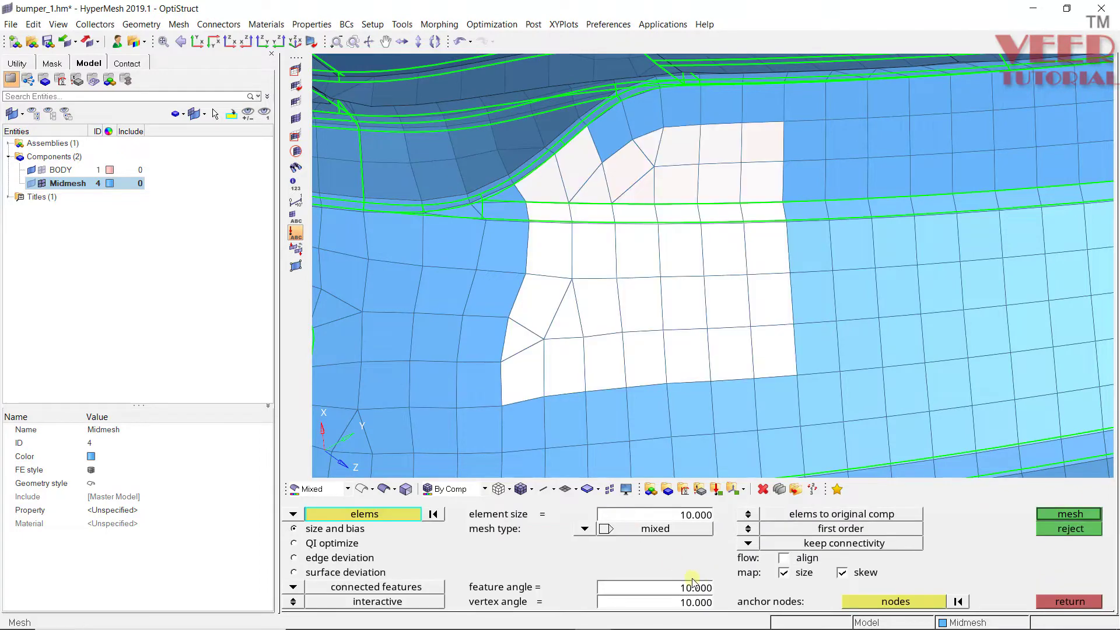
Remesh the selected elements across the upper feature line with a feature angle and vertex angle of 2.
type("2")
key("Return")
left_click(689, 601)
type("2")
key("Return")
middle_click(668, 303)
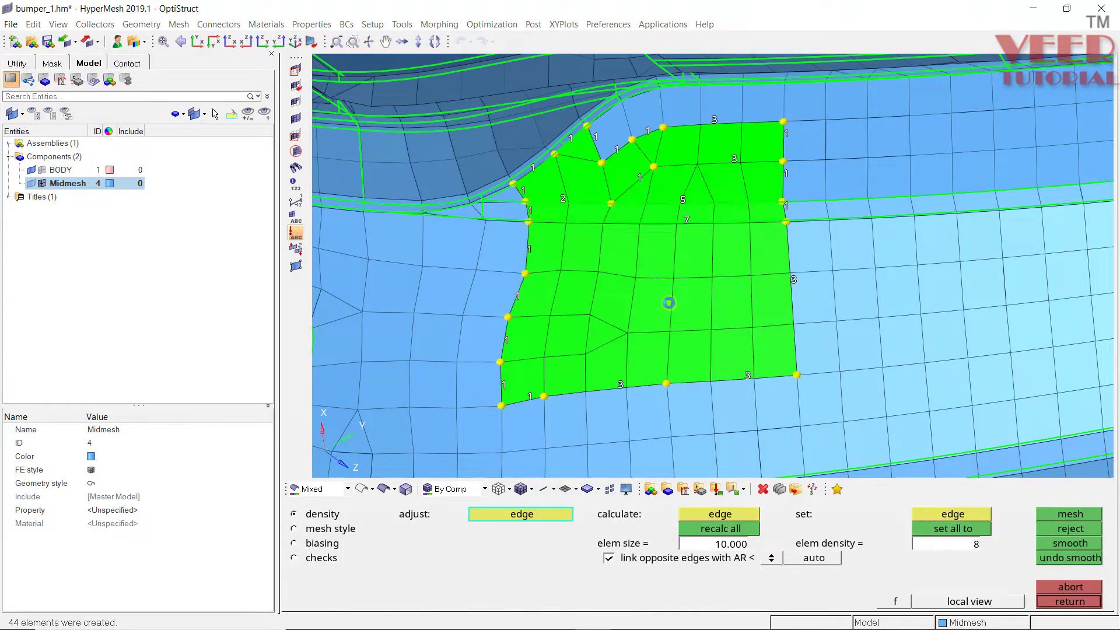
left_click(683, 200)
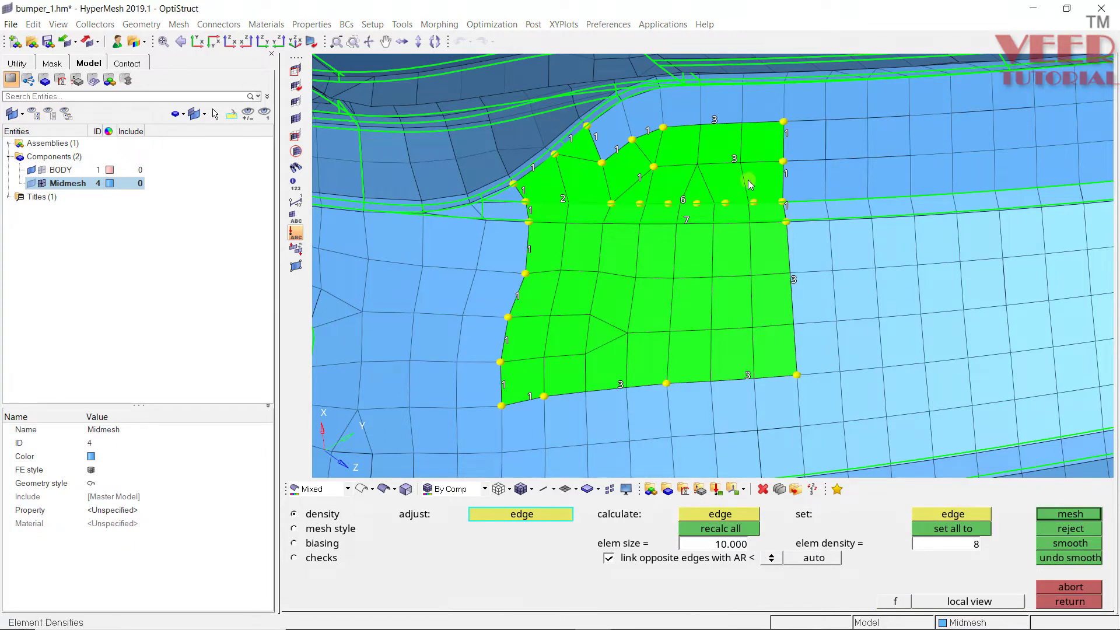
right_click(690, 201)
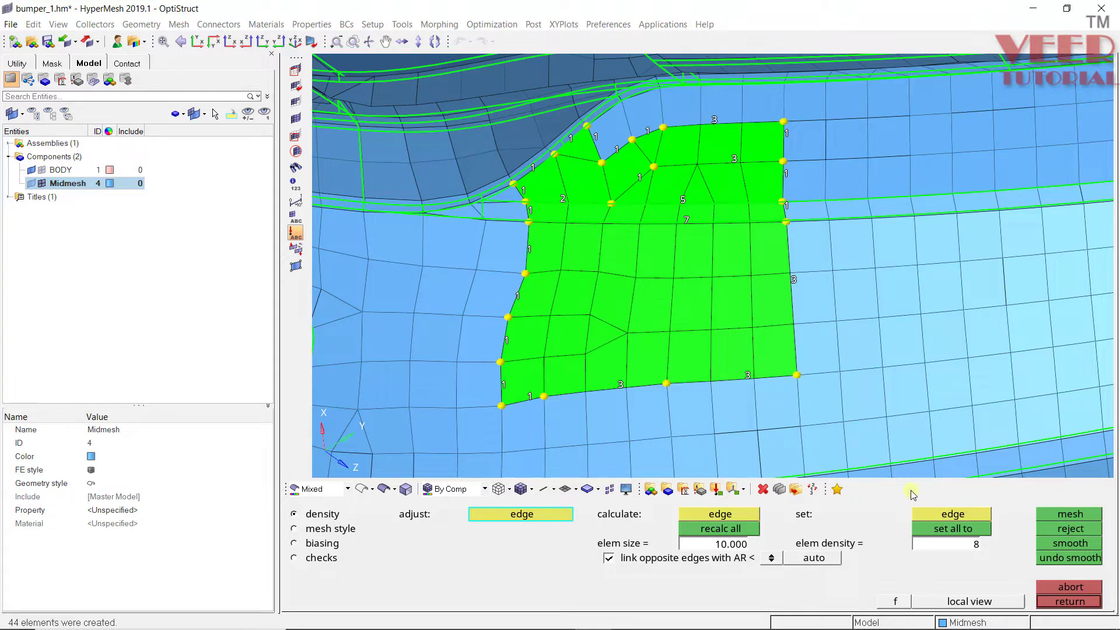
left_click(1069, 601)
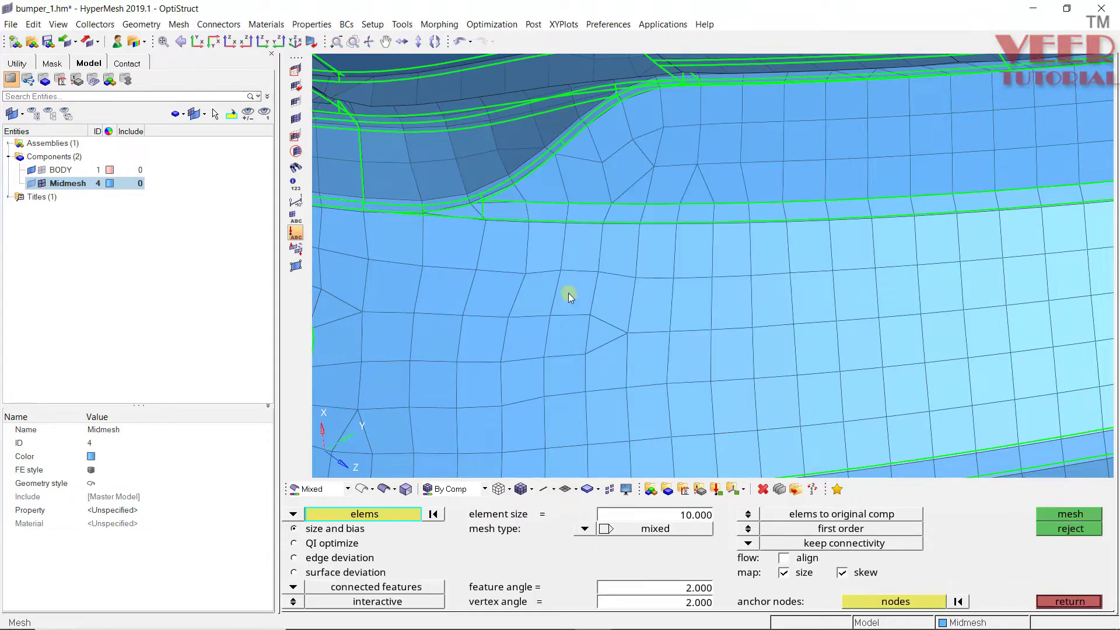
Set both the feature angle and the vertex angle to 35.
scroll(704, 114, "up", 1)
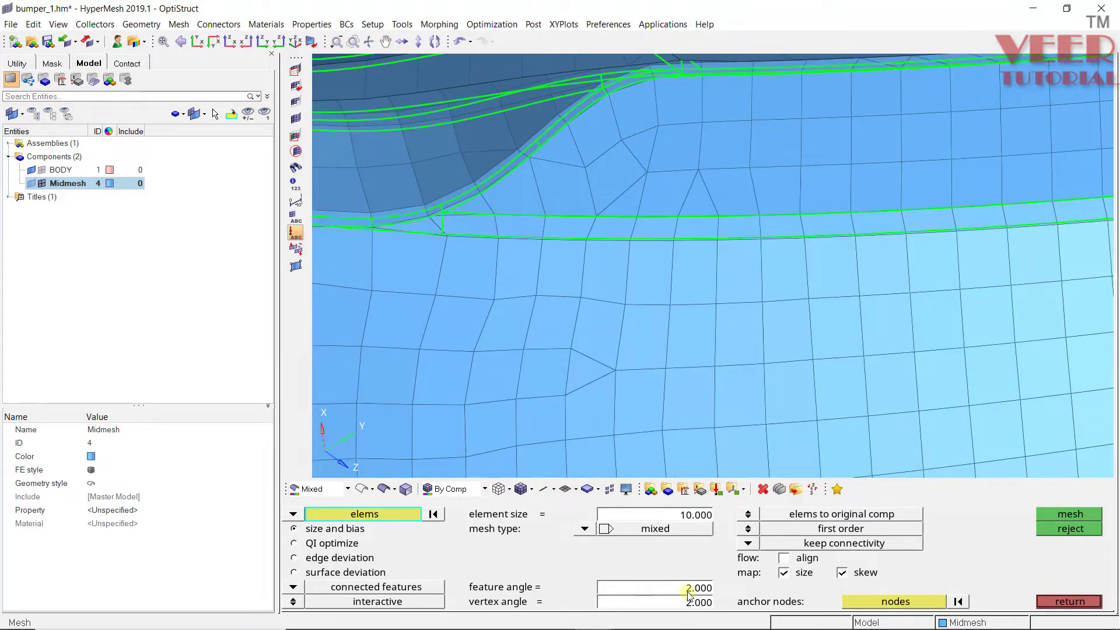
left_click(688, 589)
type("35")
left_click(689, 604)
type("35")
key("Return")
Remesh the irregular elements between the curved flange and the upper feature line with mixed size 10, leaving out the flange elements.
scroll(718, 101, "up", 3)
left_click_drag(855, 93, 475, 282, "shift")
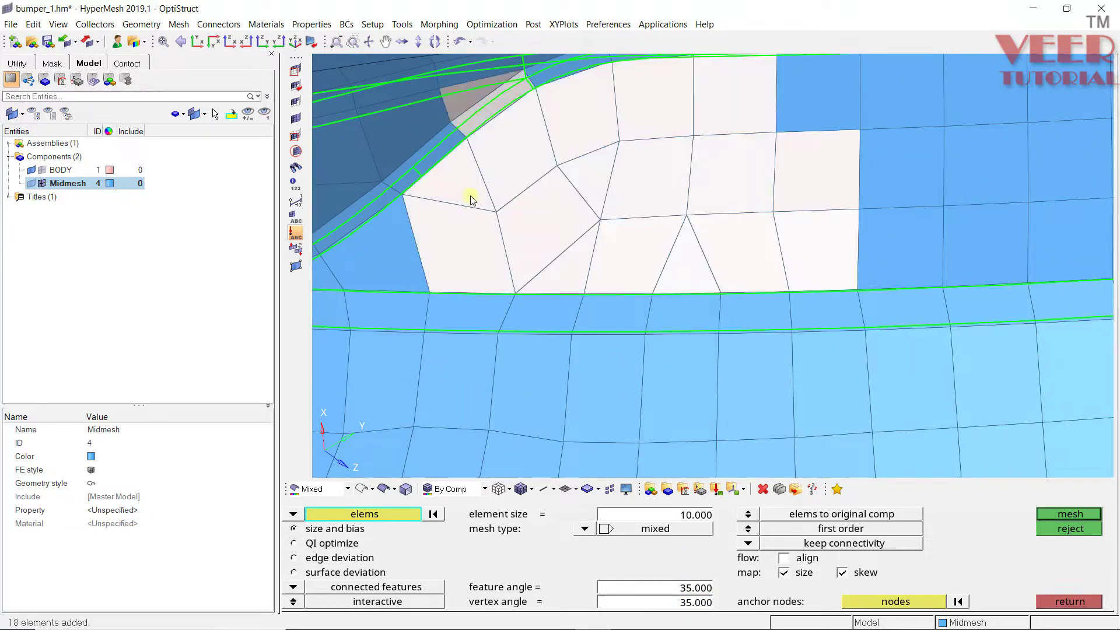
right_click(479, 103)
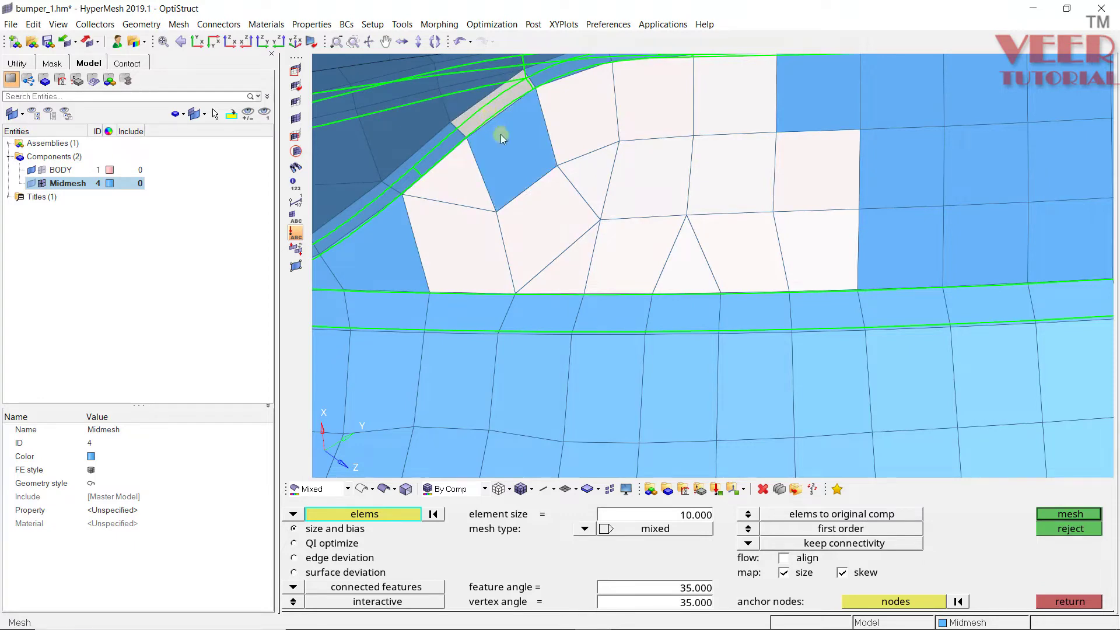
left_click(506, 159)
scroll(722, 175, "down", 2)
left_click(758, 135)
middle_click(736, 141)
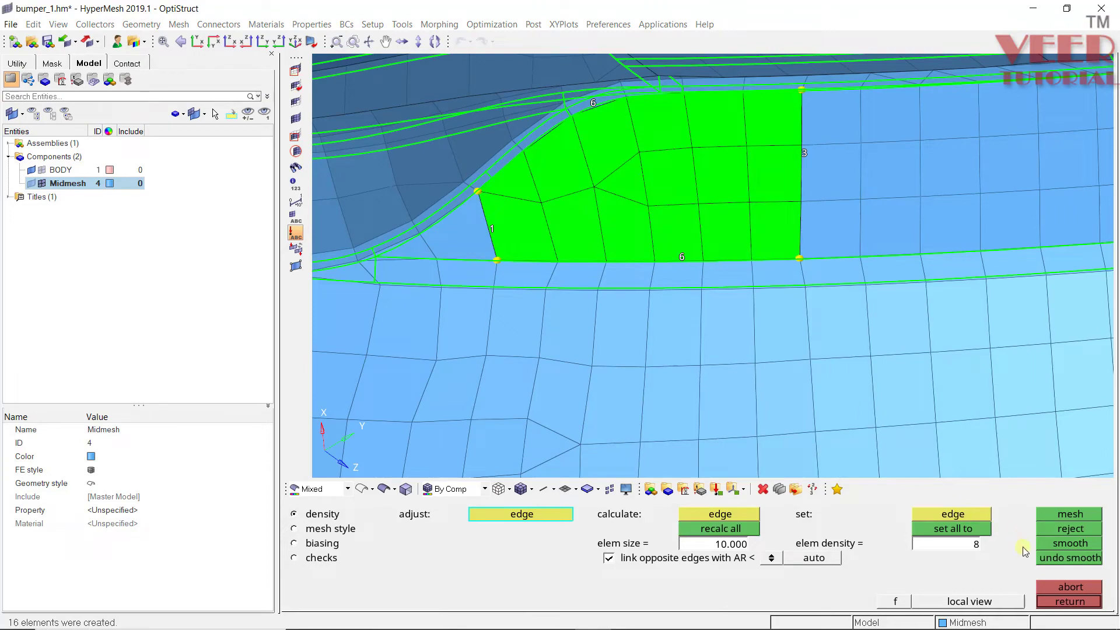
left_click(1070, 602)
Remesh the irregular quads and triangles along the square hole's right edge with mixed size 10.
scroll(589, 187, "down", 3)
scroll(461, 303, "up", 1)
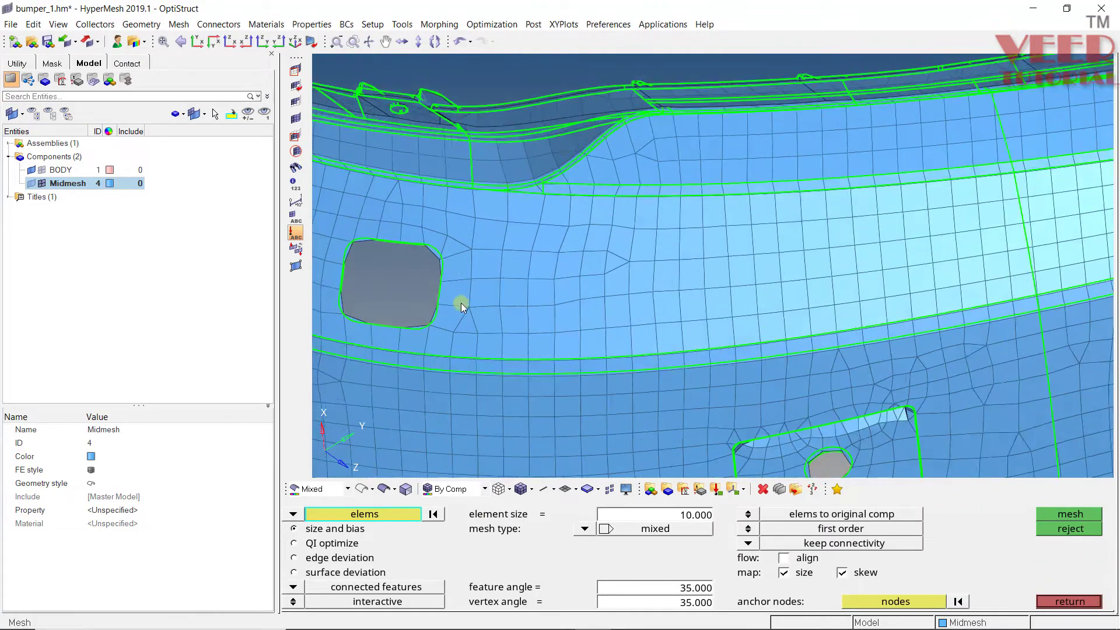
scroll(461, 303, "up", 3)
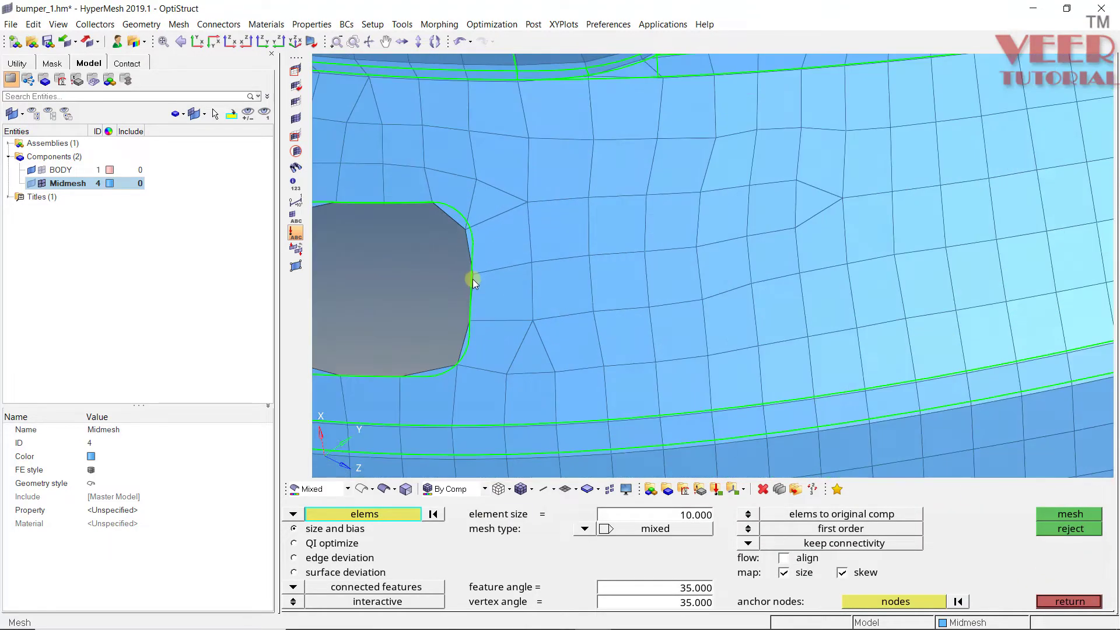
scroll(533, 284, "up", 3)
left_click(486, 185)
left_click(508, 248)
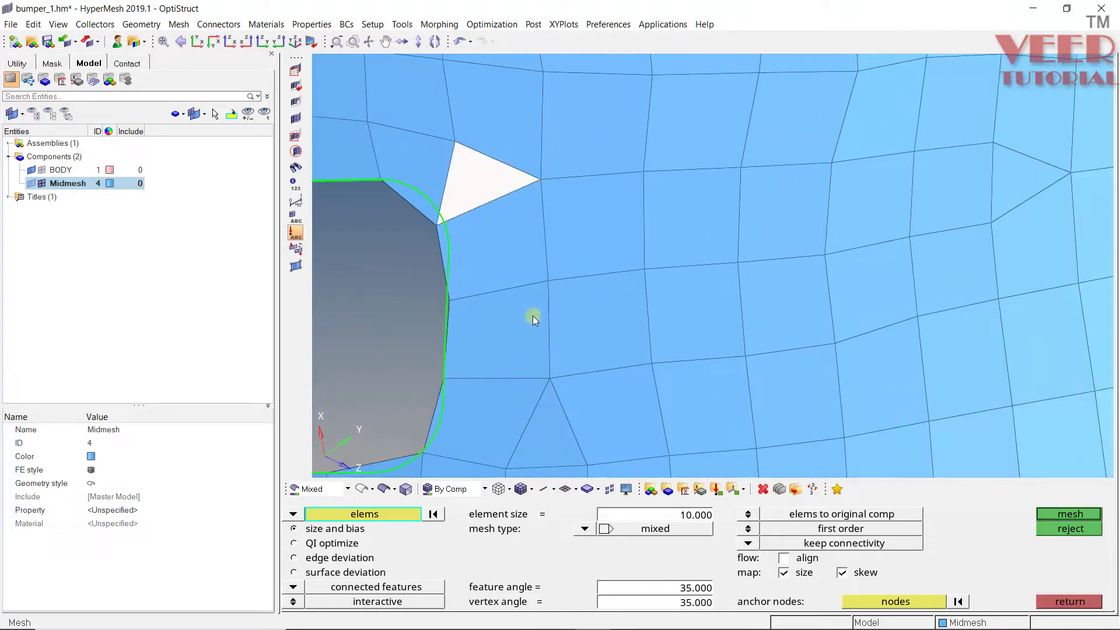
left_click(533, 316)
left_click(557, 423)
left_click(601, 408)
left_click(588, 309)
left_click(490, 408)
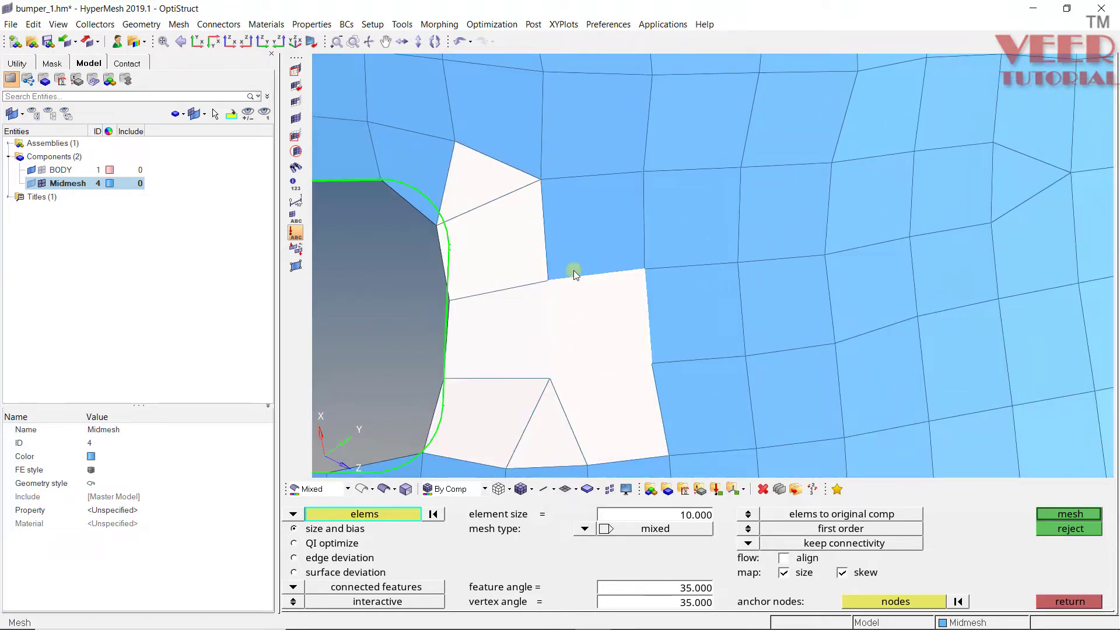
left_click(568, 251)
middle_click(559, 244)
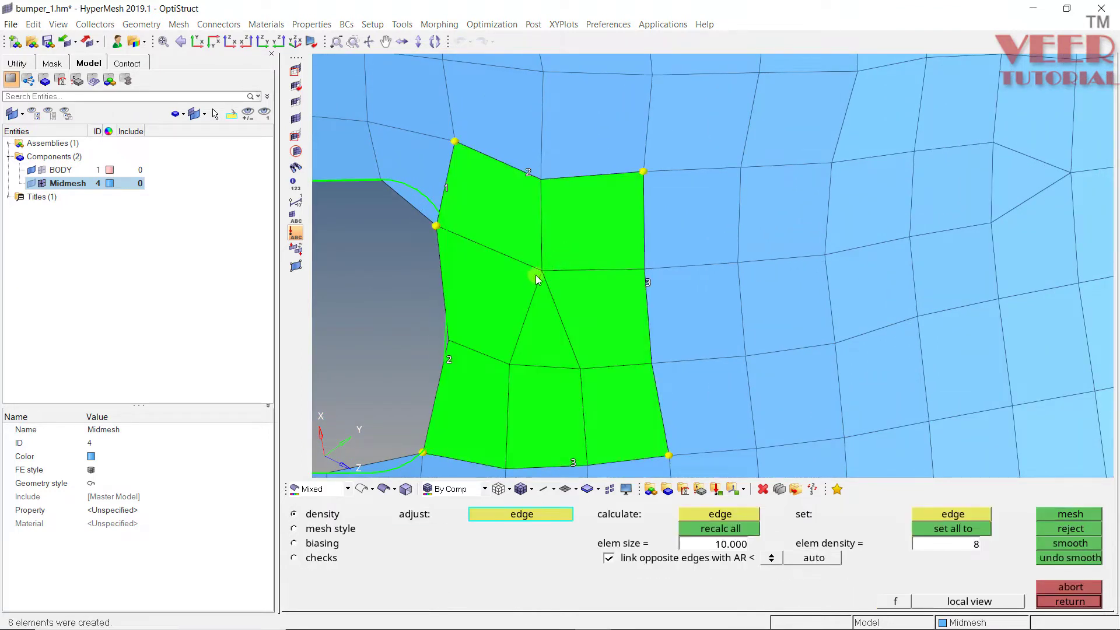
middle_click(535, 271)
Remesh the block of elements beside the square hole, between the upper and lower feature lines, with mixed size 10.
scroll(525, 236, "down", 3)
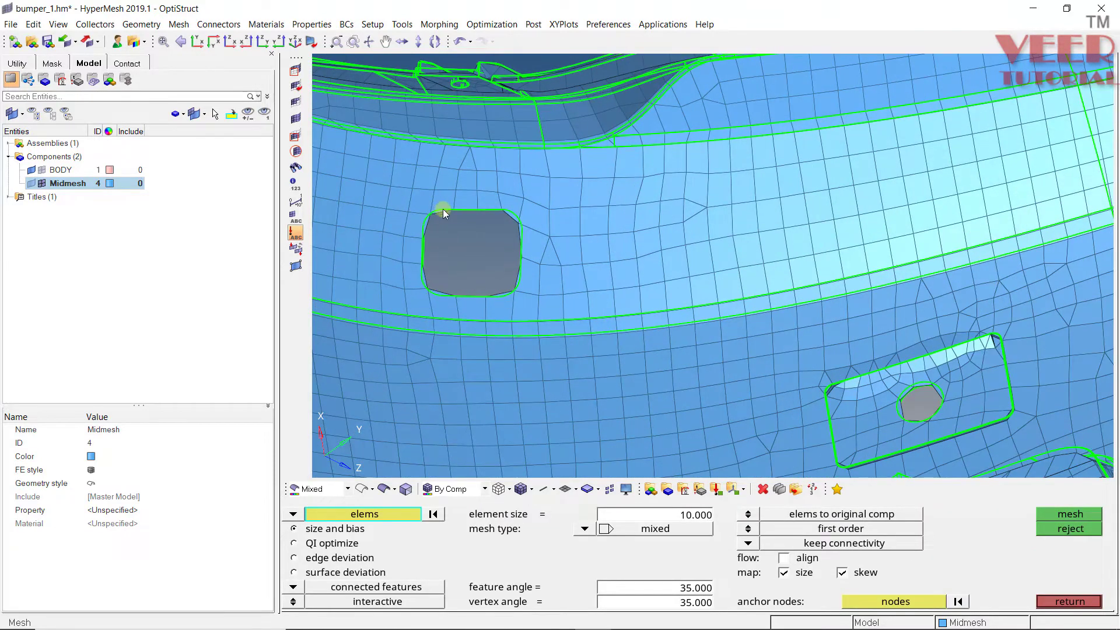
scroll(513, 203, "up", 2)
scroll(592, 218, "down", 1)
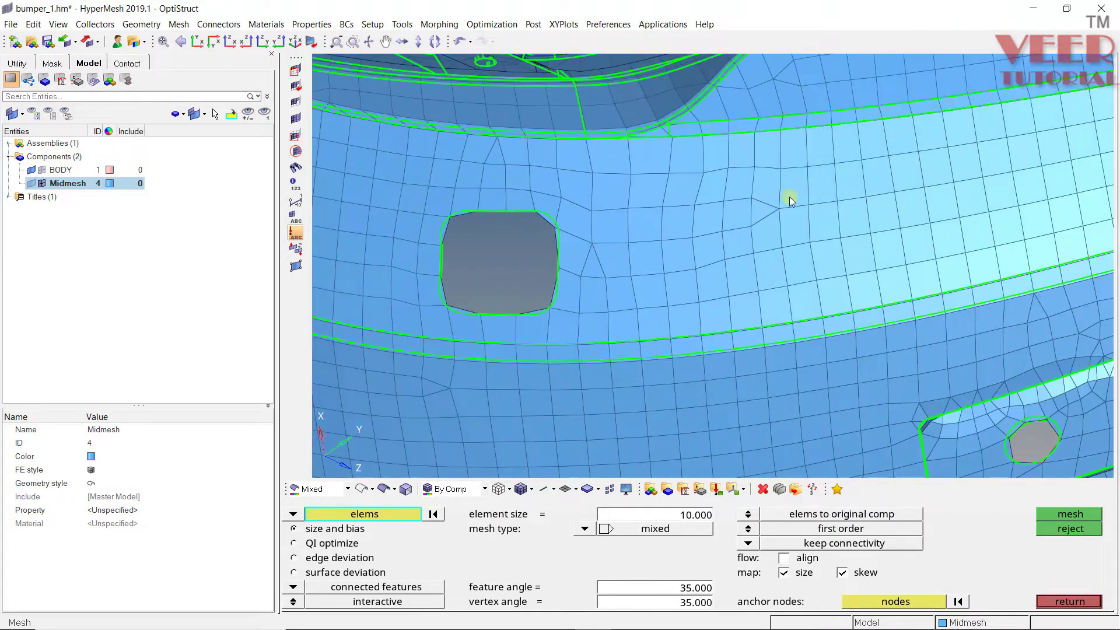
left_click_drag(867, 204, 861, 198, "ctrl")
scroll(783, 186, "up", 1, "ctrl")
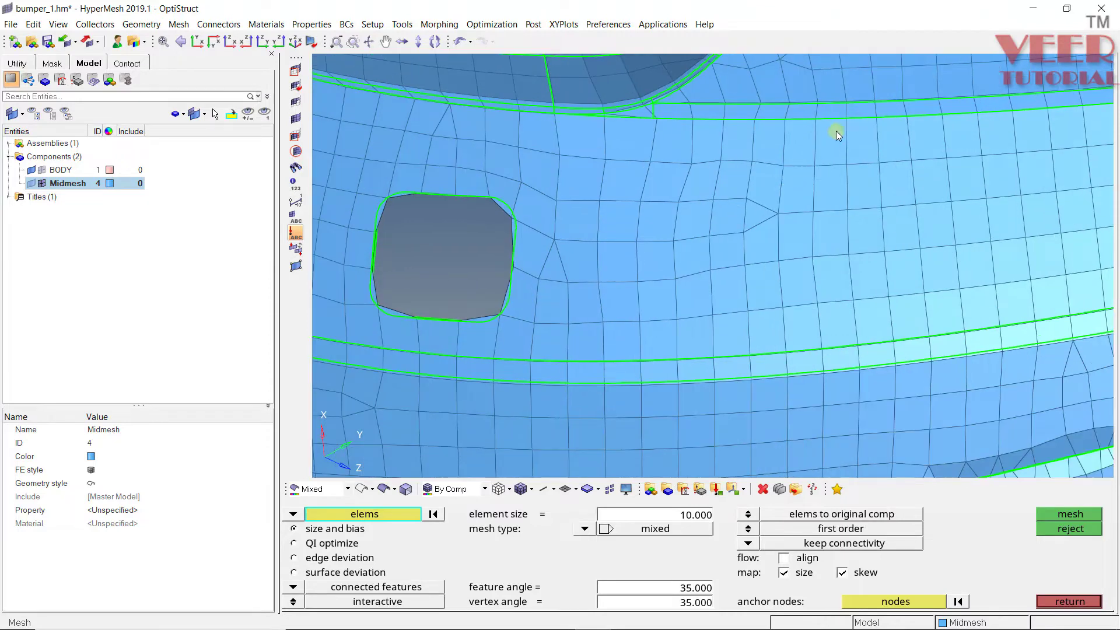
mouse_move(857, 123)
left_mouse_down("shift")
mouse_move(600, 310)
mouse_move(562, 356)
left_mouse_up("shift")
middle_click(825, 227)
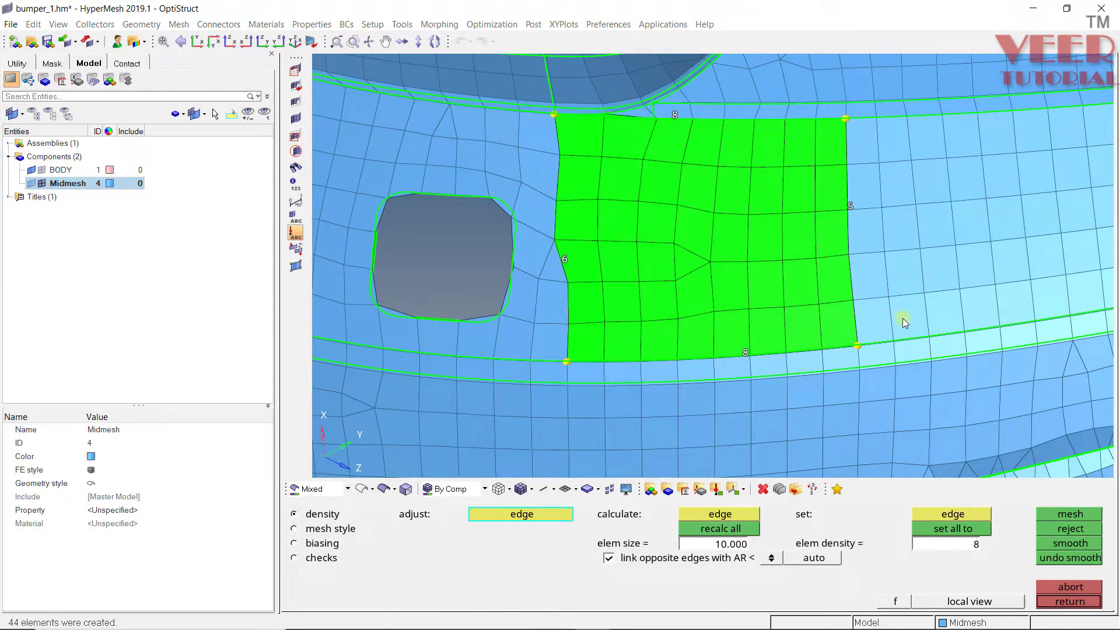
left_click(1095, 598)
Set the distance from the node at the curved flange's lower end to the next node along the feature line to 12.
scroll(659, 105, "up", 4)
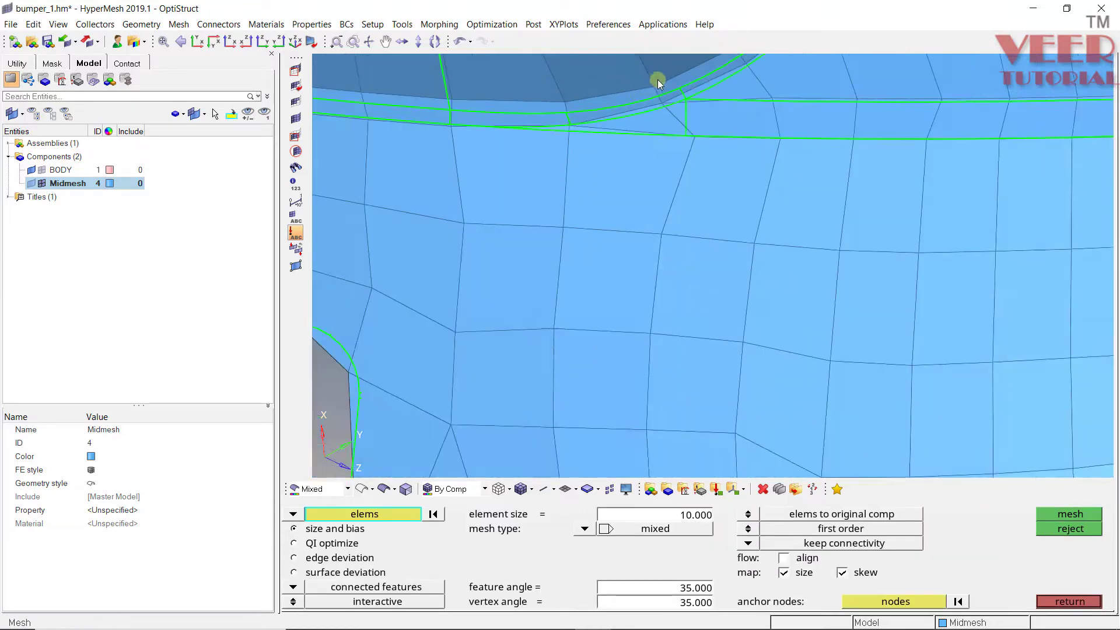
scroll(685, 125, "up", 3)
scroll(725, 217, "down", 4)
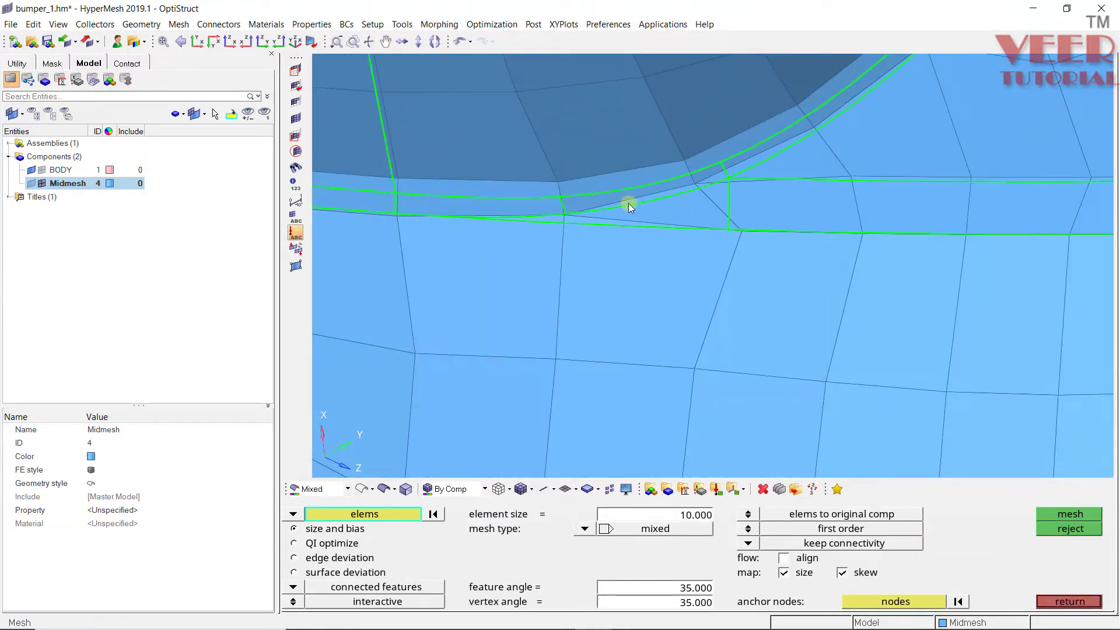
key("F4")
left_click(585, 215)
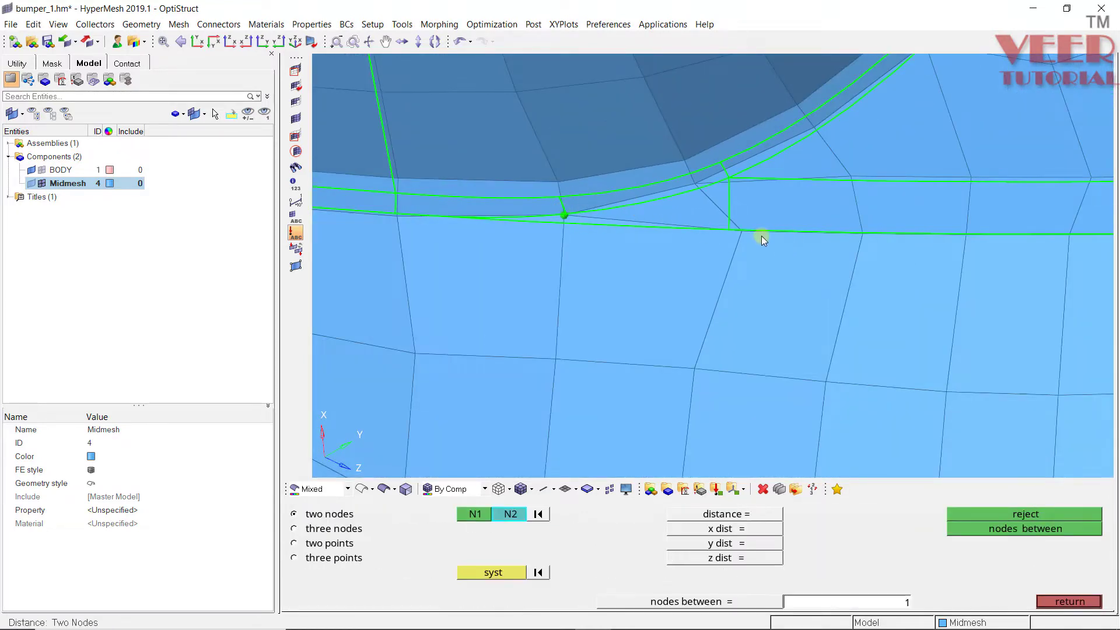
left_click(758, 235)
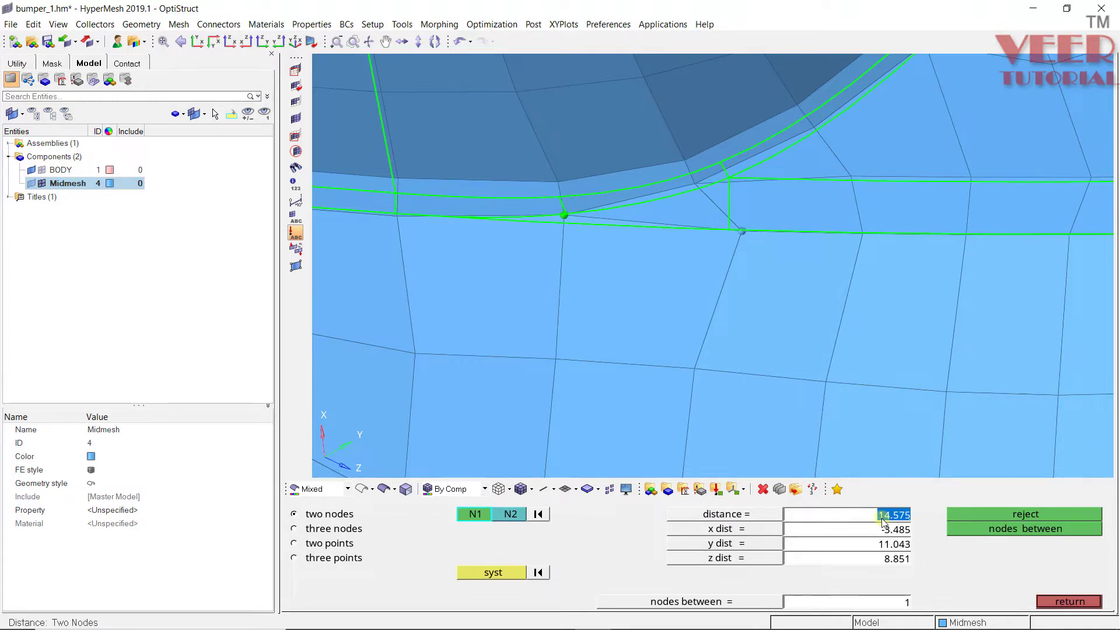
type("12")
key("Return")
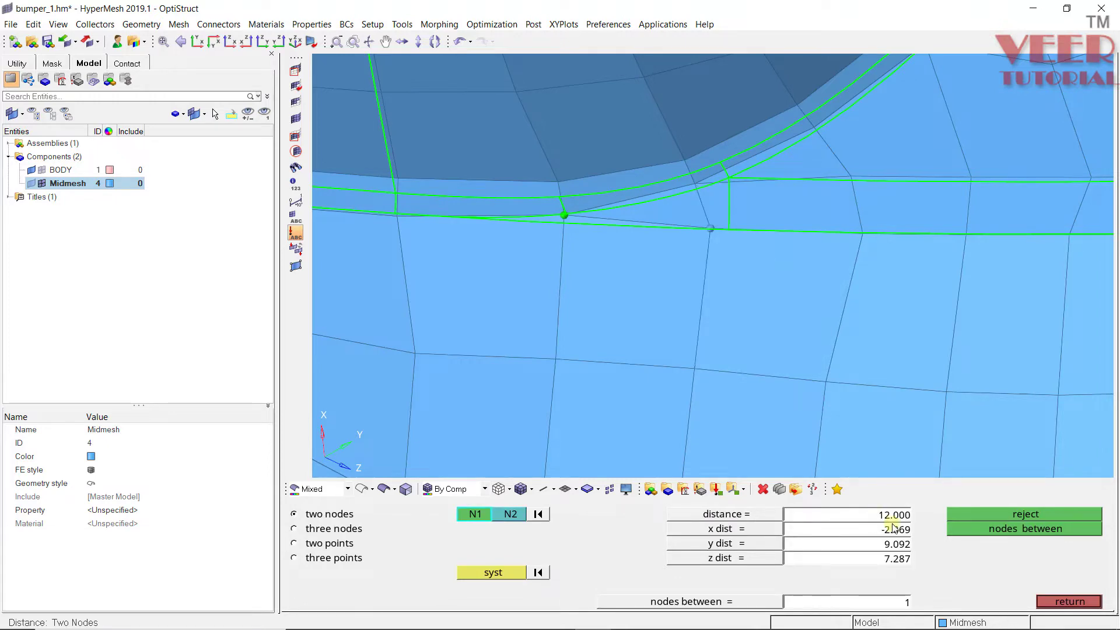
left_click(1052, 596)
Set both the feature angle and the vertex angle to 2.
scroll(657, 215, "down", 4)
scroll(672, 242, "up", 3, "ctrl")
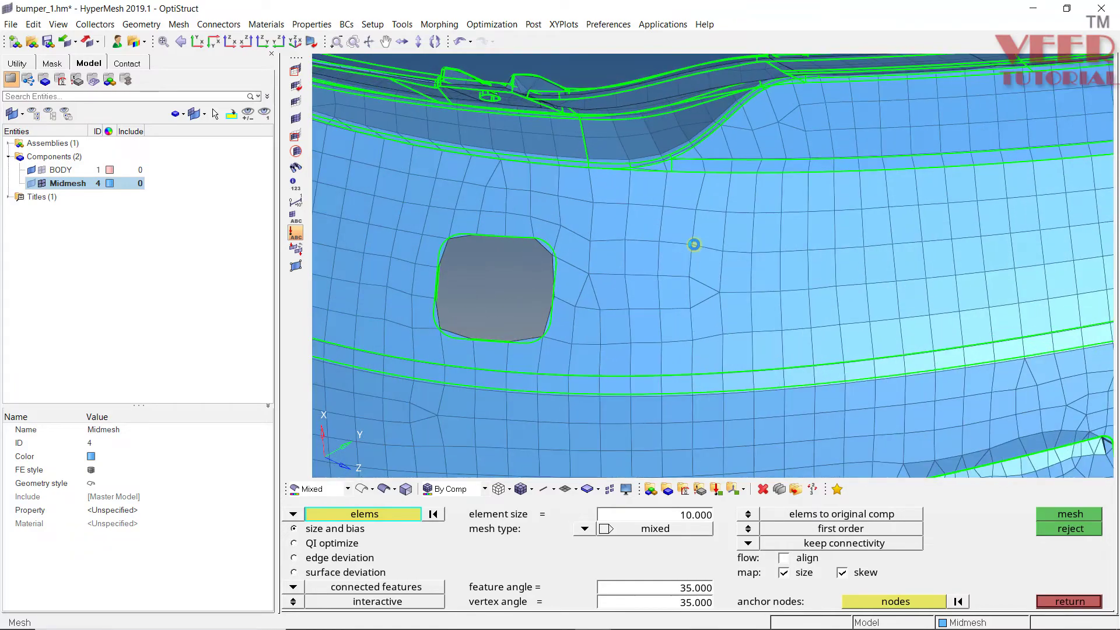
left_click_drag(692, 244, 687, 210, "ctrl")
scroll(624, 220, "down", 4)
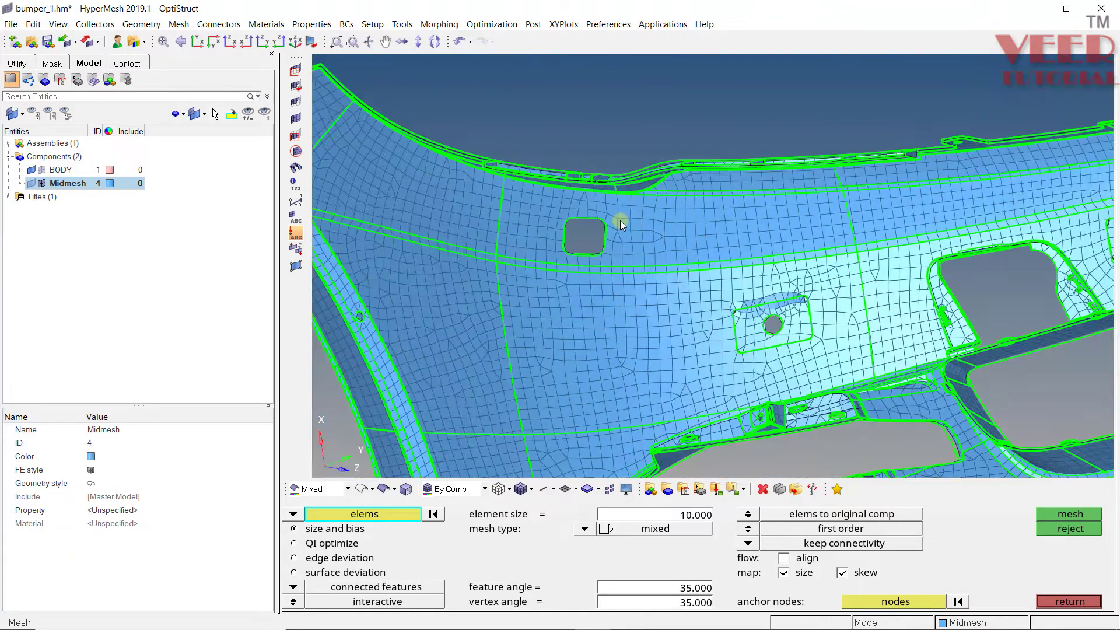
scroll(632, 271, "up", 3)
scroll(589, 351, "down", 4)
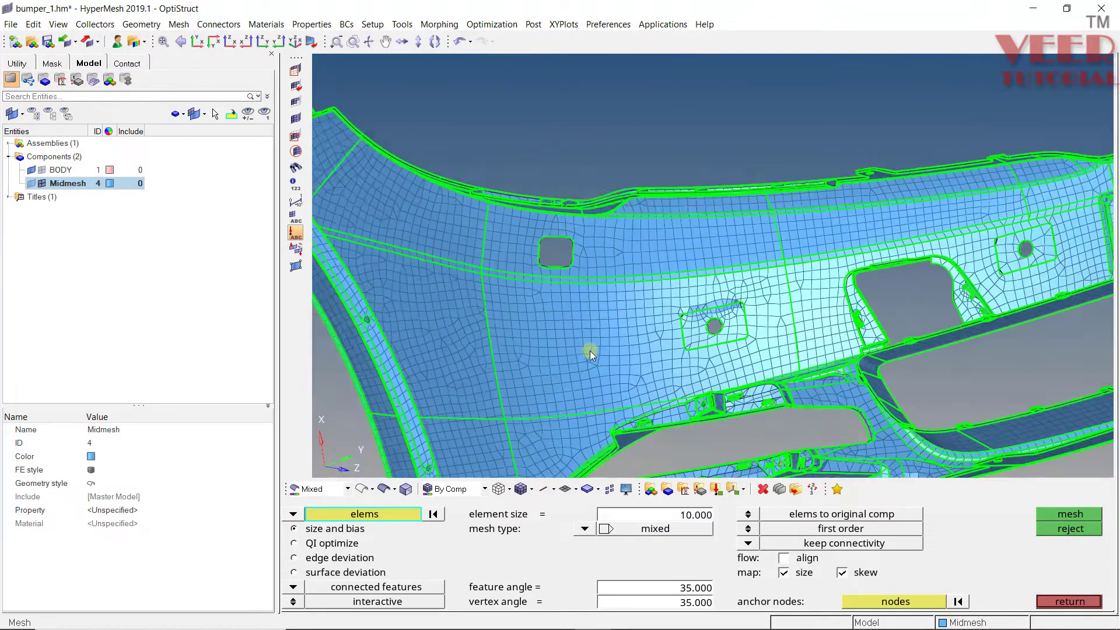
scroll(590, 358, "up", 5)
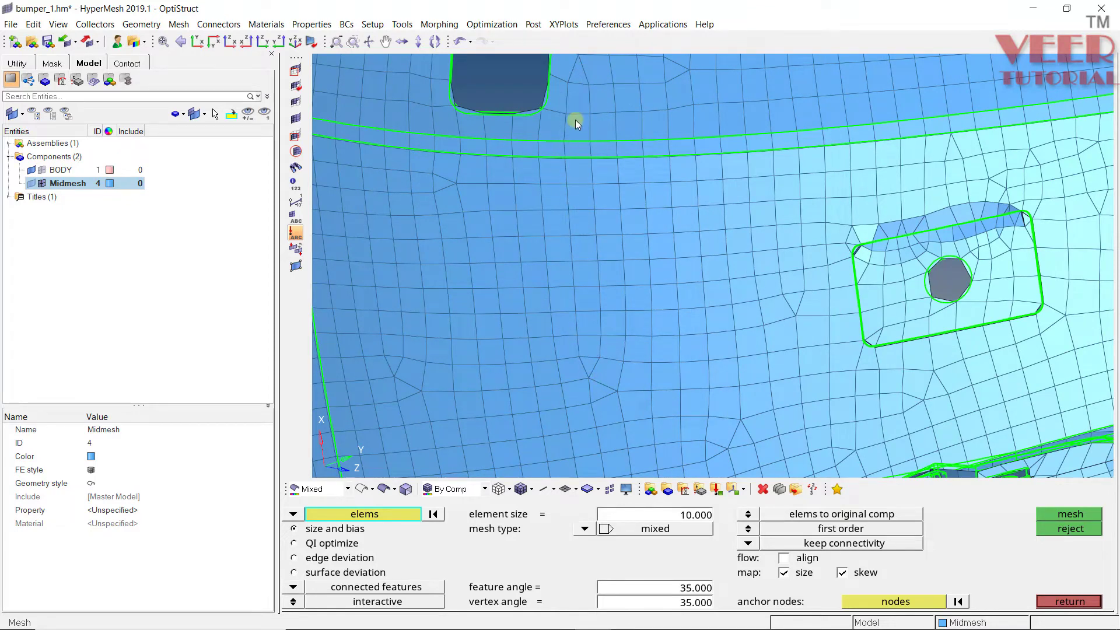
scroll(575, 120, "down", 1)
left_click(697, 587)
type("2")
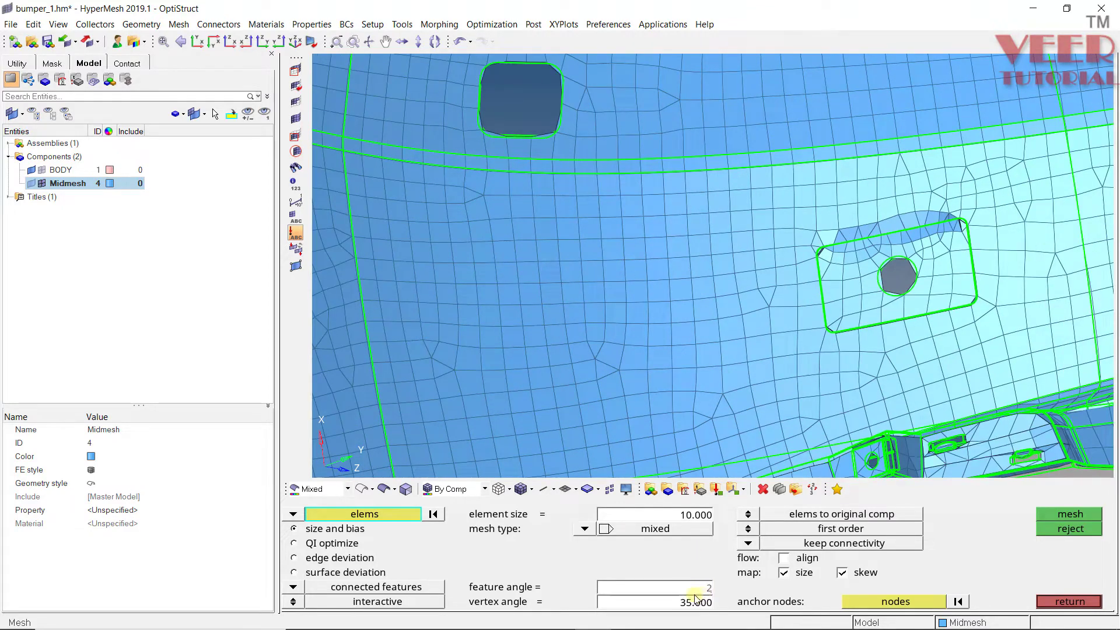
key("Return")
Remesh the vertical strip of elements from the square hole's edge down across the two feature lines with mixed size 10.
scroll(596, 87, "up", 1)
left_click_drag(611, 82, 561, 412, "shift")
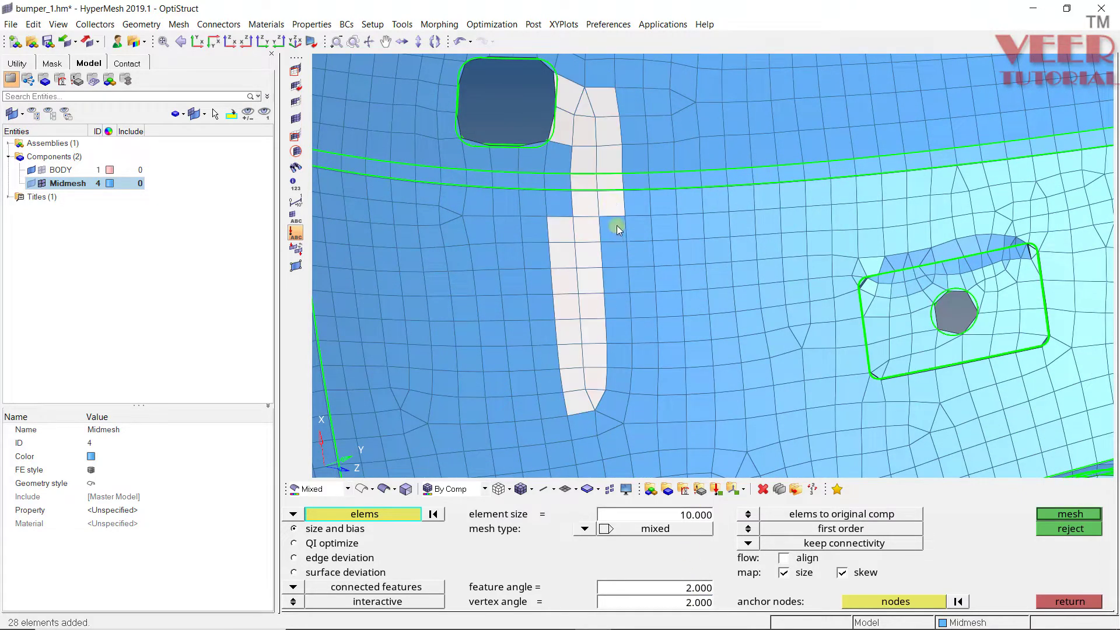
left_click(620, 353)
left_click(615, 304)
left_click_drag(610, 183, 573, 387, "shift")
left_click(620, 330)
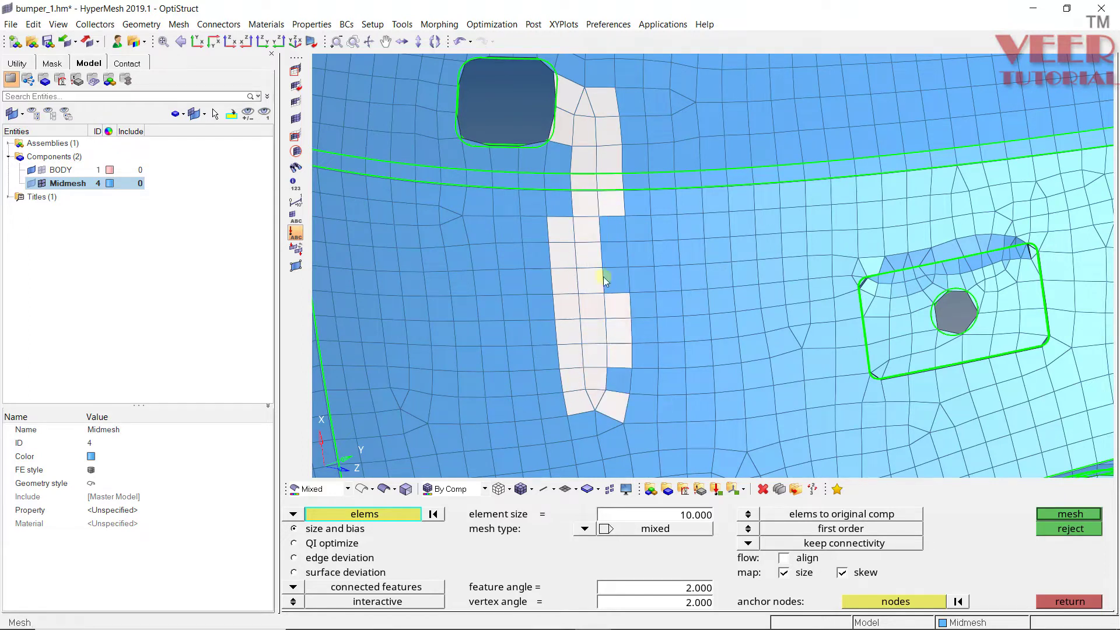
left_click(618, 379)
left_click(614, 255)
left_click(616, 279)
left_click(611, 231)
left_click_drag(591, 132, 548, 240, "shift")
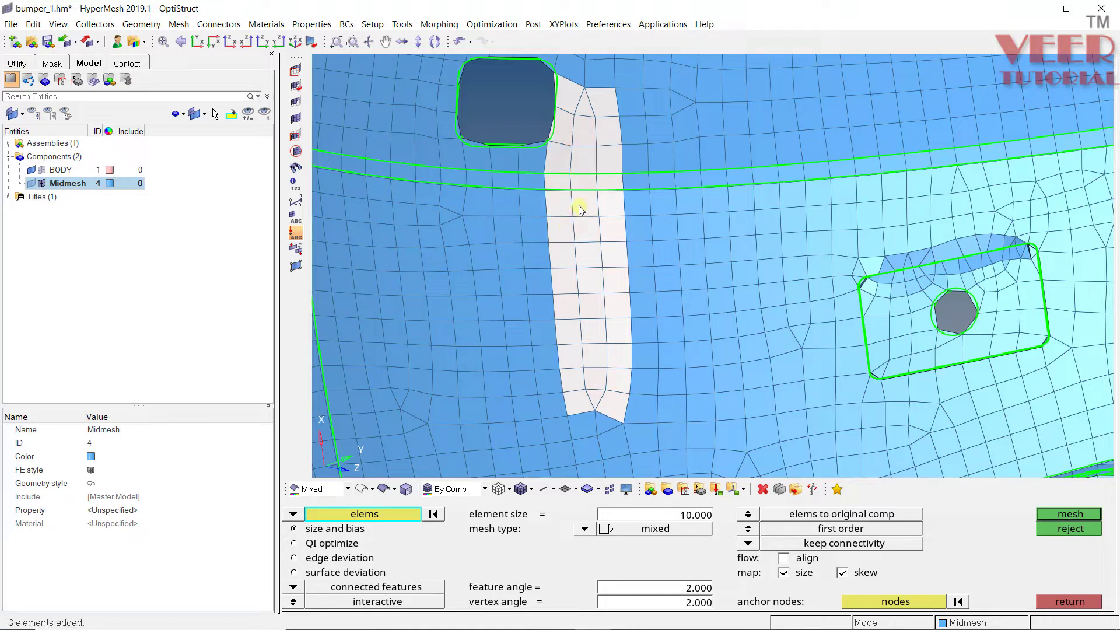
middle_click(580, 206)
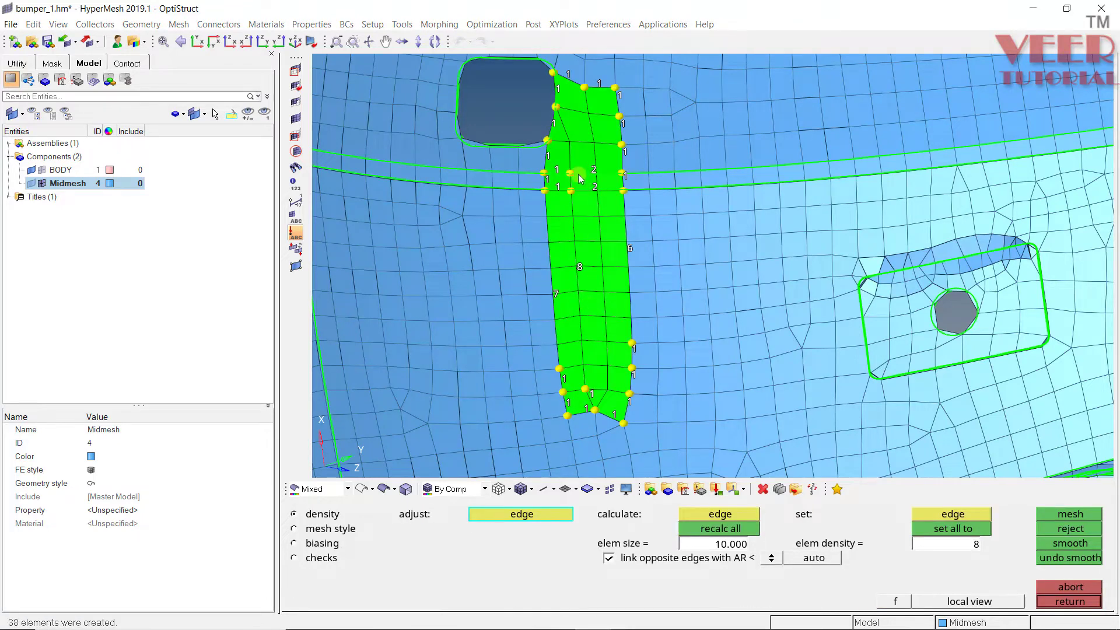
Reduce the density of the strip's two wider feature-line edges to 1 and accept the mesh.
scroll(579, 174, "up", 2)
right_click(614, 202)
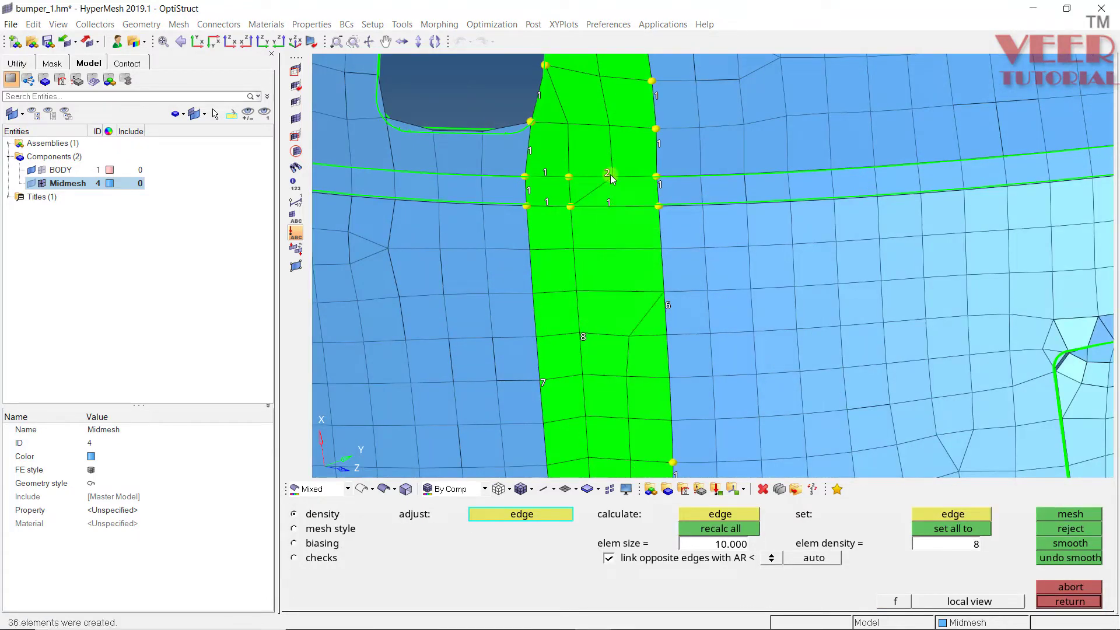
right_click(610, 174)
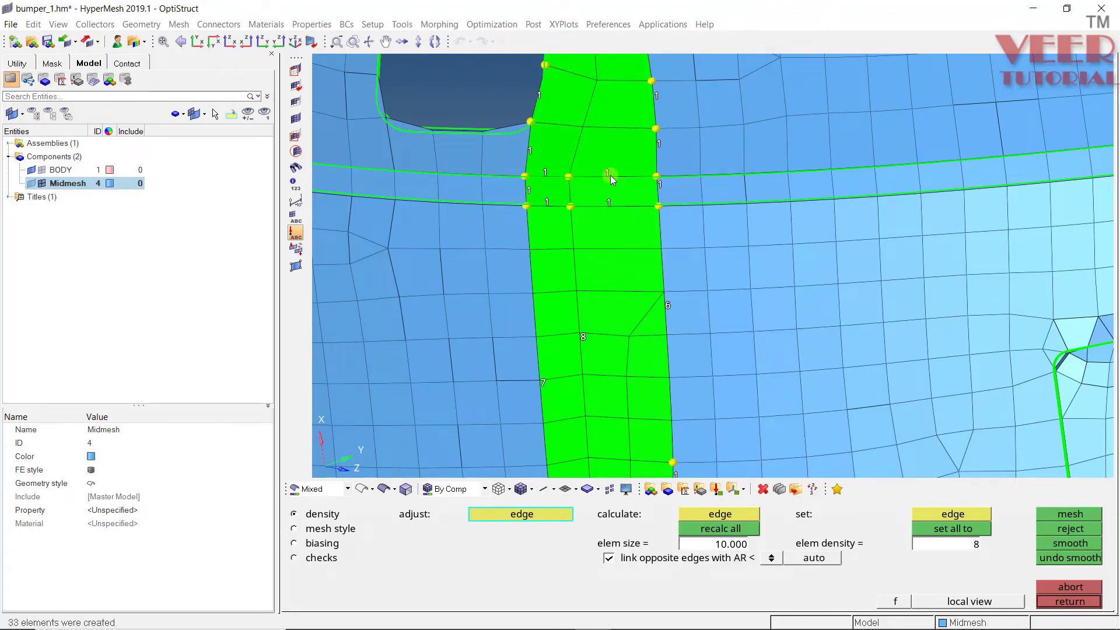
scroll(610, 178, "down", 2)
key("Escape")
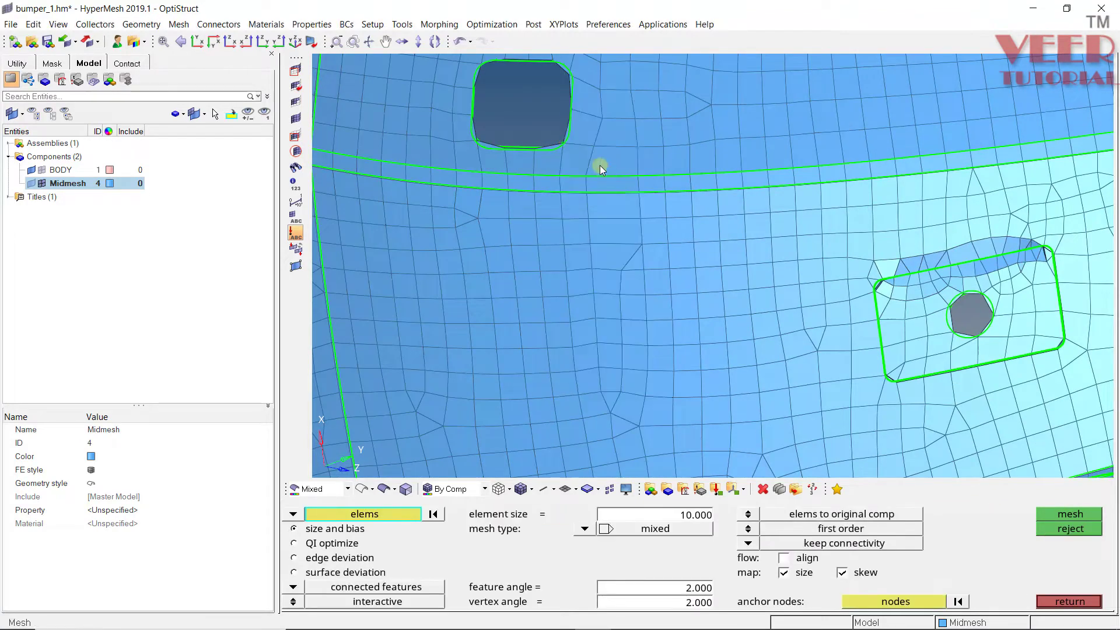
Remesh the block of elements directly below the lower feature line with mixed size 10 and feature and vertex angles of 35.
scroll(600, 168, "up", 2)
scroll(600, 170, "down", 3)
scroll(607, 292, "up", 2)
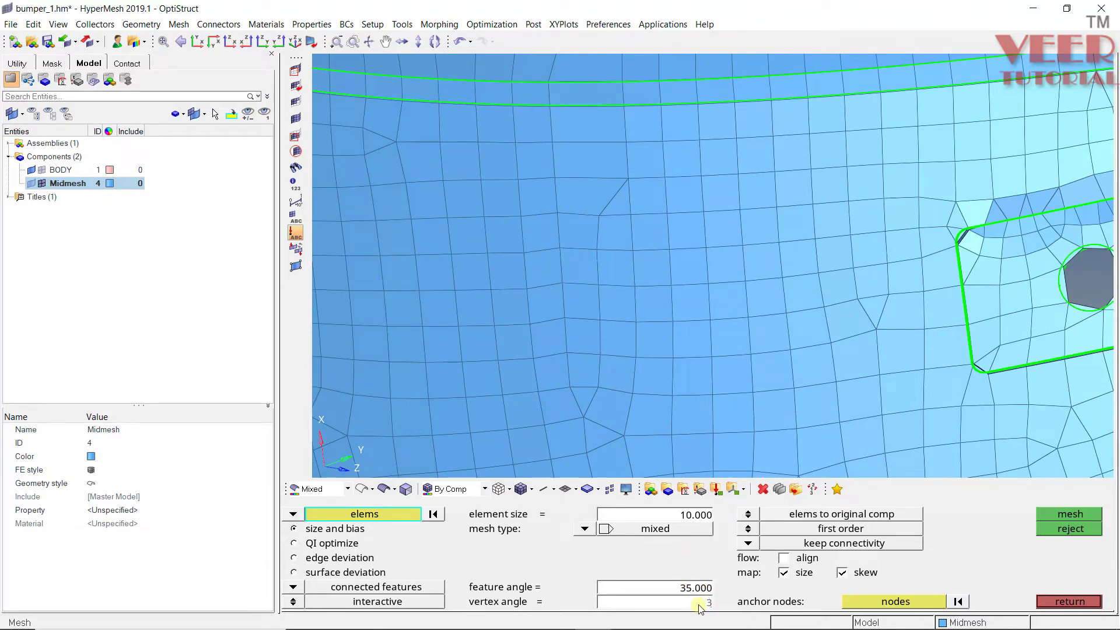
scroll(623, 248, "down", 1)
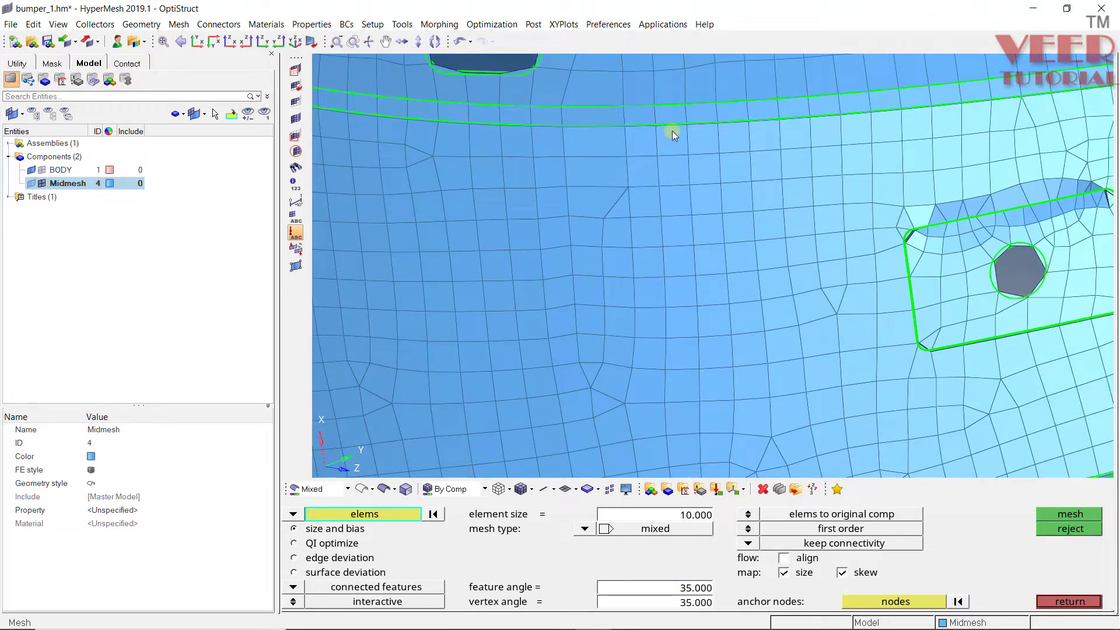
left_click_drag(672, 131, 527, 445, "shift")
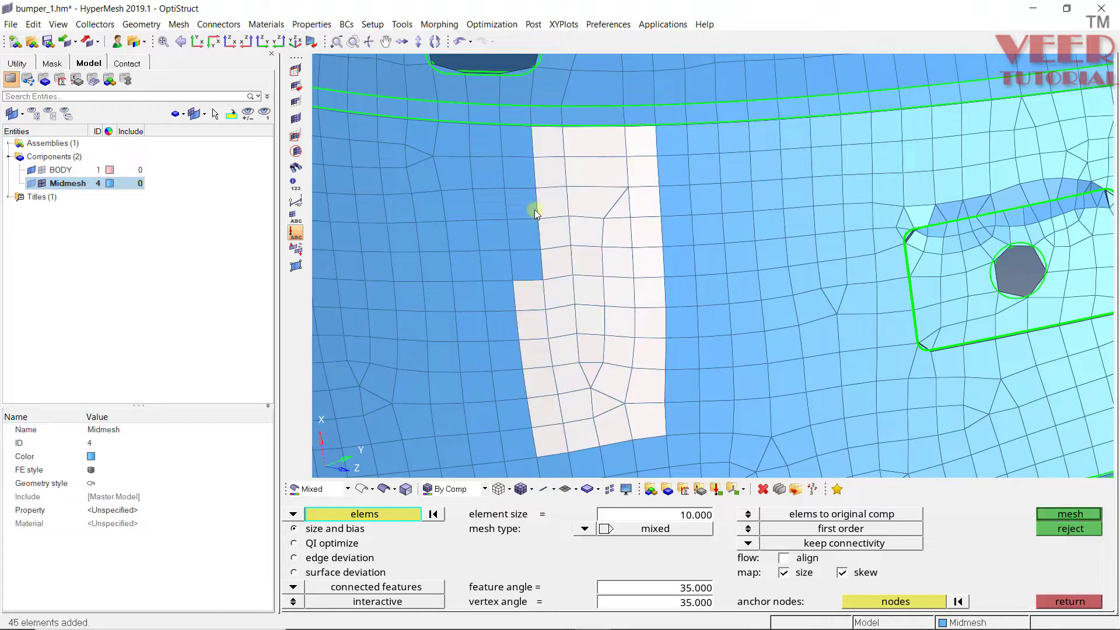
left_click_drag(544, 131, 544, 131, "shift")
left_click_drag(502, 306, 502, 305, "shift")
middle_click(617, 241)
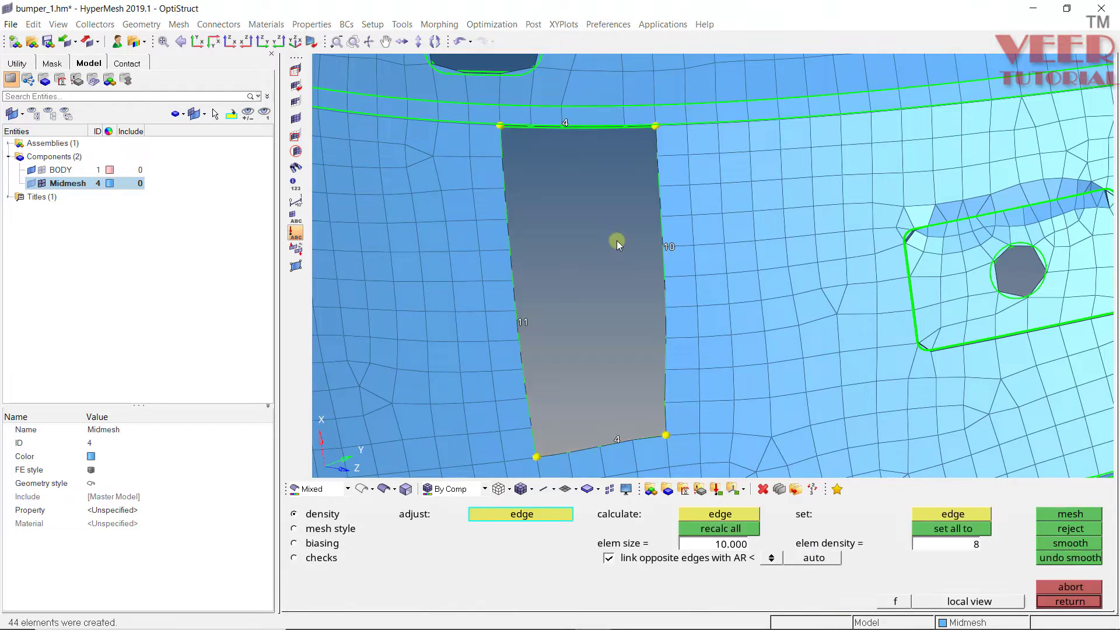
middle_click(617, 240)
middle_click(596, 165)
scroll(596, 165, "down", 3)
scroll(600, 160, "up", 8)
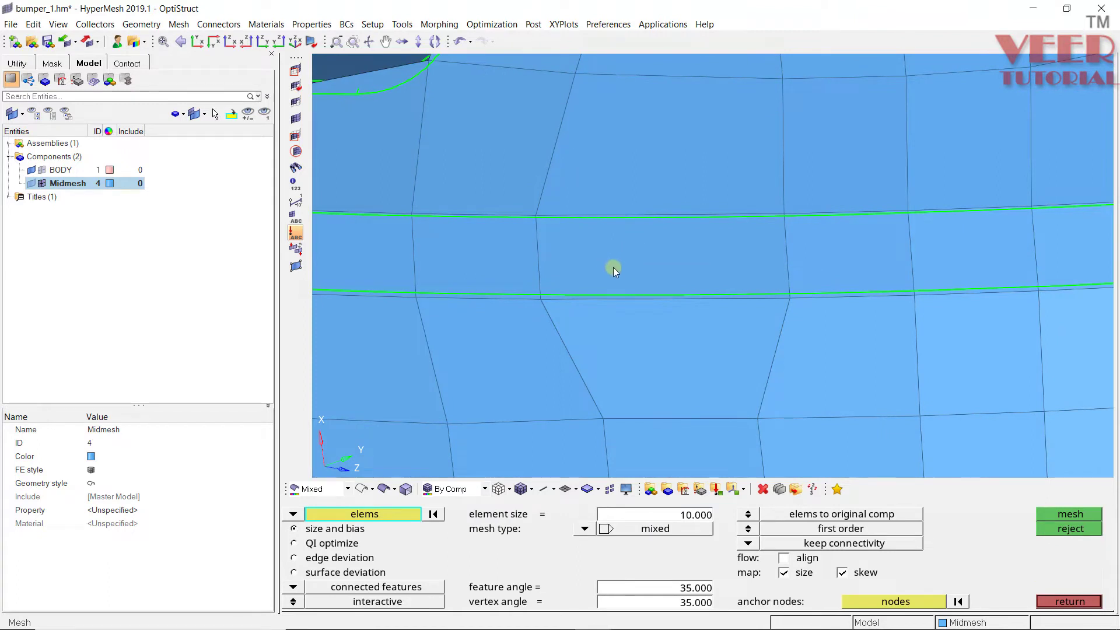
key("shift+F4")
left_click(793, 211)
left_click(480, 517)
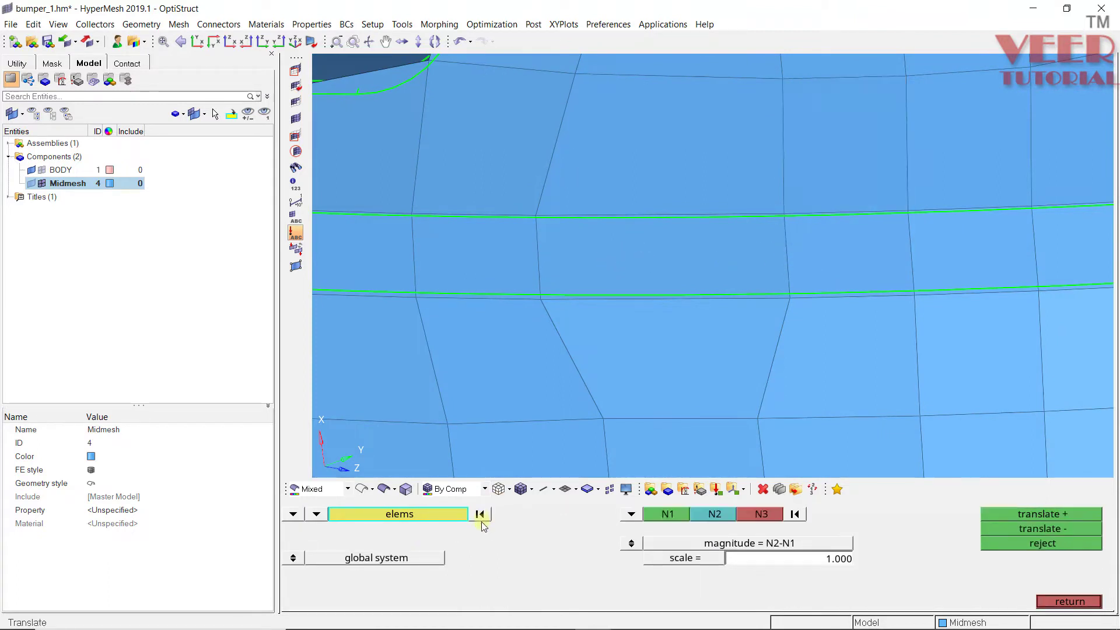
Set the distance between the two end nodes of the wide element edge on the first feature line below the square hole to 15.
key("F4")
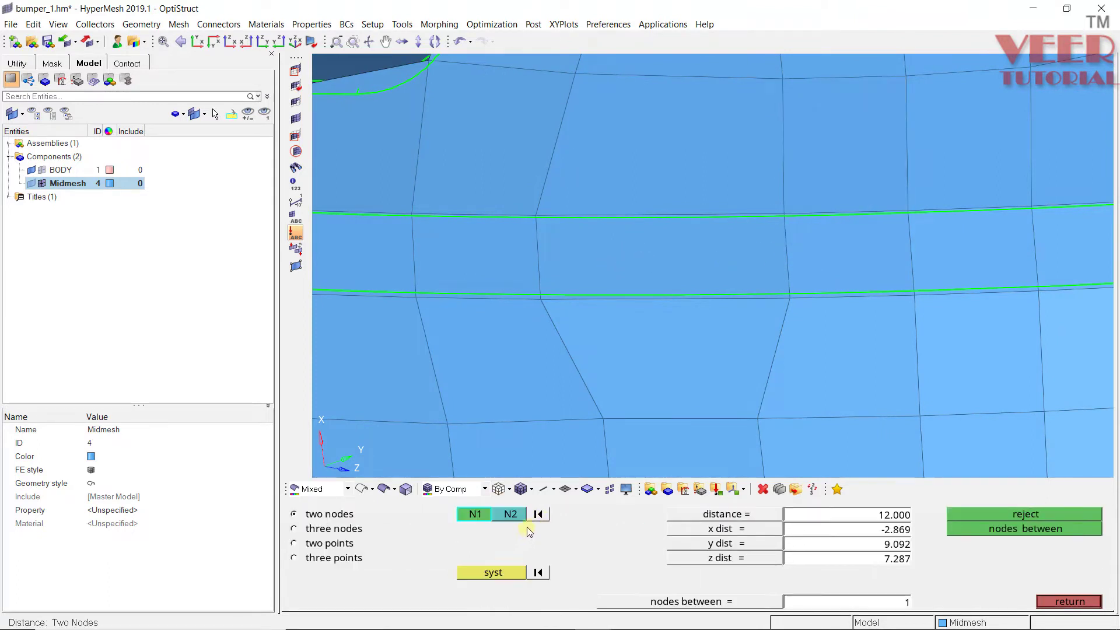
left_click(769, 224)
left_click(538, 214)
double_click(882, 520)
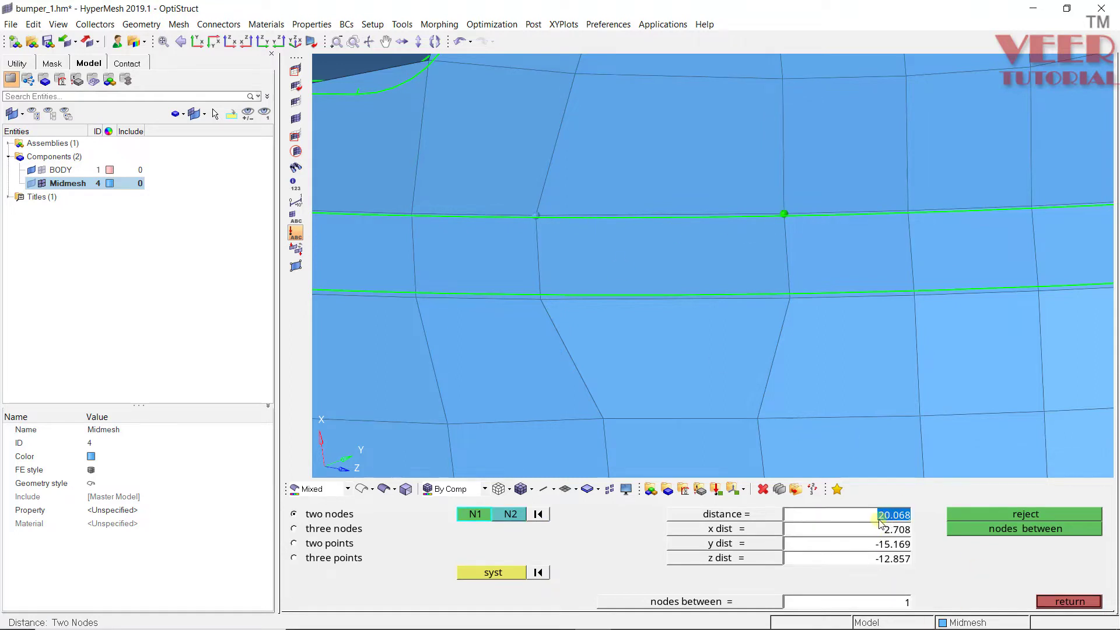
type("15")
key("Return")
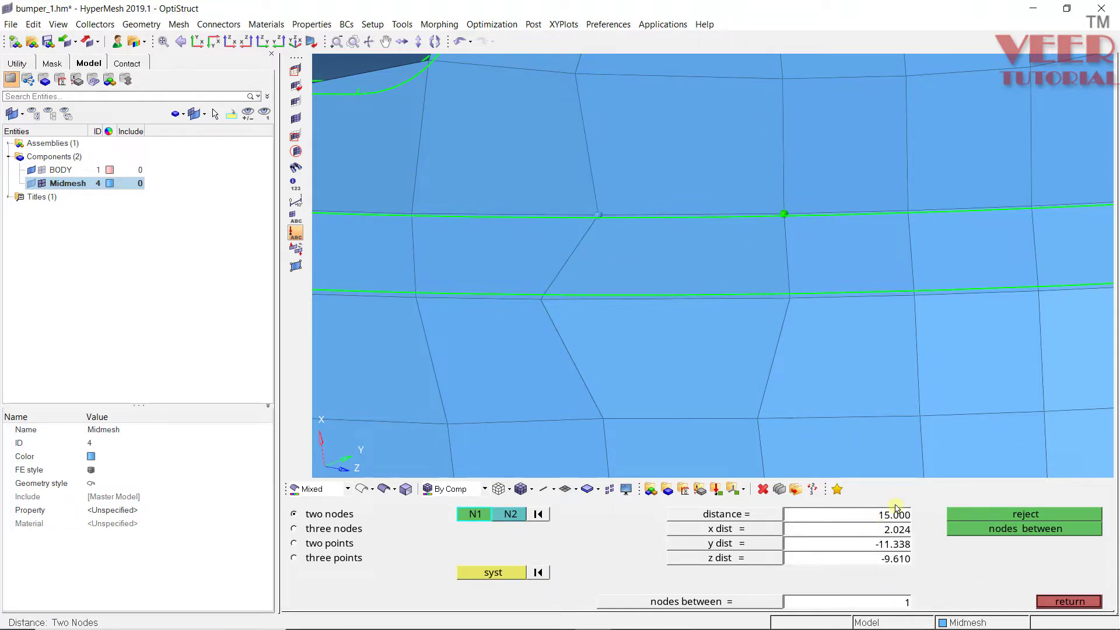
Set the distance between the two end nodes of the wide element edge on the lower feature line below the square hole to 15.
left_click(547, 515)
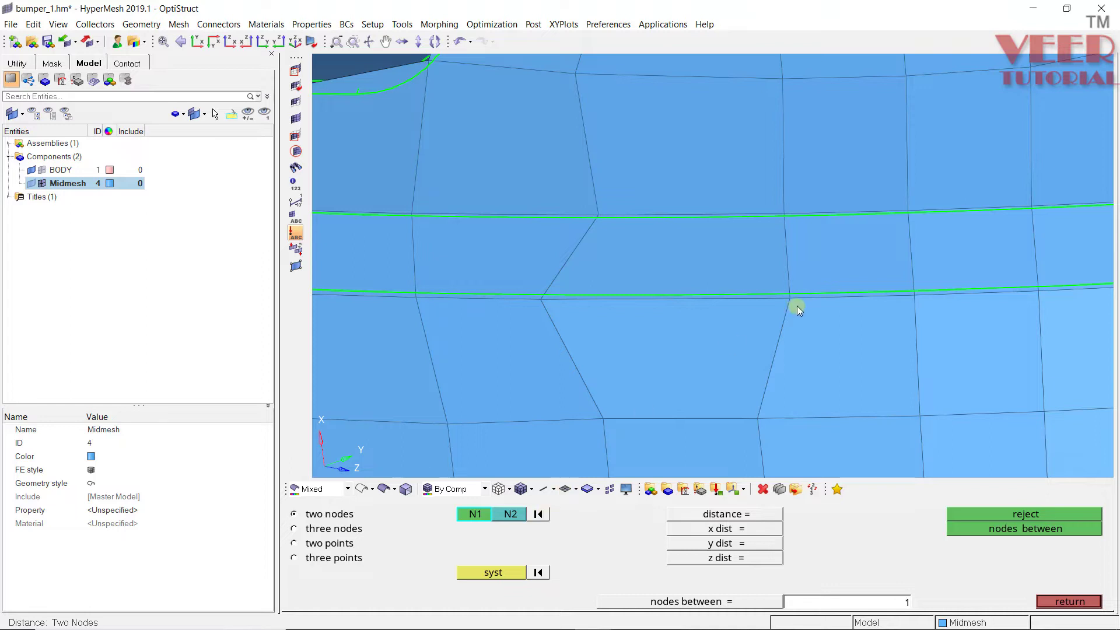
left_click(550, 306)
double_click(896, 515)
type("15")
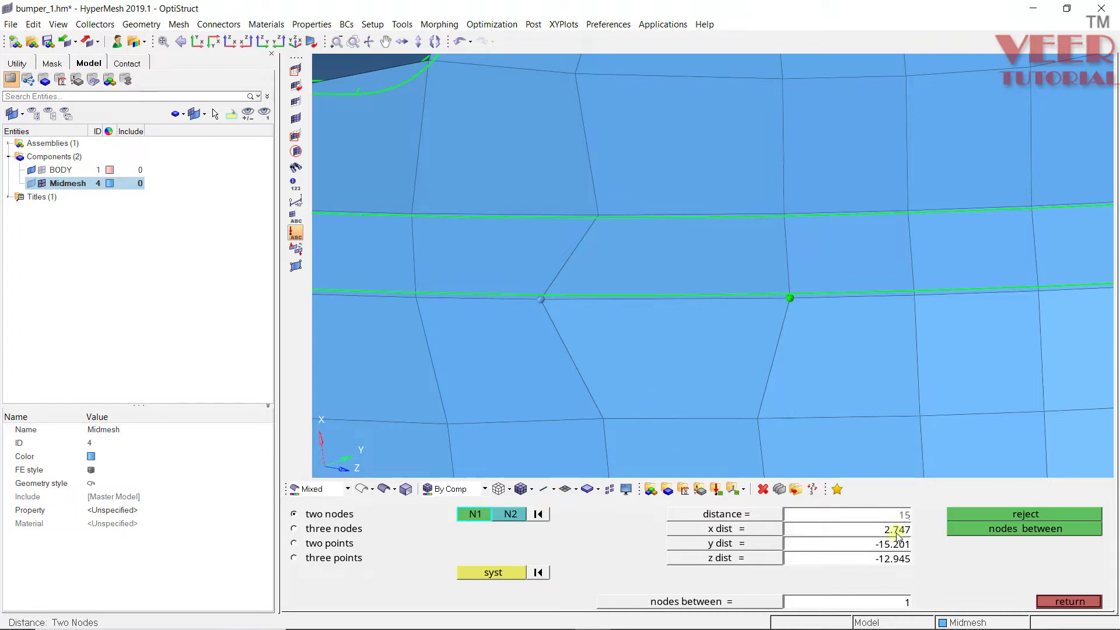
key("Return")
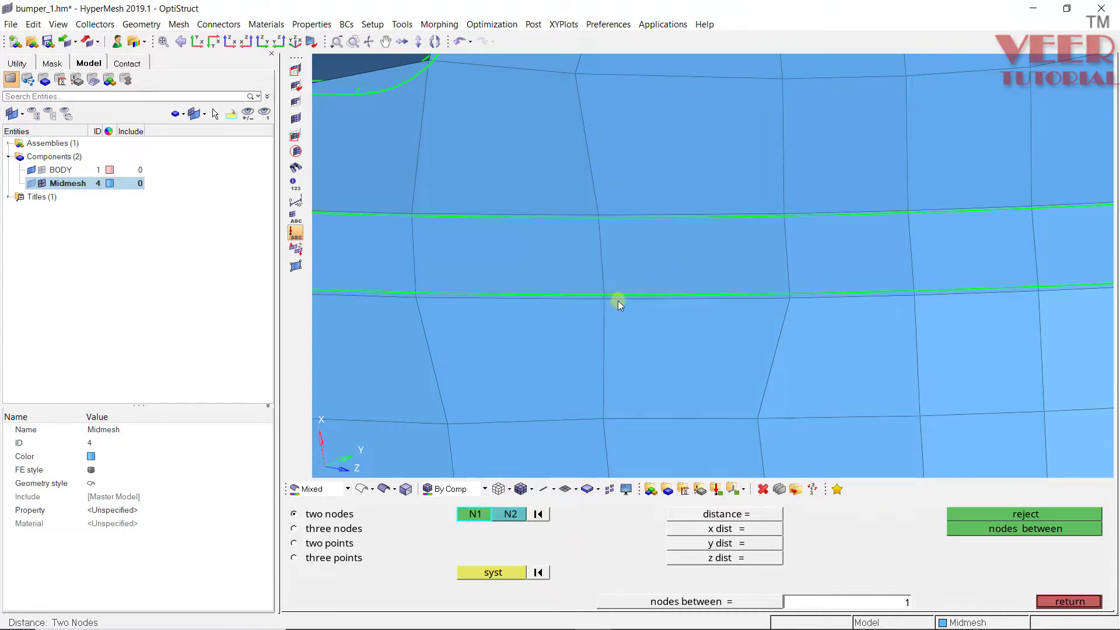
Set the distance across the same lower feature-line edge to 14, measuring from its adjusted node to the opposite end node.
left_click(605, 298)
left_click(790, 298)
double_click(883, 518)
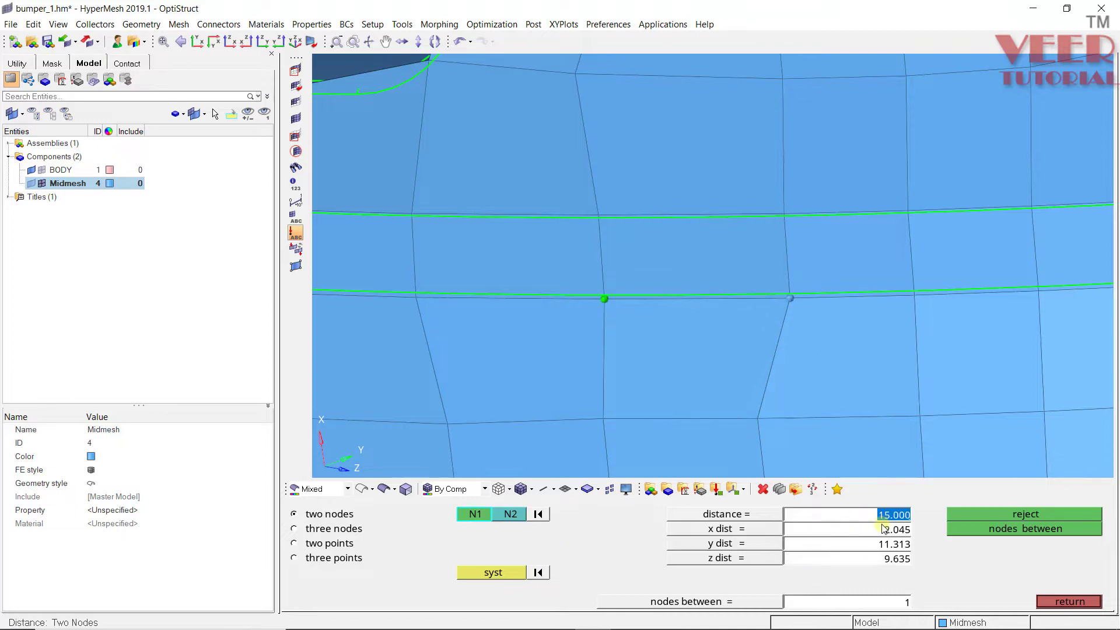
type("14")
key("Return")
left_click(1069, 601)
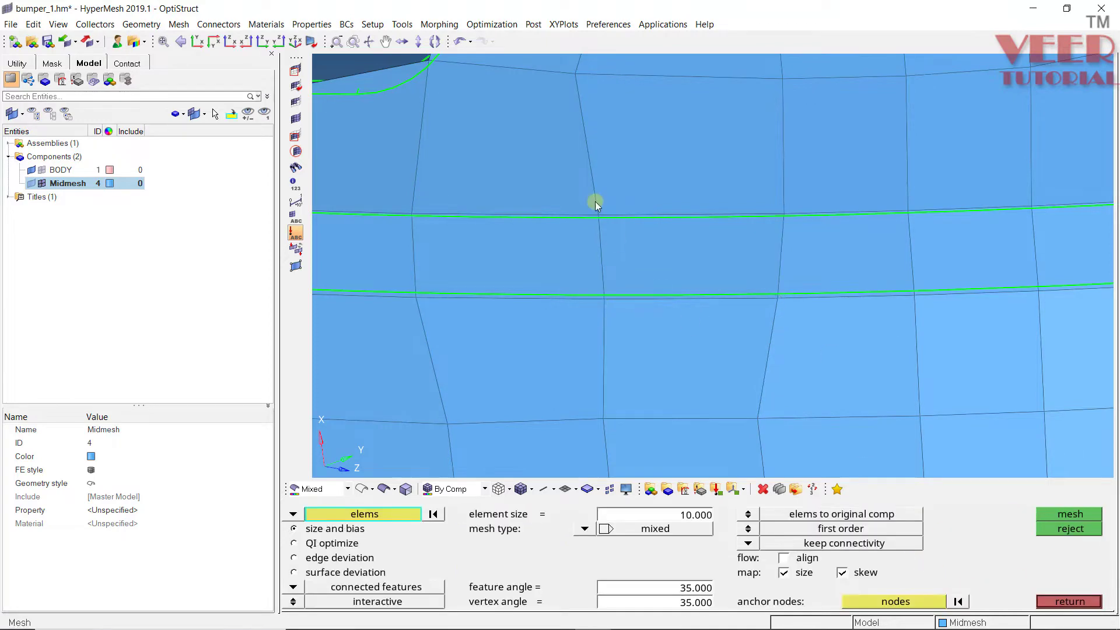
Remesh the block of elements between the square hole's side edge and the upper feature line with mixed size 10 and accept it.
scroll(589, 175, "down", 5)
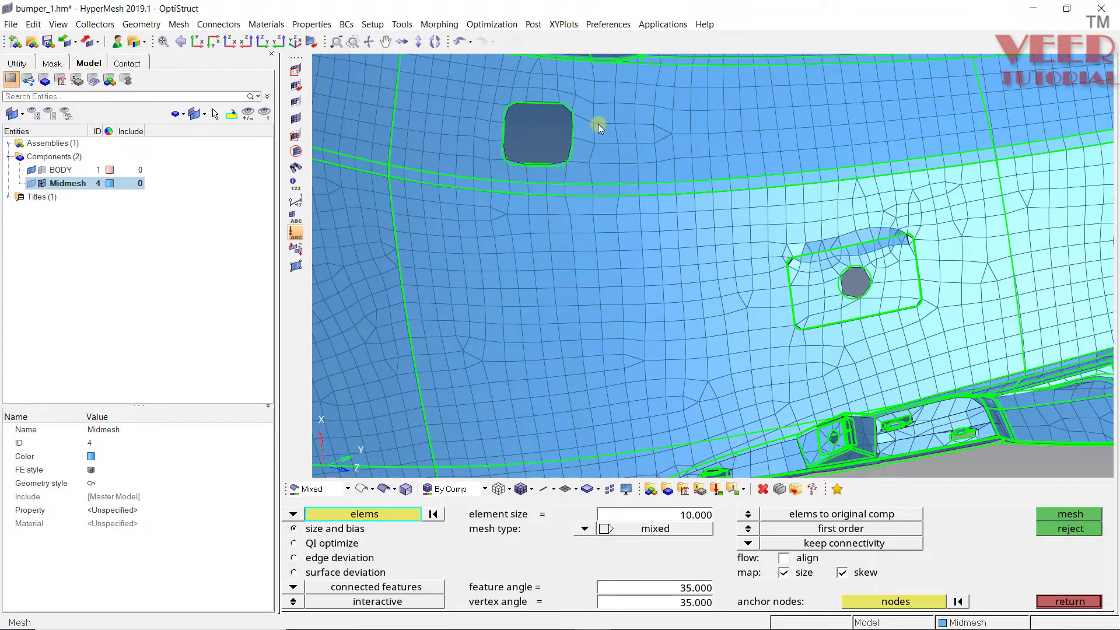
scroll(598, 125, "up", 3)
scroll(744, 379, "down", 4)
scroll(710, 296, "up", 4)
scroll(585, 134, "down", 2)
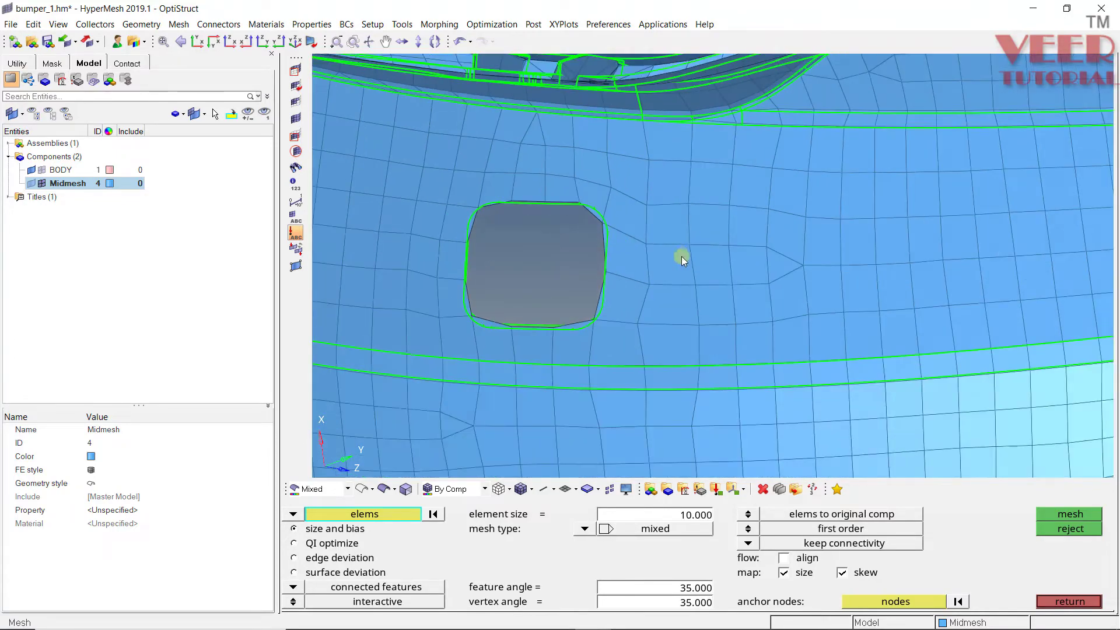
scroll(681, 256, "up", 2)
left_click_drag(788, 162, 556, 414, "shift")
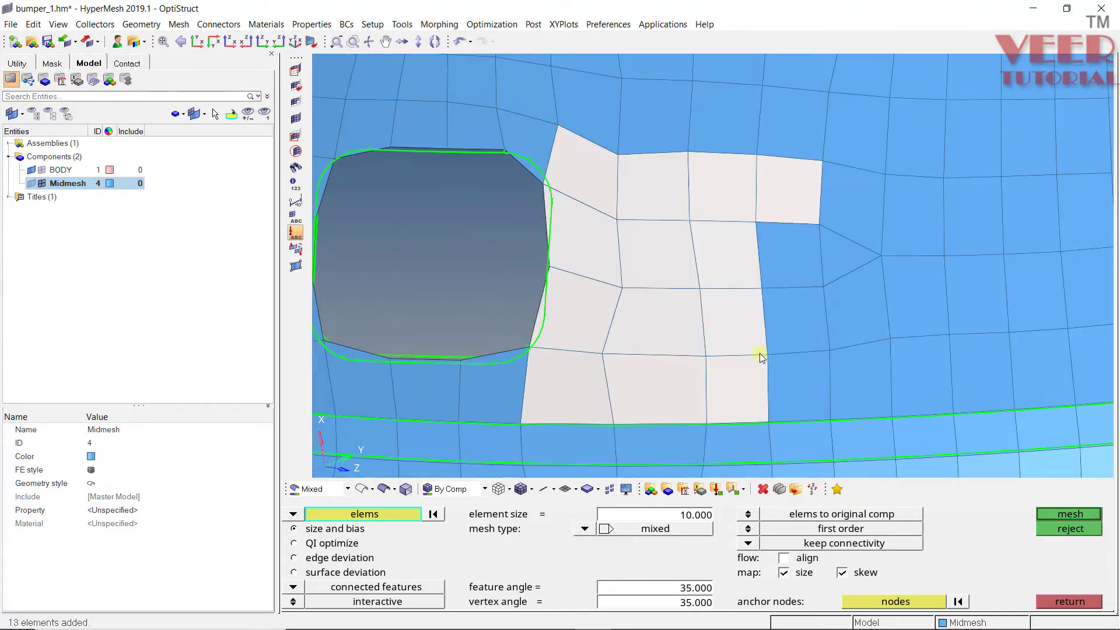
right_click(772, 248)
left_click(772, 249)
middle_click(773, 247)
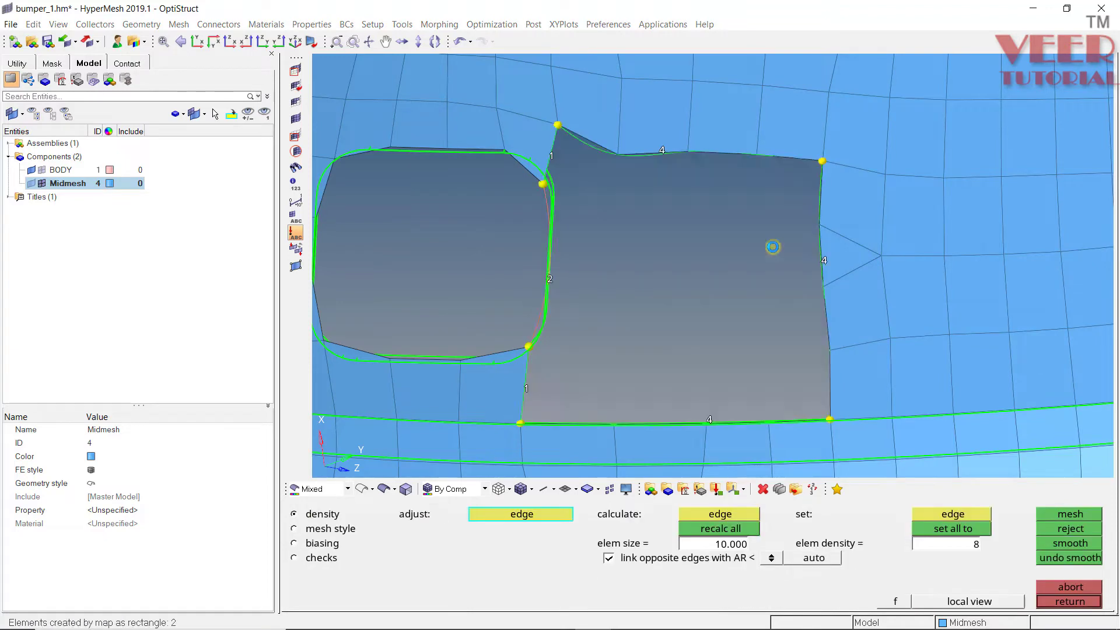
left_click(1056, 599)
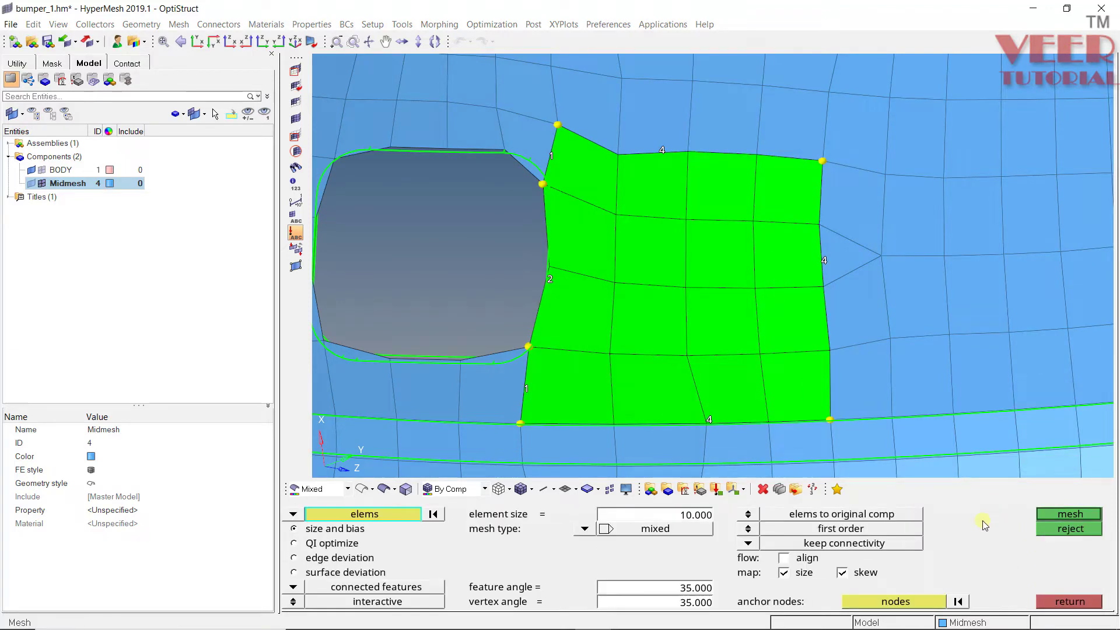
Examine the midmesh around the square hole, the rectangular recess and the brackets of the lower opening for poor elements.
scroll(604, 216, "down", 4)
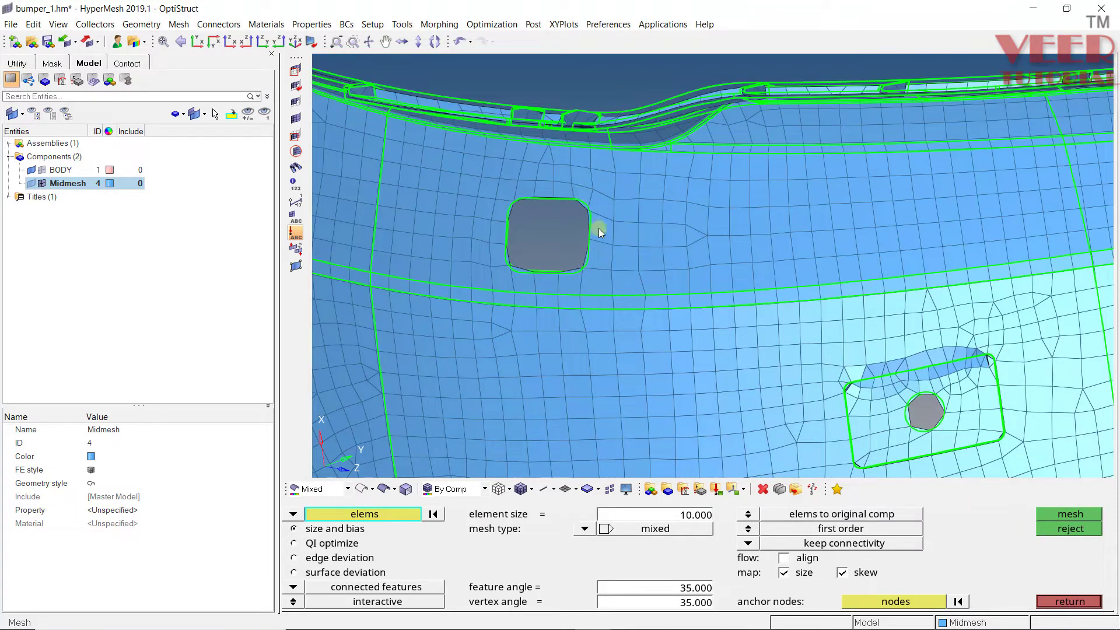
scroll(577, 193, "down", 4)
scroll(492, 280, "up", 6)
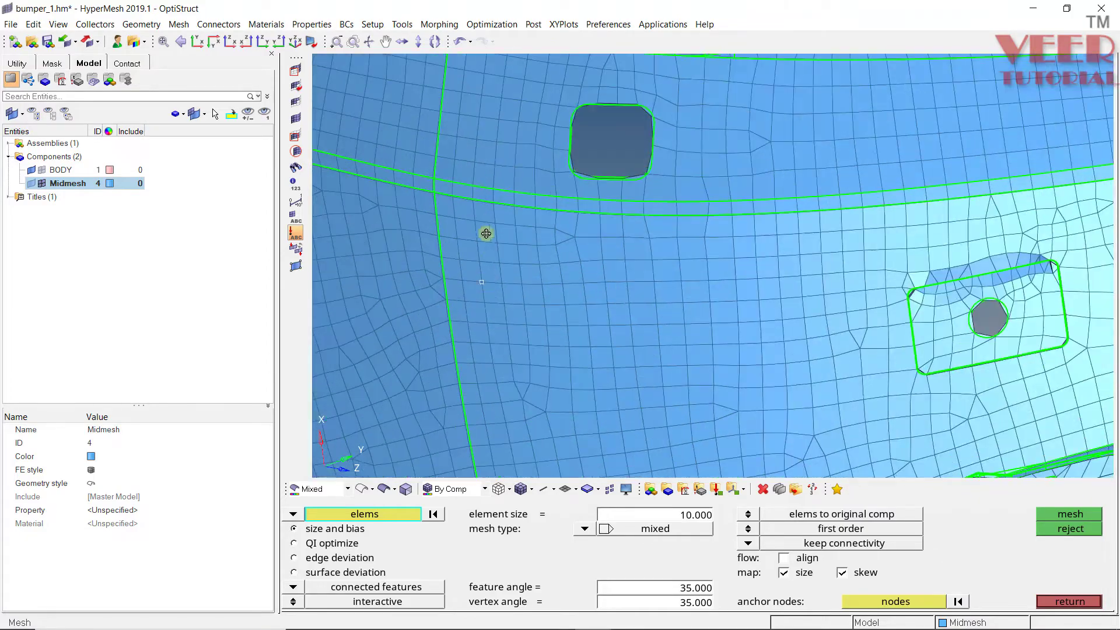
scroll(485, 233, "down", 8)
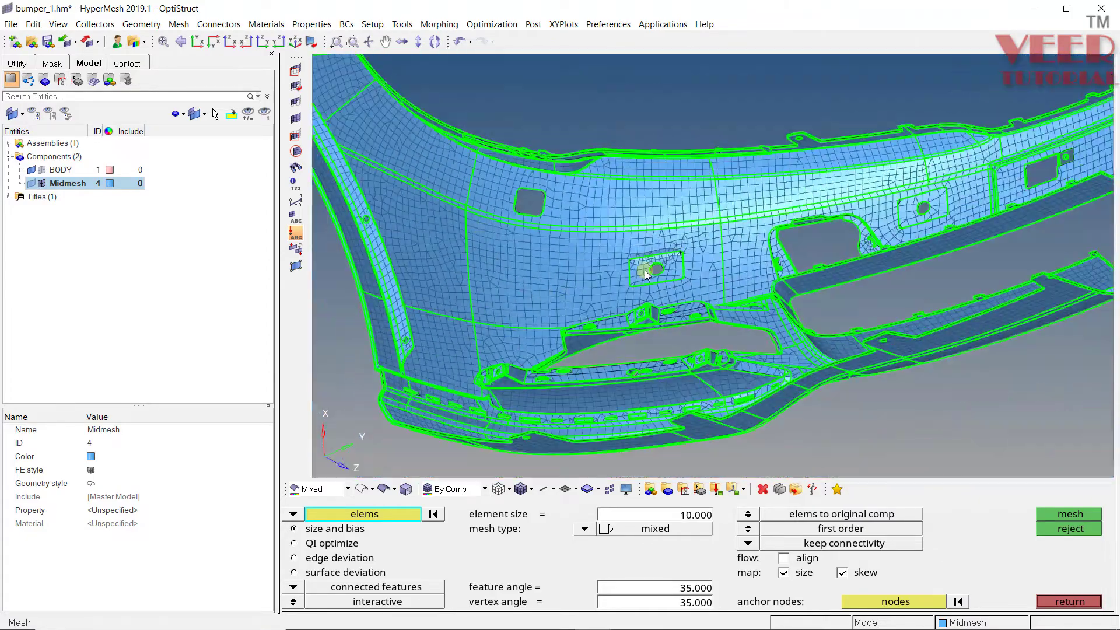
scroll(645, 271, "up", 5)
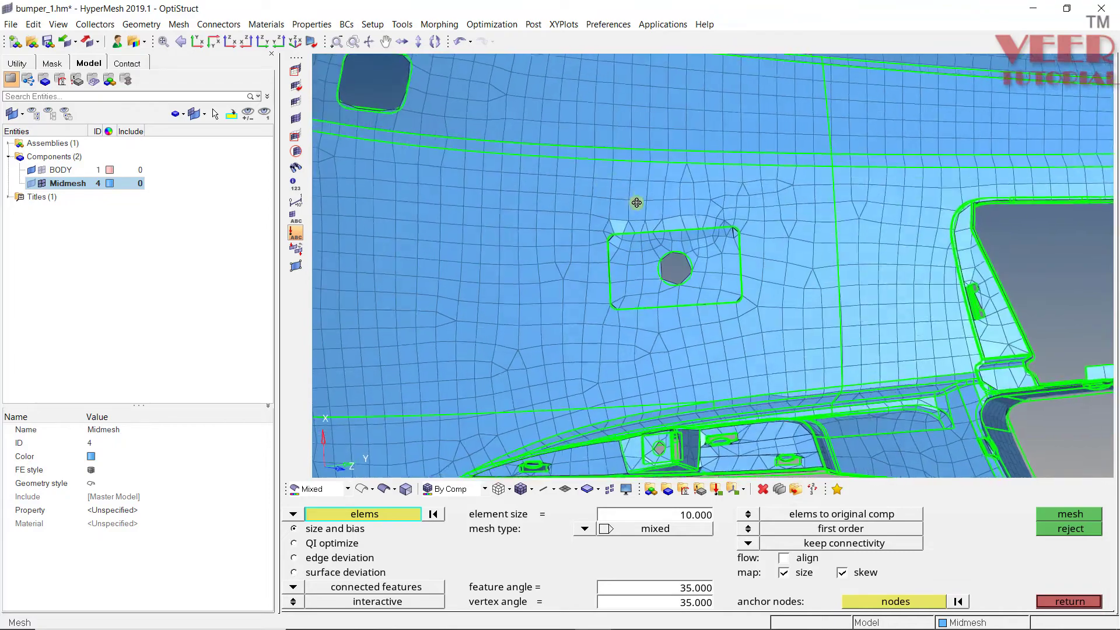
scroll(636, 202, "down", 6)
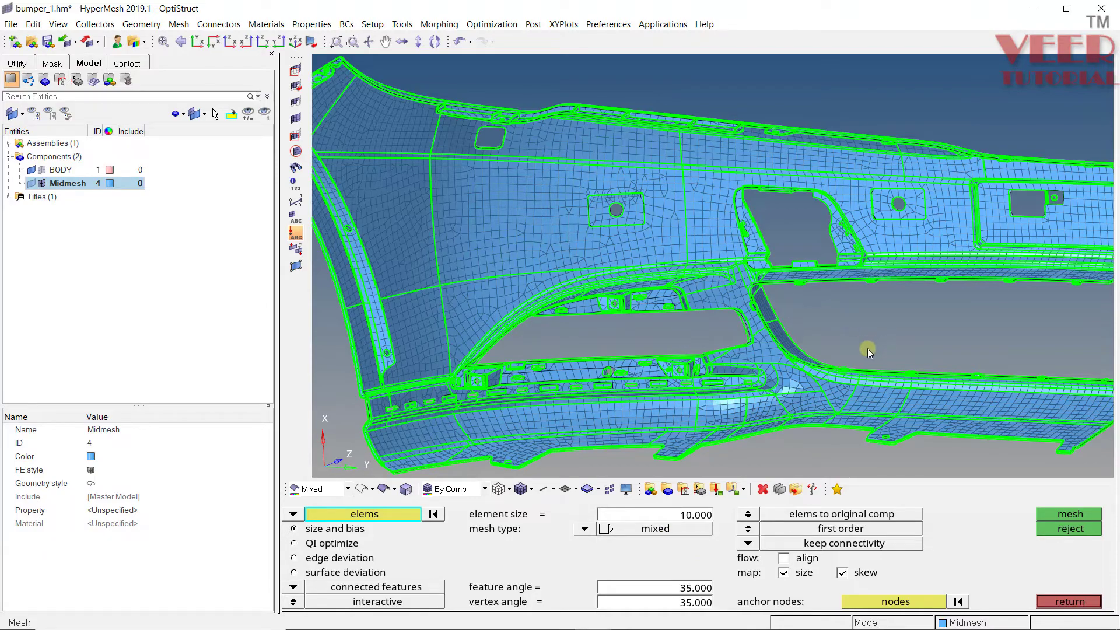
scroll(699, 399, "up", 6, "ctrl")
mouse_move(677, 345)
left_mouse_down("ctrl")
mouse_move(693, 387)
mouse_move(699, 315)
mouse_move(607, 305)
mouse_move(578, 456)
mouse_move(660, 330)
left_mouse_up("ctrl")
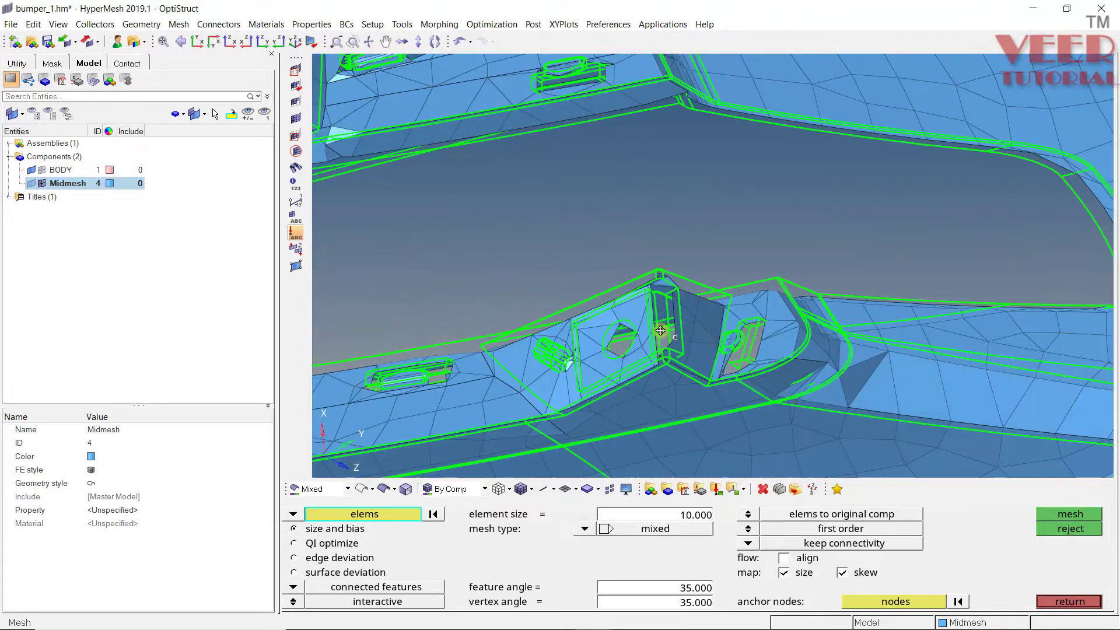
Display the shaded geometry and hide the Midmesh elements to examine the bracket at the lower opening's corner.
left_click(383, 490)
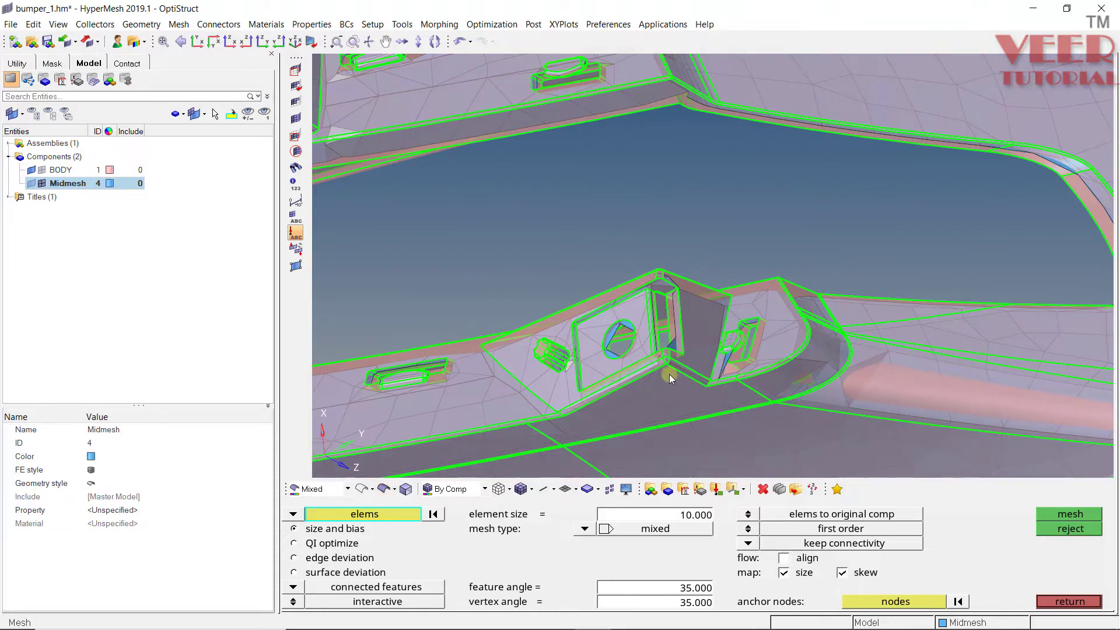
left_click(41, 183)
left_click_drag(675, 337, 627, 309, "ctrl")
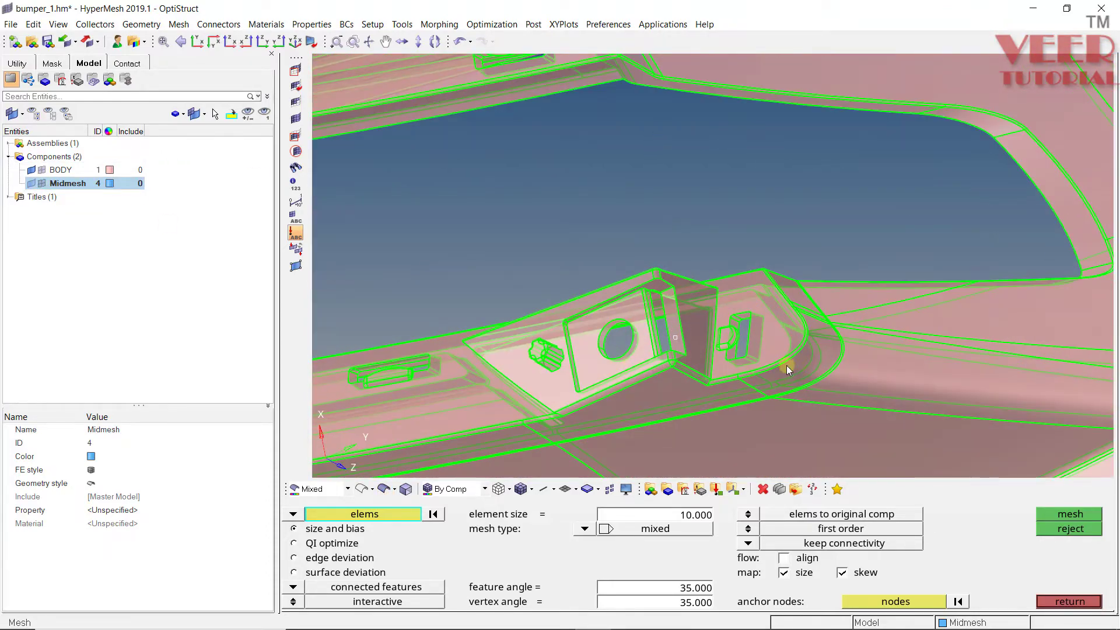
scroll(786, 365, "up", 3, "ctrl")
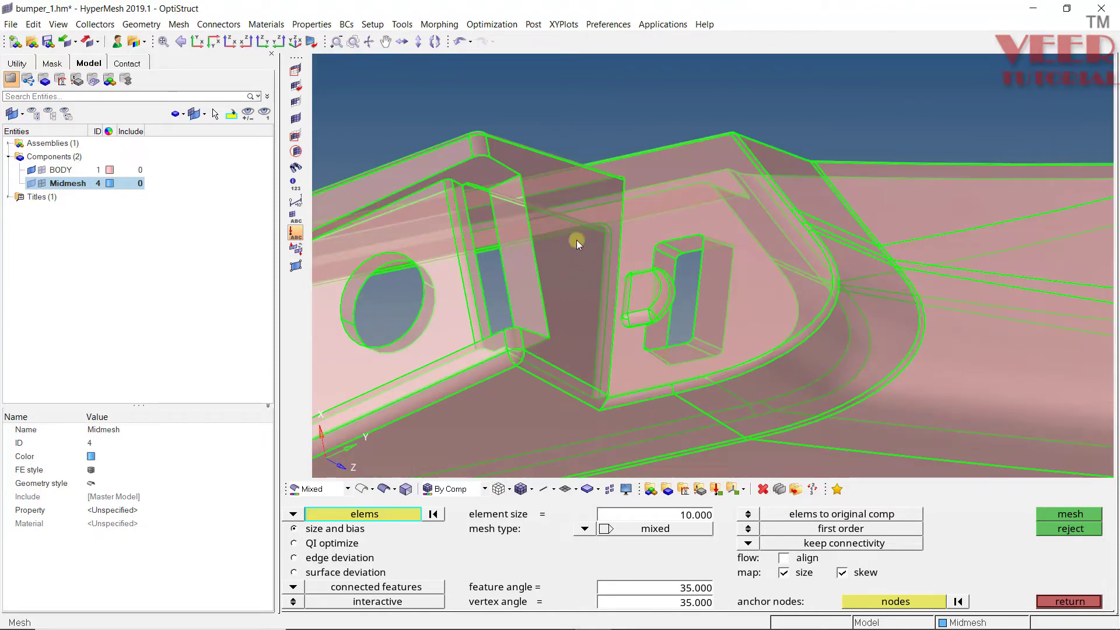
left_click_drag(536, 273, 548, 267, "ctrl")
left_click_drag(634, 221, 584, 227, "ctrl")
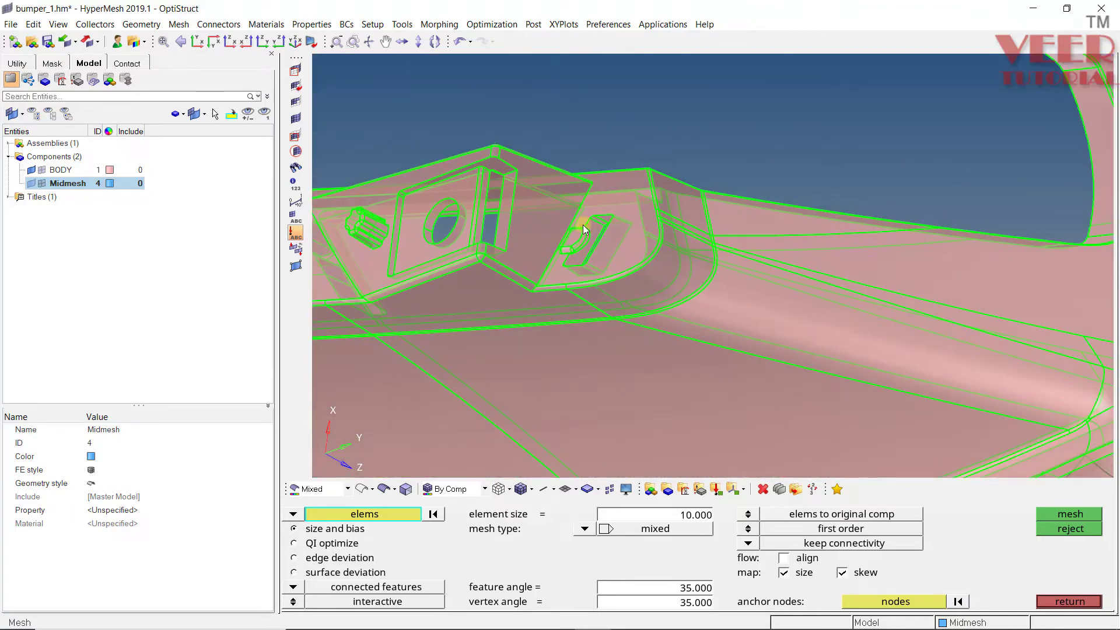
Show the Midmesh elements again and compare them with the shaded geometry around the bracket and its curved corner.
left_click(42, 183)
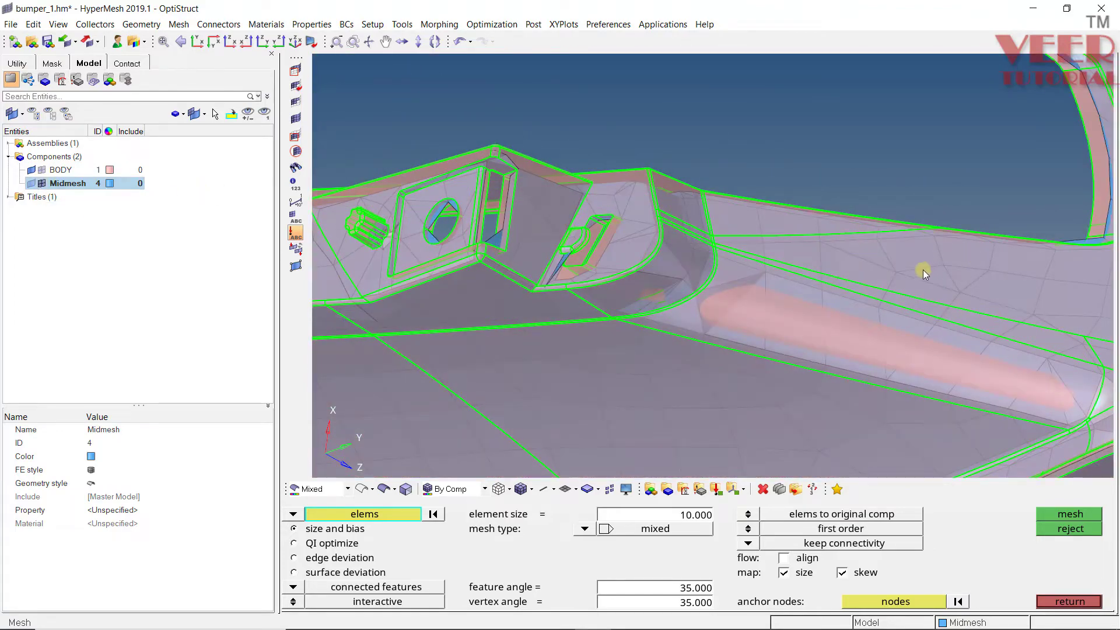
scroll(689, 243, "down", 5, "ctrl")
scroll(687, 260, "up", 5, "ctrl")
right_click_drag(687, 260, 592, 277, "ctrl")
scroll(592, 277, "down", 2, "ctrl")
scroll(825, 272, "down", 4, "ctrl")
scroll(541, 239, "up", 5, "ctrl")
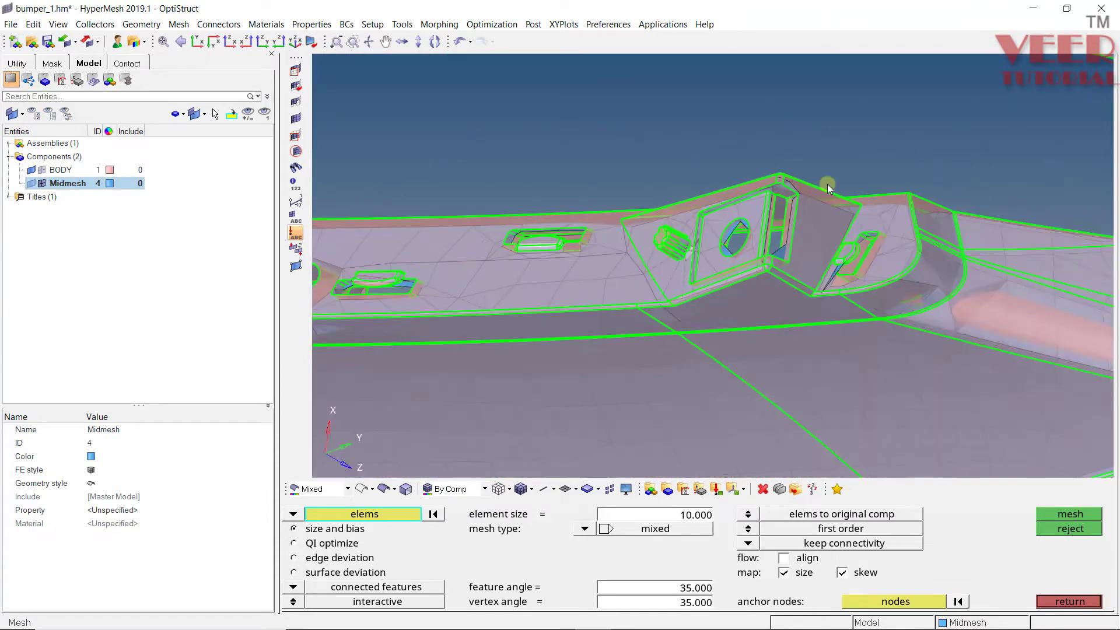
scroll(827, 183, "up", 4, "ctrl")
left_click_drag(827, 184, 839, 210, "ctrl")
scroll(663, 202, "down", 5, "ctrl")
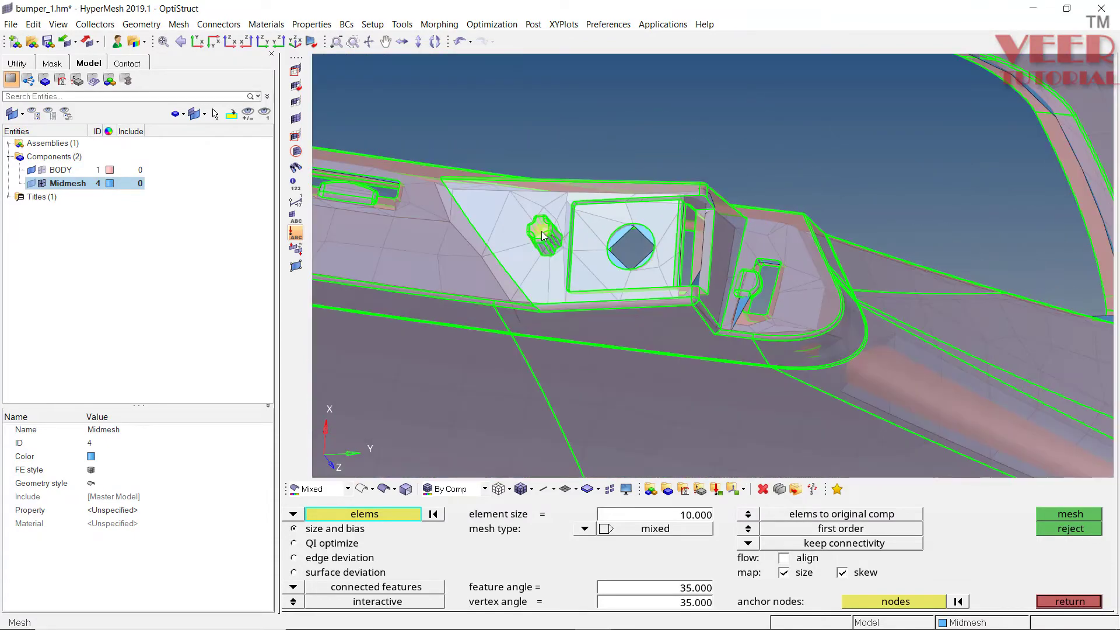
scroll(541, 231, "up", 5, "ctrl")
scroll(559, 231, "down", 4)
scroll(925, 312, "up", 4)
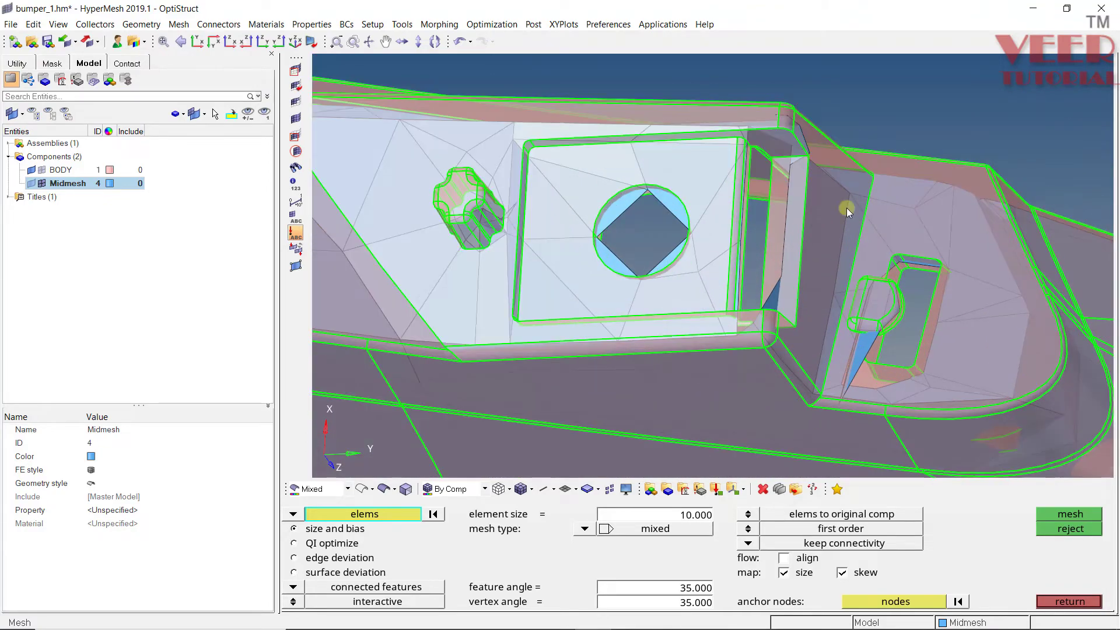
left_click_drag(846, 207, 557, 362, "ctrl")
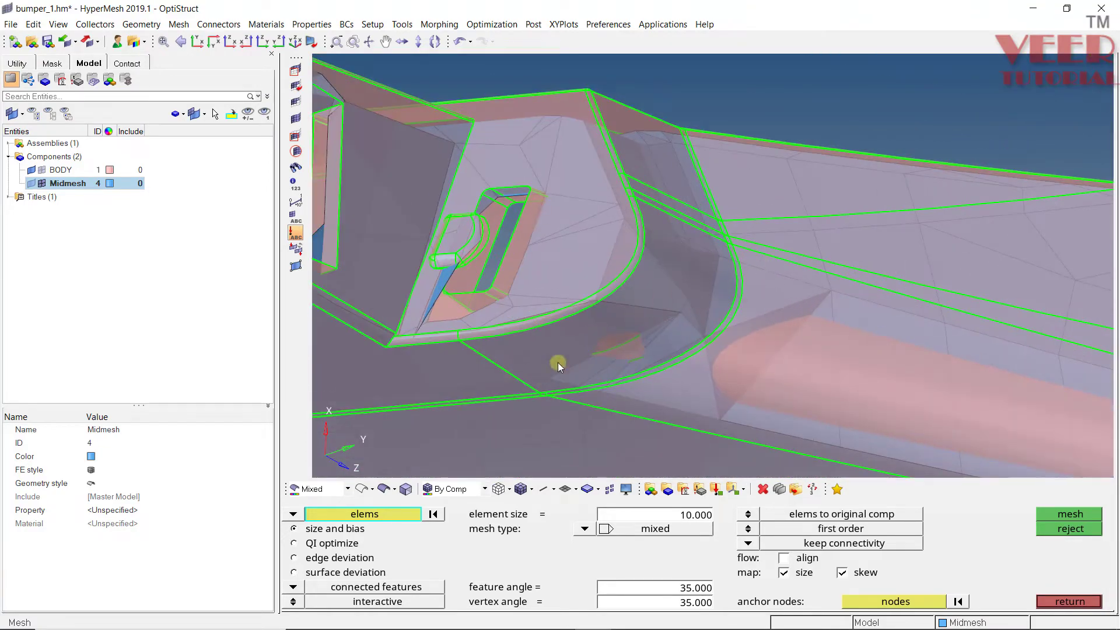
Switch the geometry to wireframe and merge the two close nodes below the bracket's curved corner at their mid-point with equivalence.
left_click(362, 490)
mouse_move(758, 237)
left_mouse_down("ctrl")
mouse_move(862, 315)
mouse_move(937, 245)
left_mouse_up("ctrl")
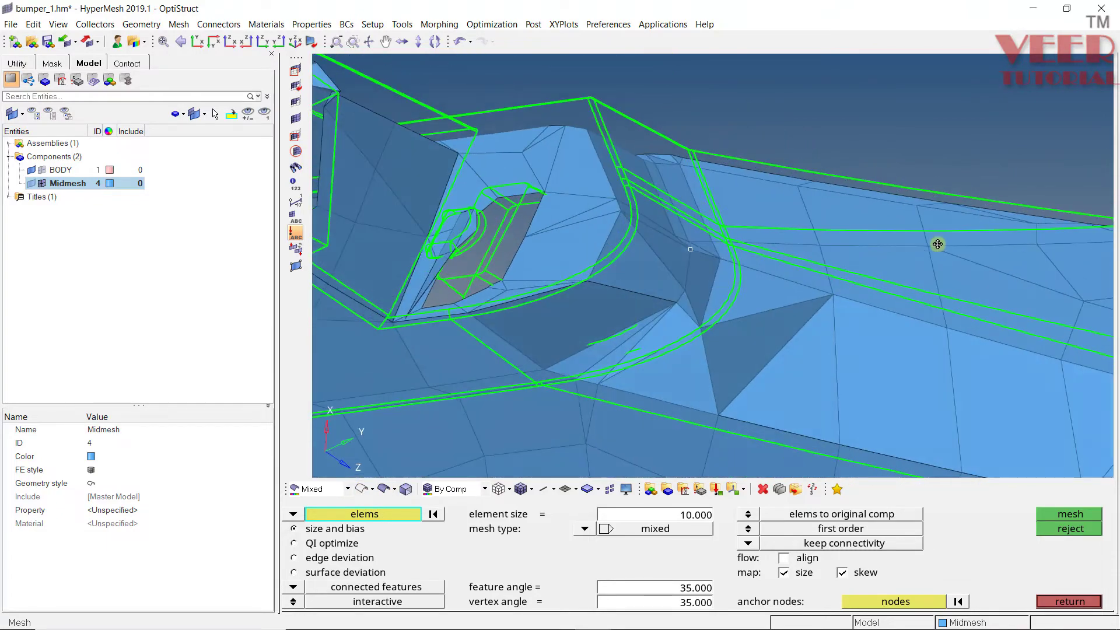
middle_click_drag(552, 435, 704, 287, "ctrl")
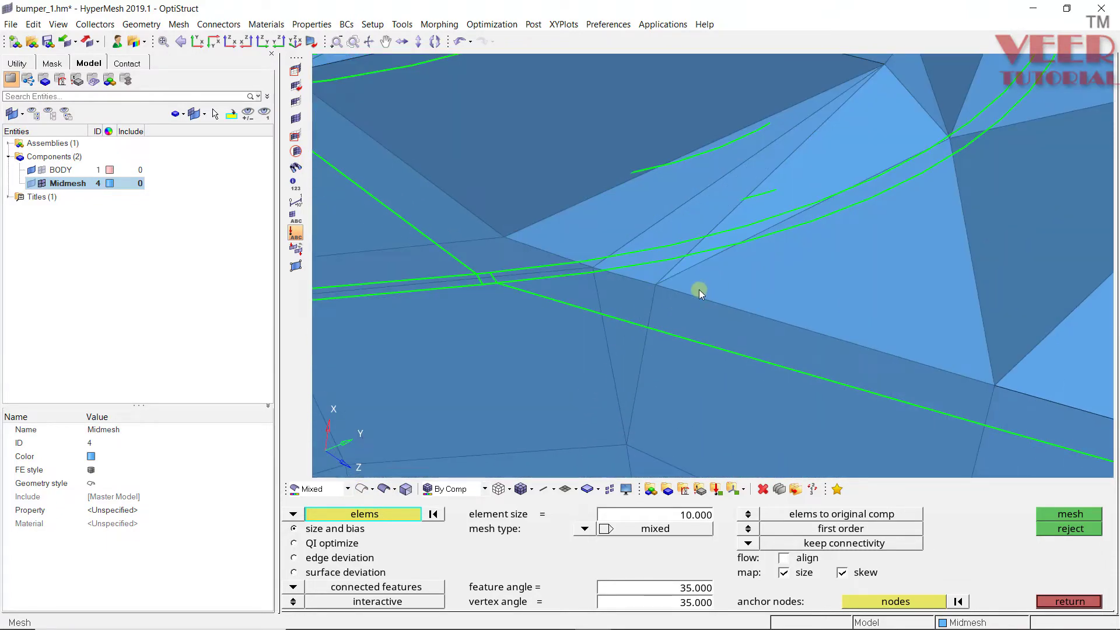
key("F3")
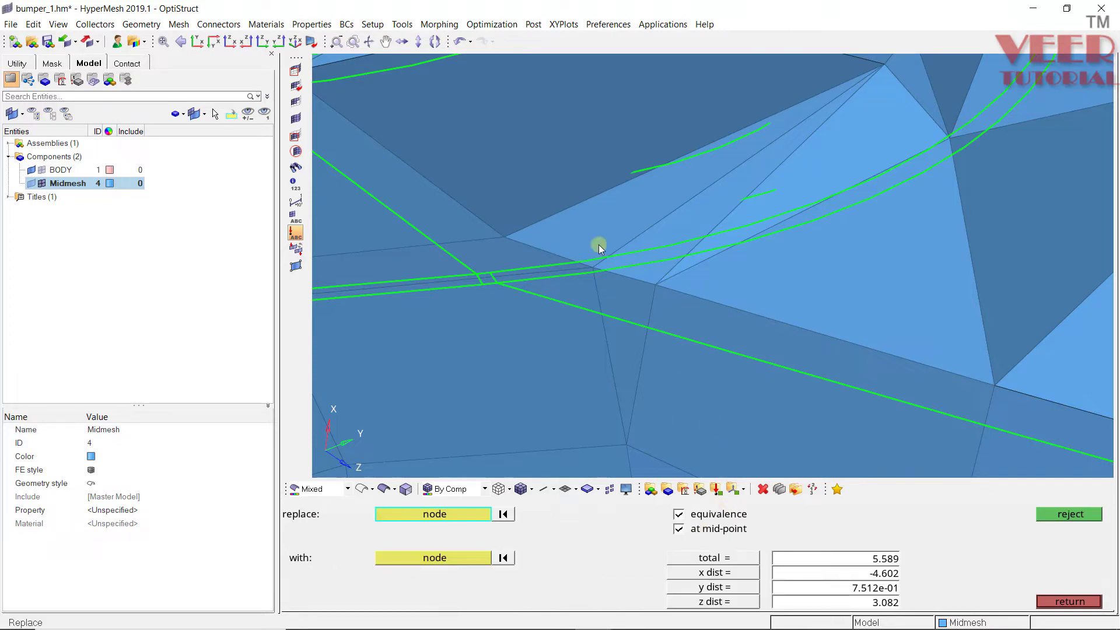
left_click(590, 262)
left_click(657, 287)
left_click(719, 557)
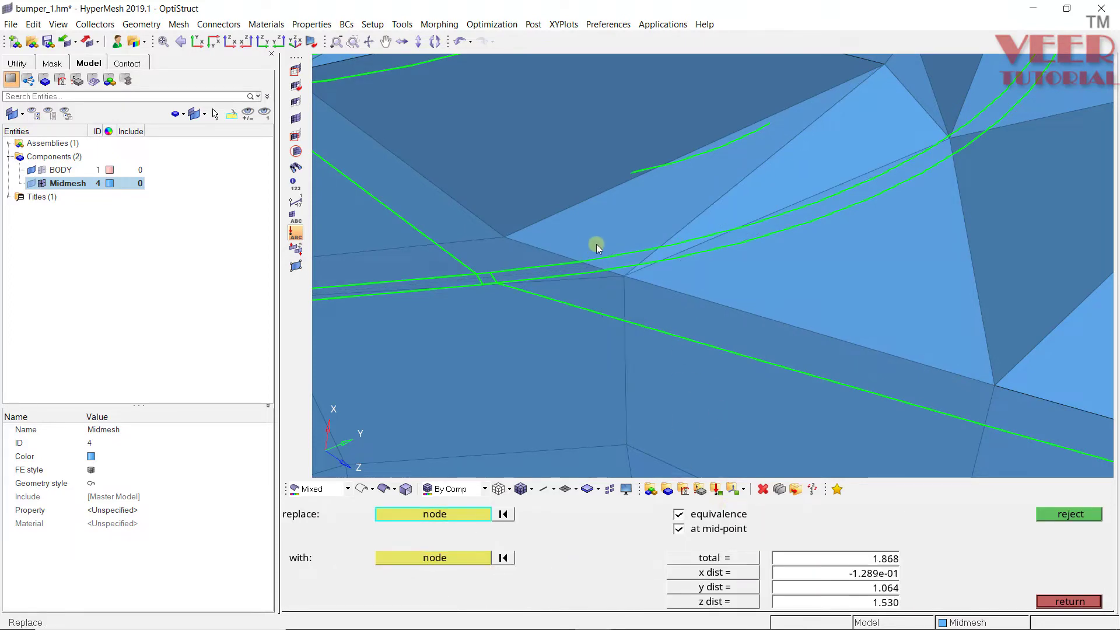
Merge the two close nodes at the peak of the folded elements inside the bracket's curved corner at their mid-point.
scroll(594, 239, "down", 3, "ctrl")
scroll(647, 243, "up", 5)
scroll(650, 245, "down", 4)
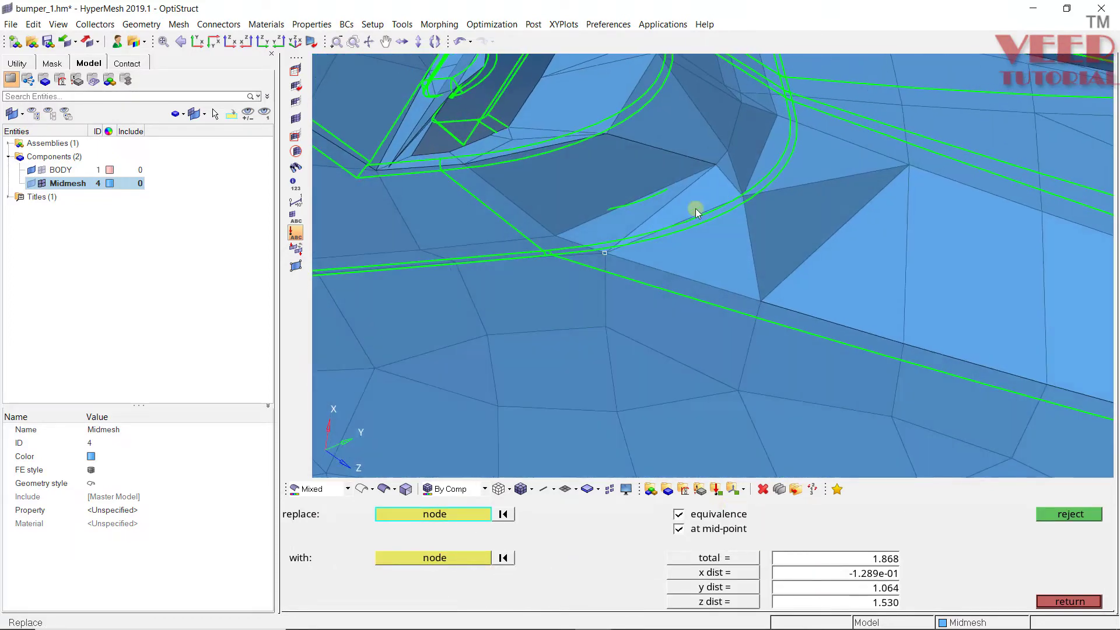
scroll(720, 140, "up", 2)
left_click(711, 154)
left_click(734, 127)
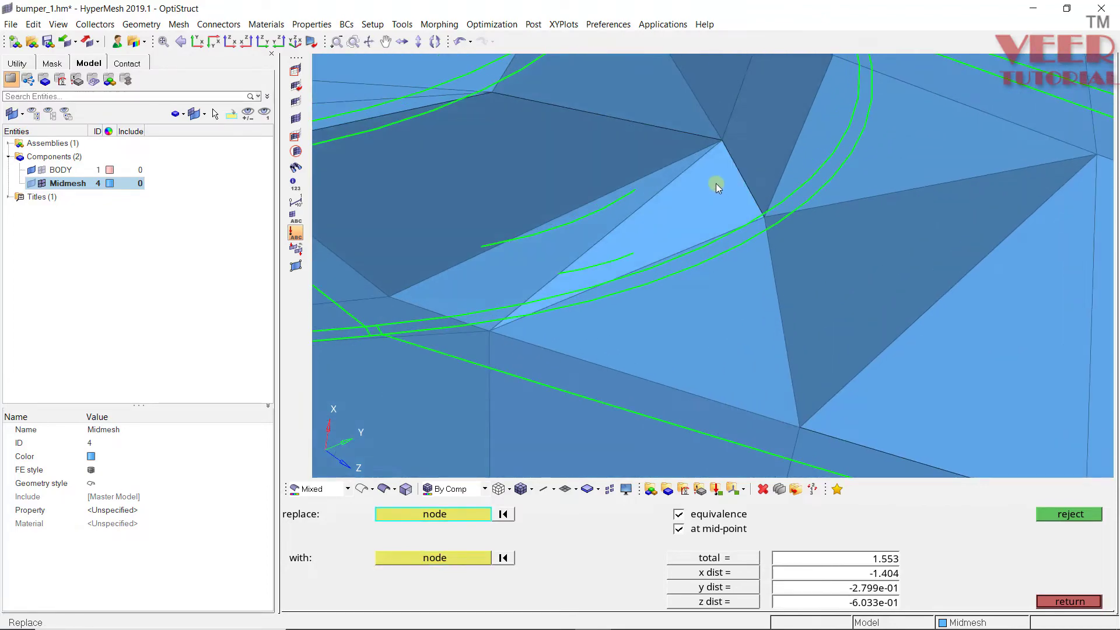
Merge the node on the curved corner's feature line with the adjacent peak node at their mid-point.
scroll(673, 204, "down", 3, "ctrl")
left_click_drag(669, 216, 709, 200, "ctrl")
scroll(709, 200, "up", 3, "ctrl")
left_click(718, 219)
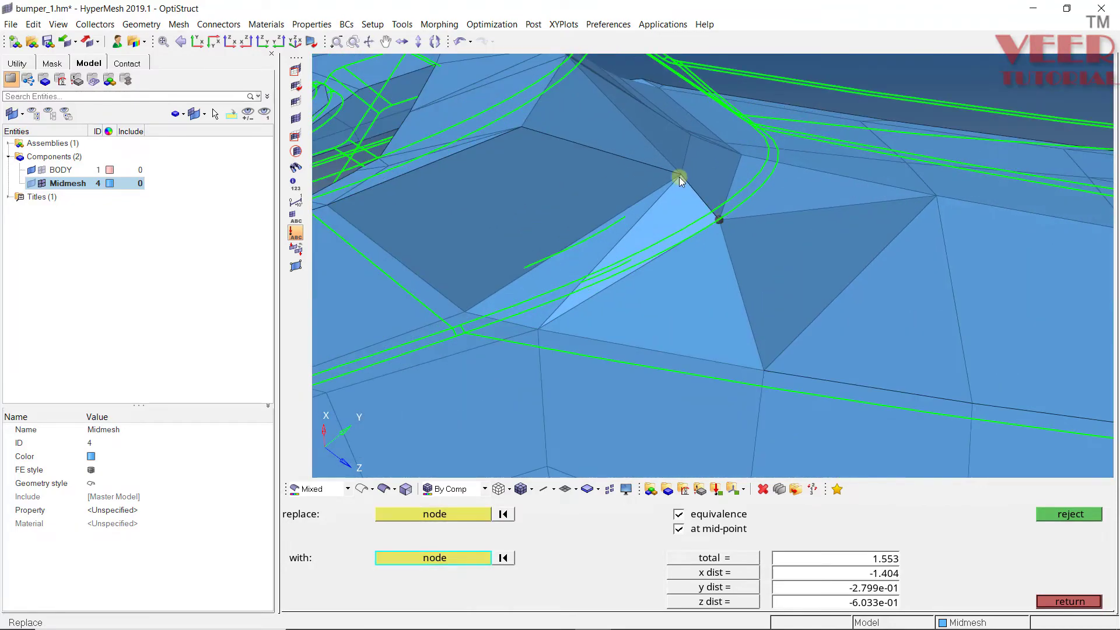
left_click(678, 175)
left_click(668, 214)
scroll(690, 225, "down", 3)
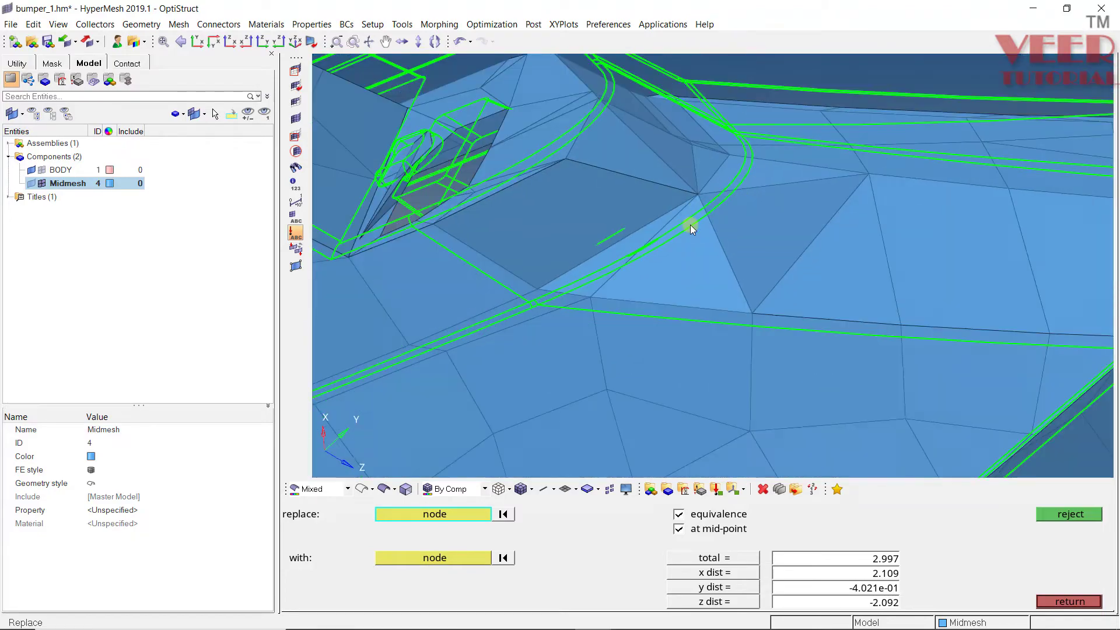
Merge the two neighbouring nodes where the curved corner's feature lines meet the straight one at their mid-point.
scroll(575, 252, "up", 3)
left_click(578, 252)
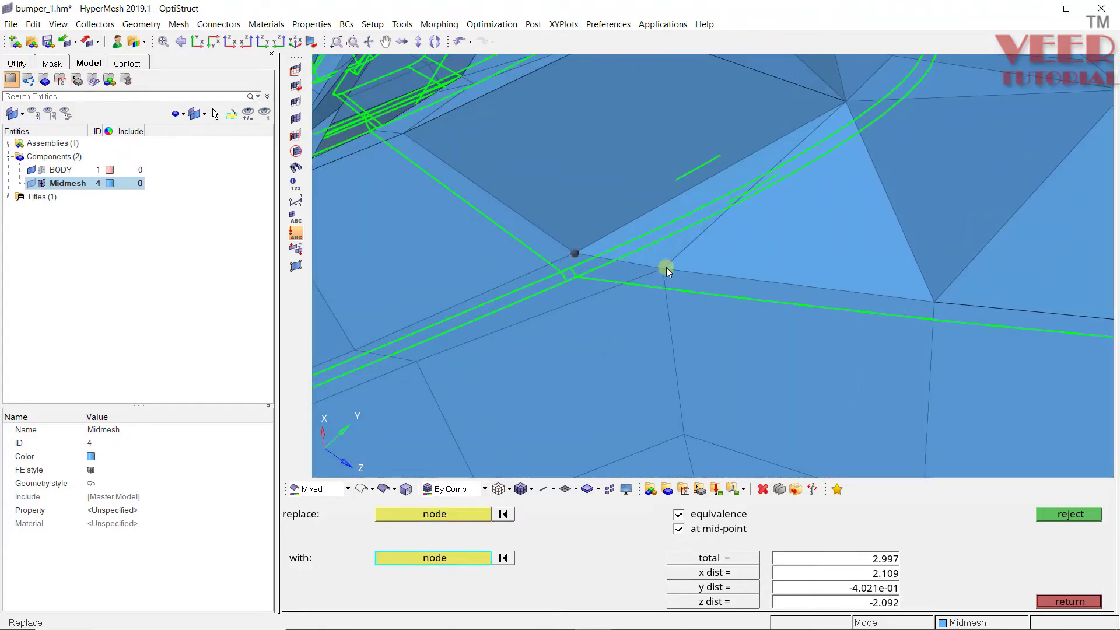
left_click(663, 269)
scroll(543, 258, "down", 3)
left_click_drag(641, 221, 645, 263, "ctrl")
scroll(646, 264, "up", 4)
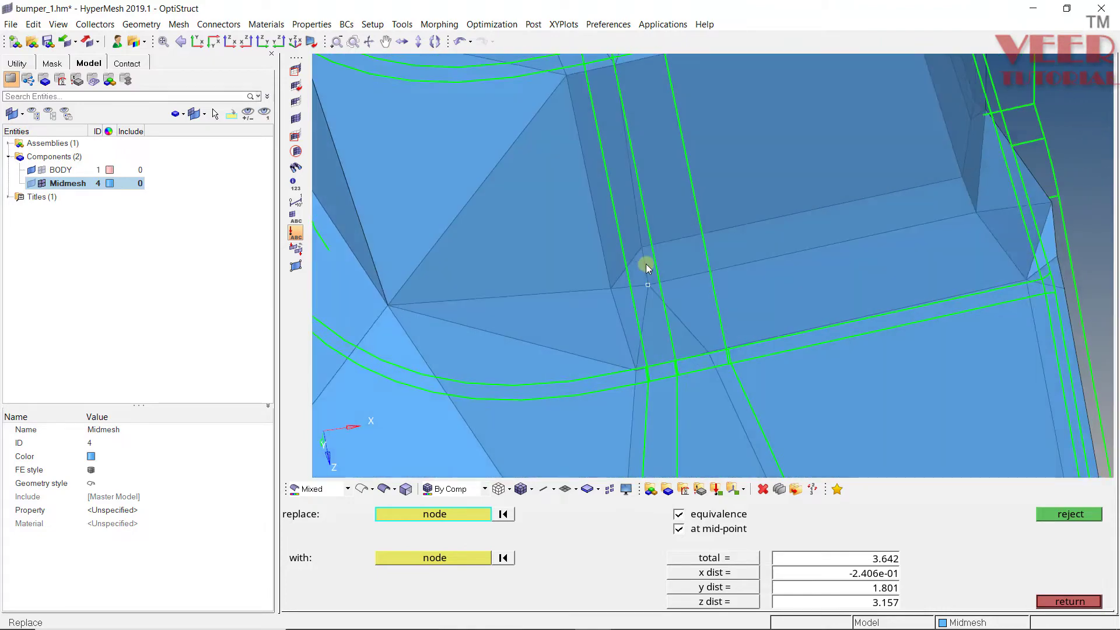
Merge the cluster of close nodes at the inner end of the bracket's folded strip, pair by pair, at their mid-points with equivalence.
left_click(642, 240)
left_click(597, 296)
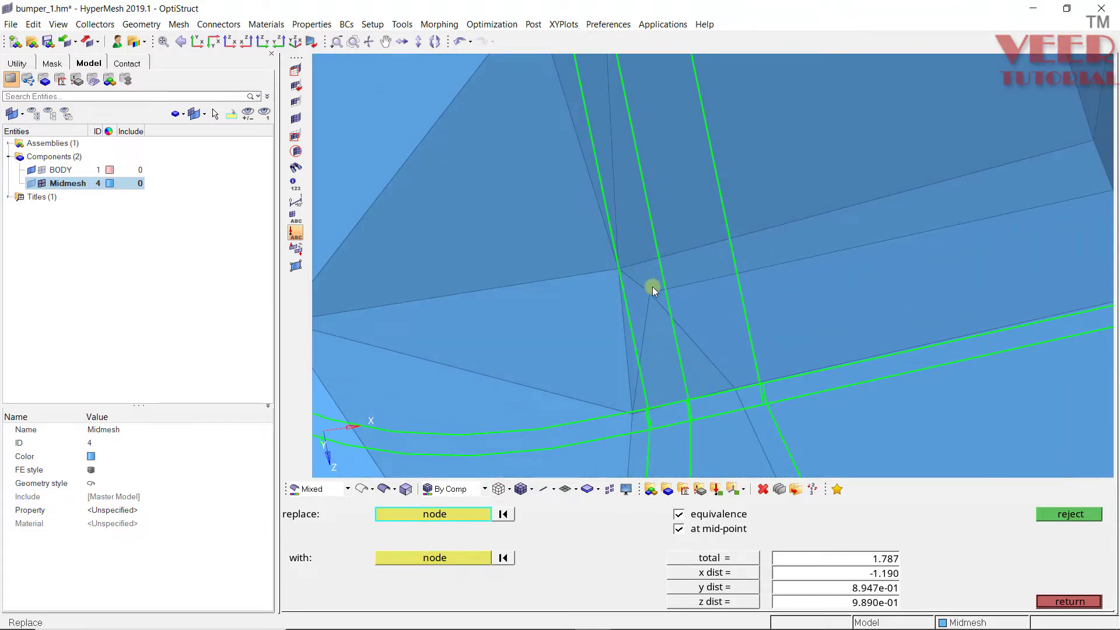
left_click(650, 291)
left_click(619, 268)
scroll(598, 228, "down", 5)
scroll(600, 291, "up", 3)
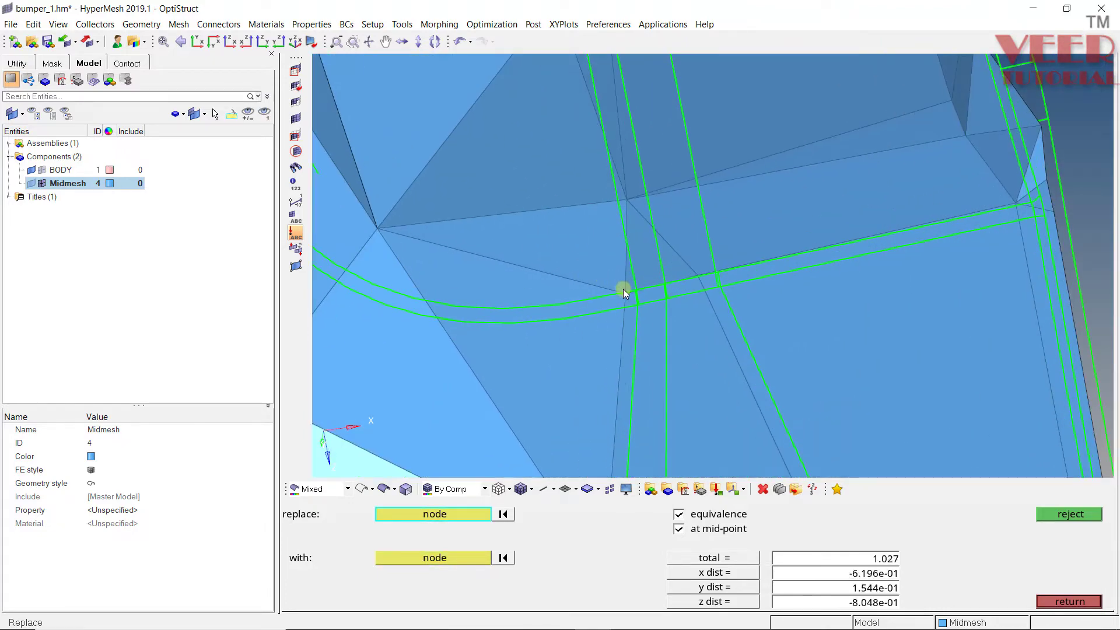
left_click(624, 293)
left_click(628, 199)
Merge the two close nodes at the outer end of the bracket's folded strip at their mid-point.
scroll(534, 260, "down", 4)
left_click_drag(598, 328, 576, 296, "ctrl")
scroll(742, 256, "up", 4)
left_click(723, 200)
left_click(724, 236)
scroll(638, 217, "down", 3)
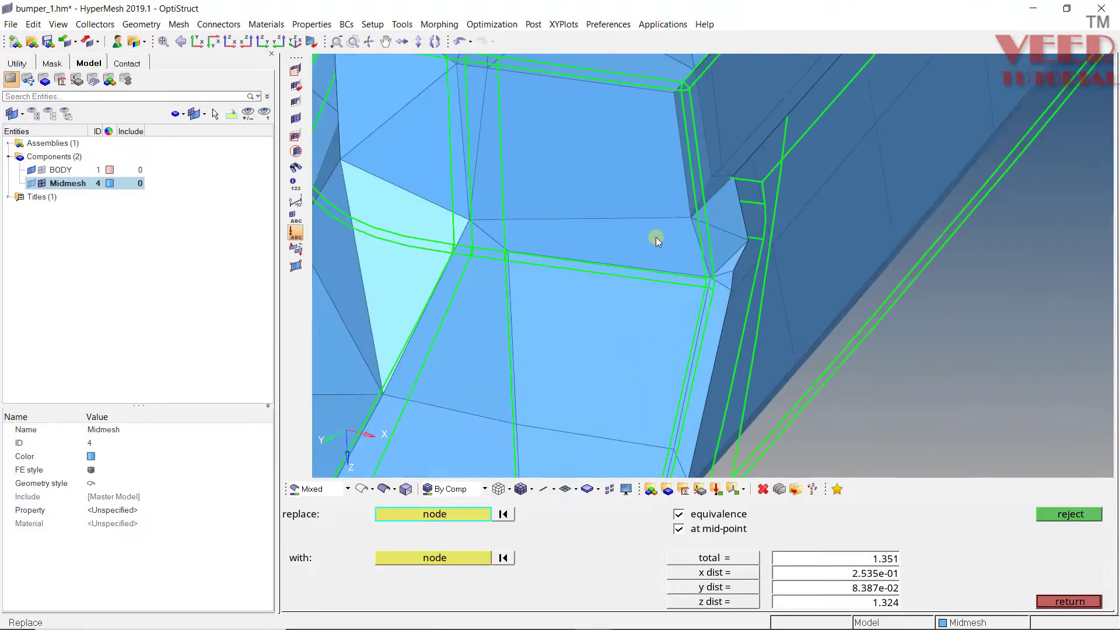
Merge the two close nodes on the bracket's upper feature line, beside the curved corner, at their mid-point.
left_click_drag(655, 237, 809, 264, "ctrl")
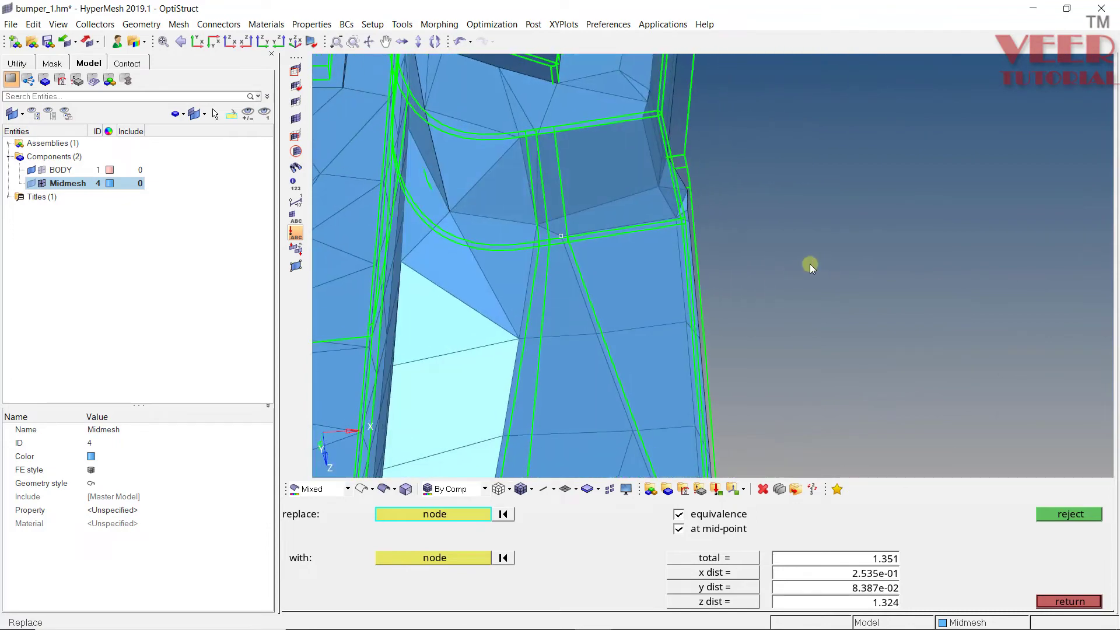
scroll(776, 268, "down", 3)
scroll(651, 204, "up", 7)
left_click(436, 166)
left_click(533, 157)
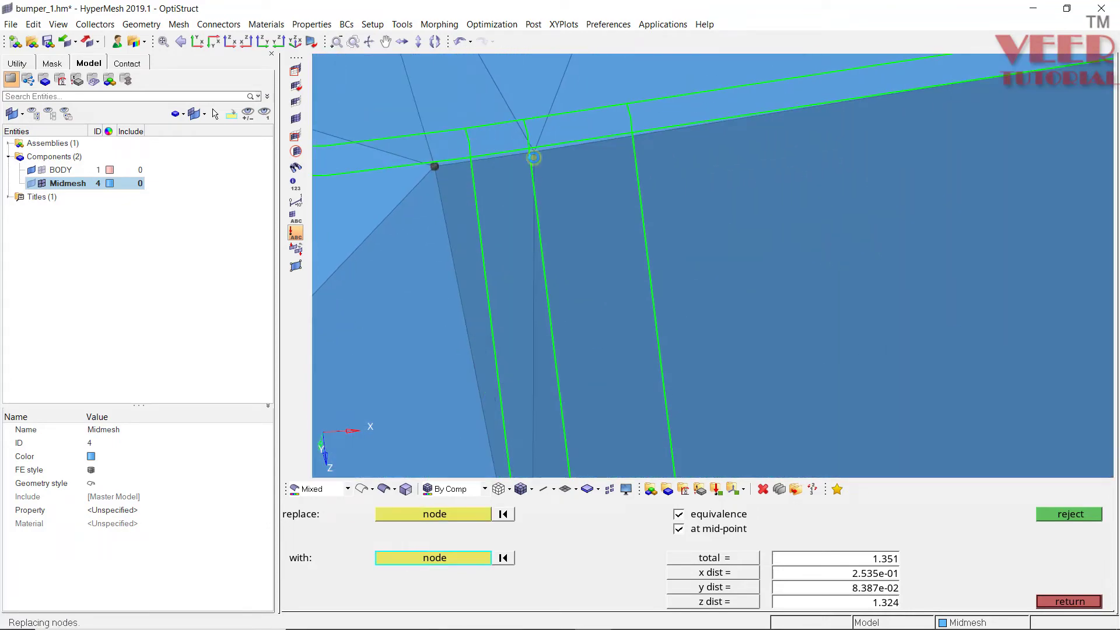
scroll(596, 326, "down", 6)
scroll(632, 262, "up", 2)
Merge the two pairs of close nodes along the outer side edge of the bracket's step at their mid-points.
left_click_drag(747, 281, 692, 294, "ctrl")
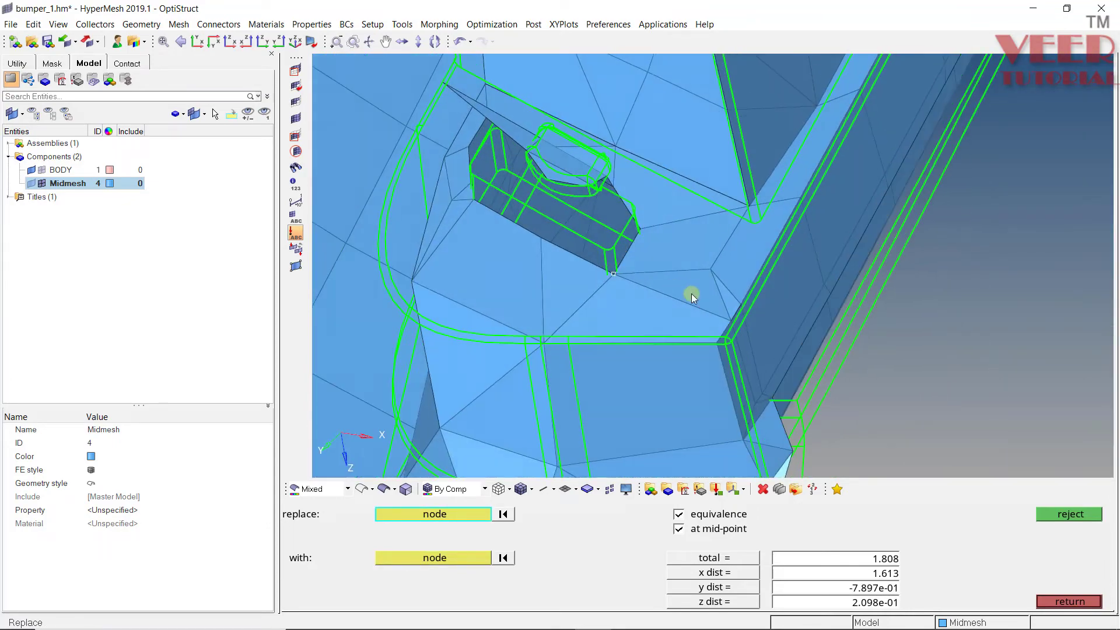
scroll(693, 298, "up", 3)
left_click(737, 320)
left_click(745, 277)
scroll(746, 300, "down", 3)
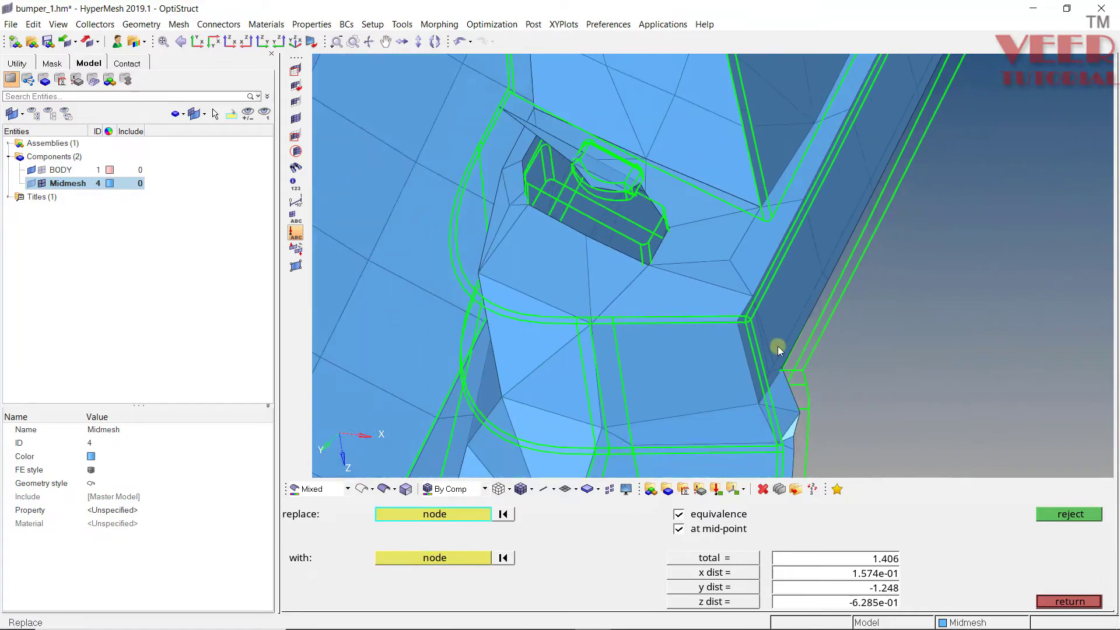
scroll(777, 345, "up", 3)
left_click(765, 397)
left_click(772, 355)
scroll(770, 316, "down", 3)
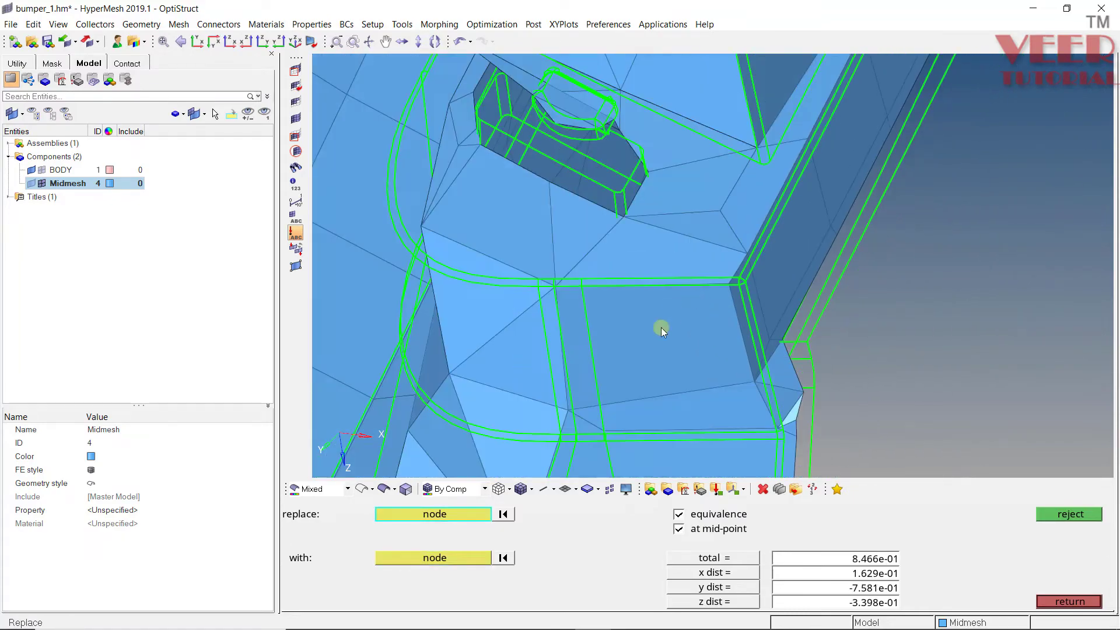
Delete the folded, spike-shaped elements protruding across the slot opening, using elems as the entity type.
left_click_drag(743, 350, 626, 317, "ctrl")
left_click_drag(591, 358, 615, 274, "ctrl")
scroll(580, 205, "up", 2)
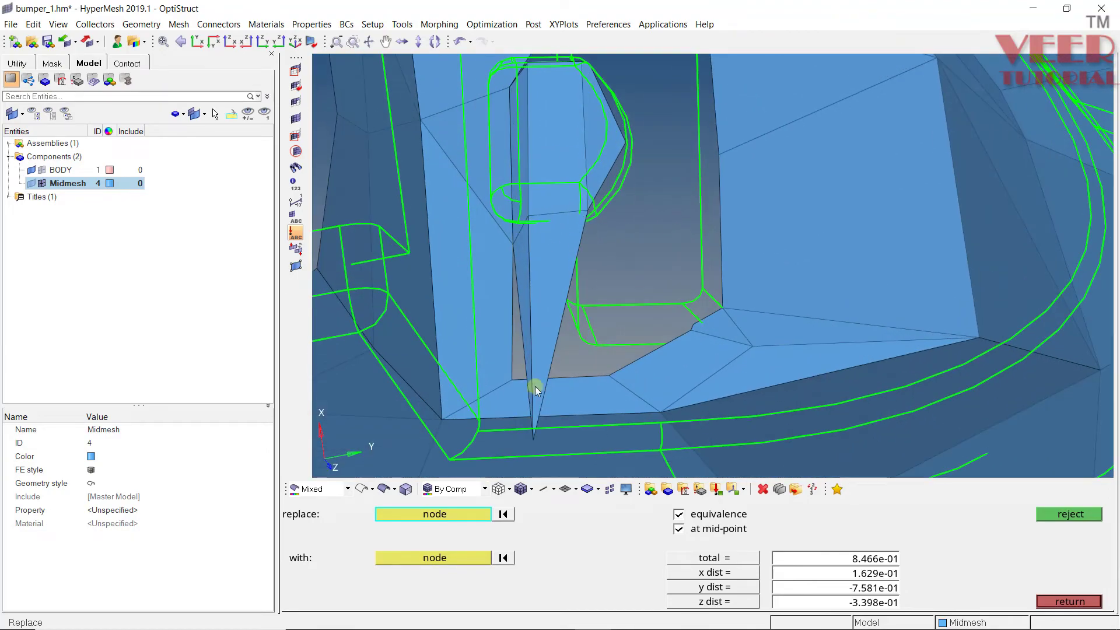
left_click_drag(507, 405, 523, 174, "ctrl")
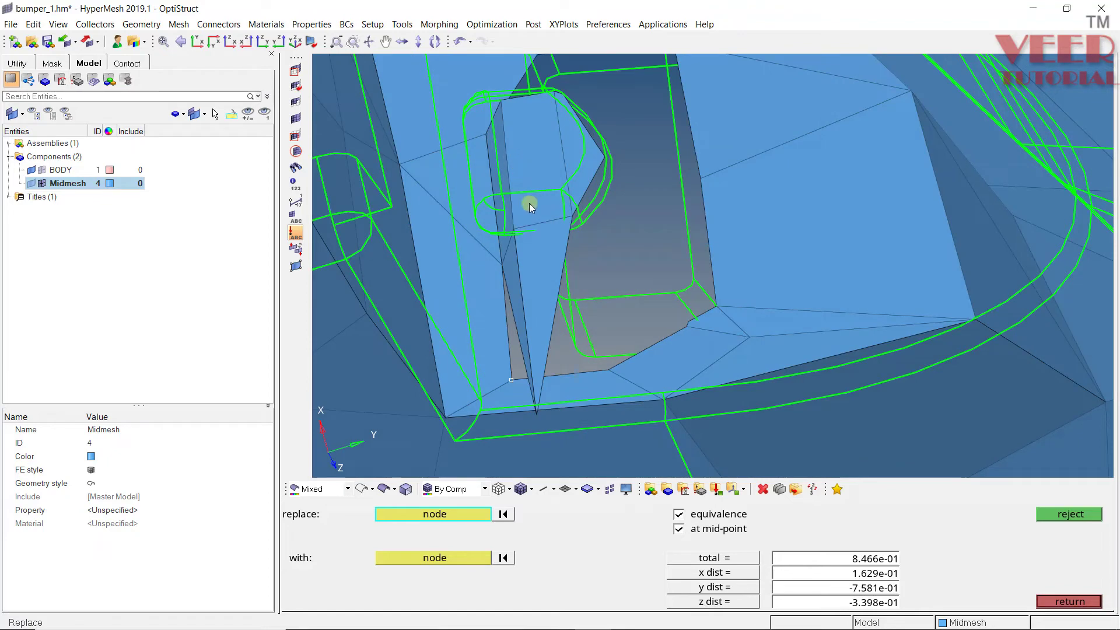
scroll(529, 204, "down", 2)
scroll(513, 213, "up", 2)
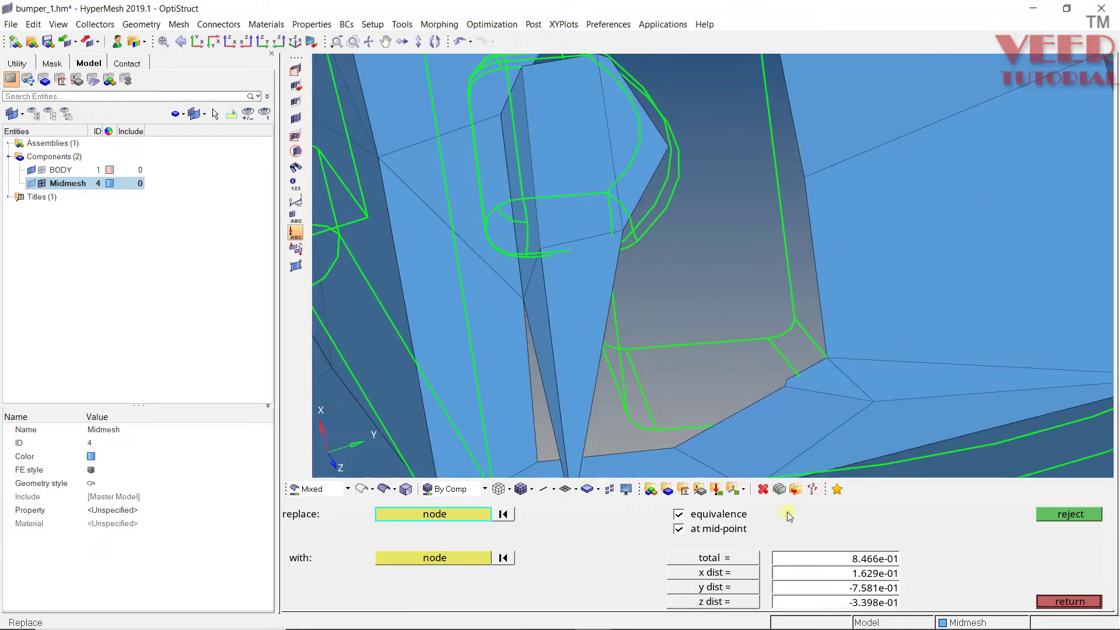
left_click(762, 489)
left_click(544, 330)
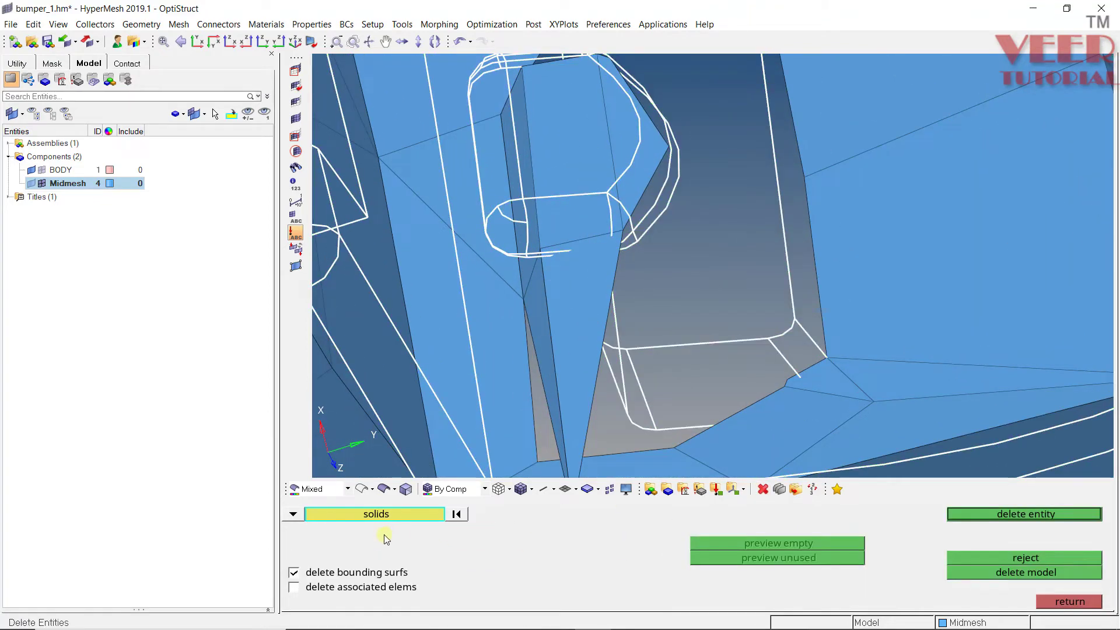
left_click(293, 513)
left_click(322, 533)
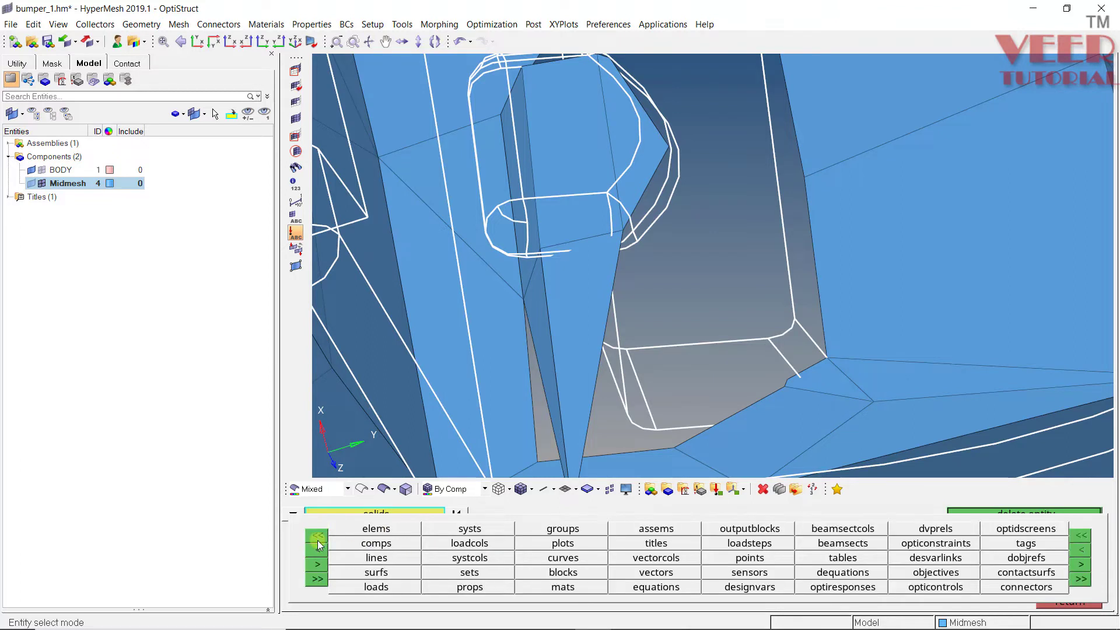
left_click(373, 528)
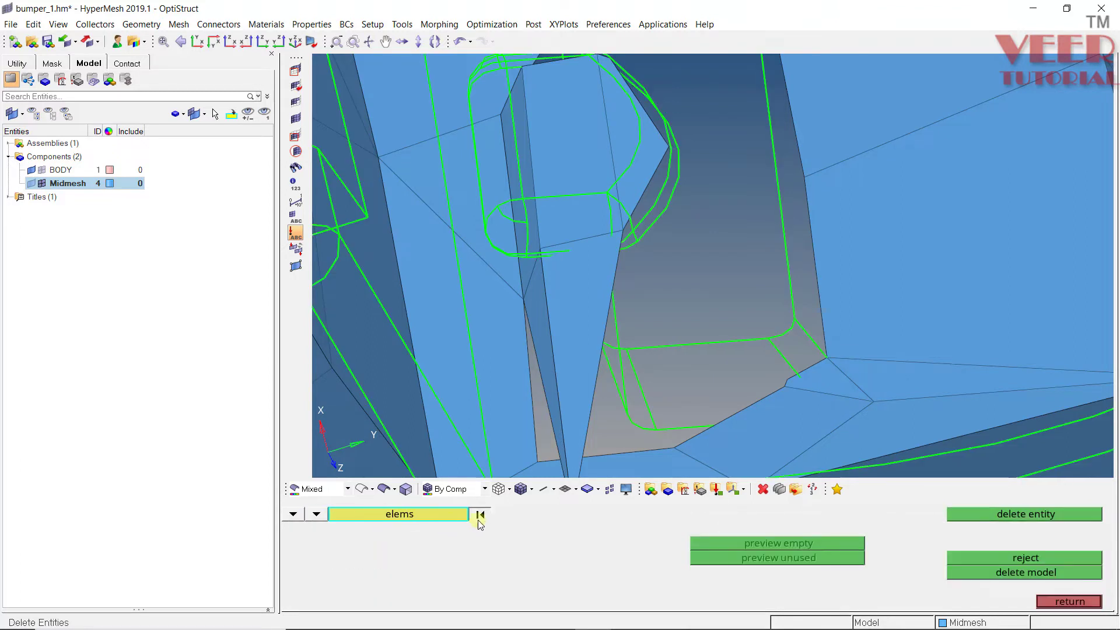
left_click(576, 254)
left_click(531, 250)
left_click(617, 171)
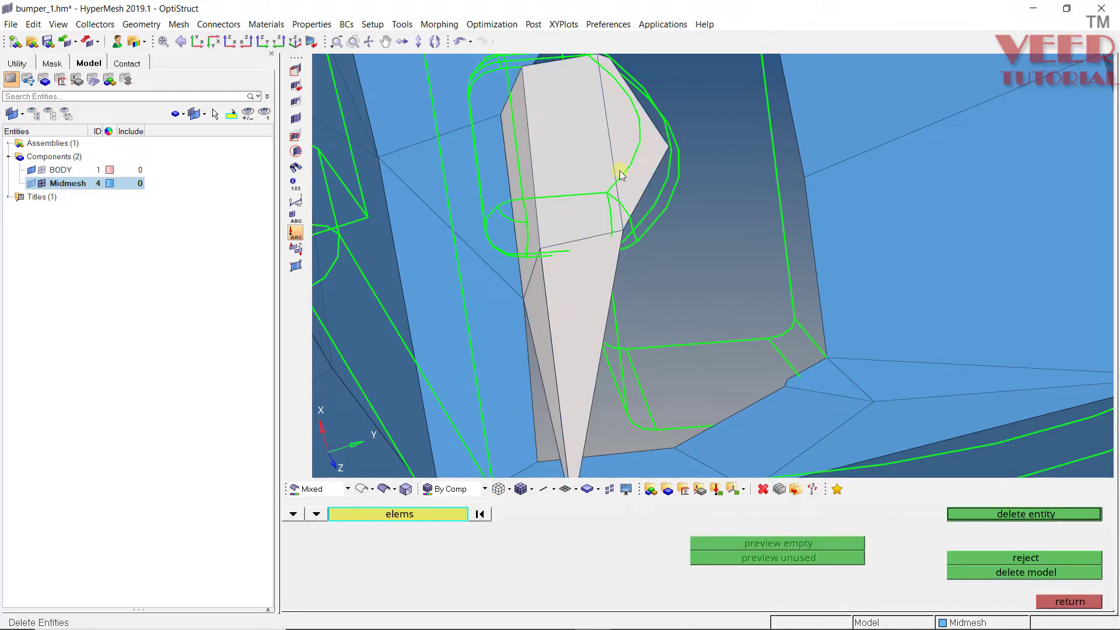
middle_click(619, 174)
Merge the closely spaced nodes at the slot's lower corner, using the mid-point for the first pair and switching it off for the second.
scroll(539, 201, "down", 5, "ctrl")
left_click_drag(685, 189, 648, 185, "ctrl")
scroll(558, 293, "up", 3, "ctrl")
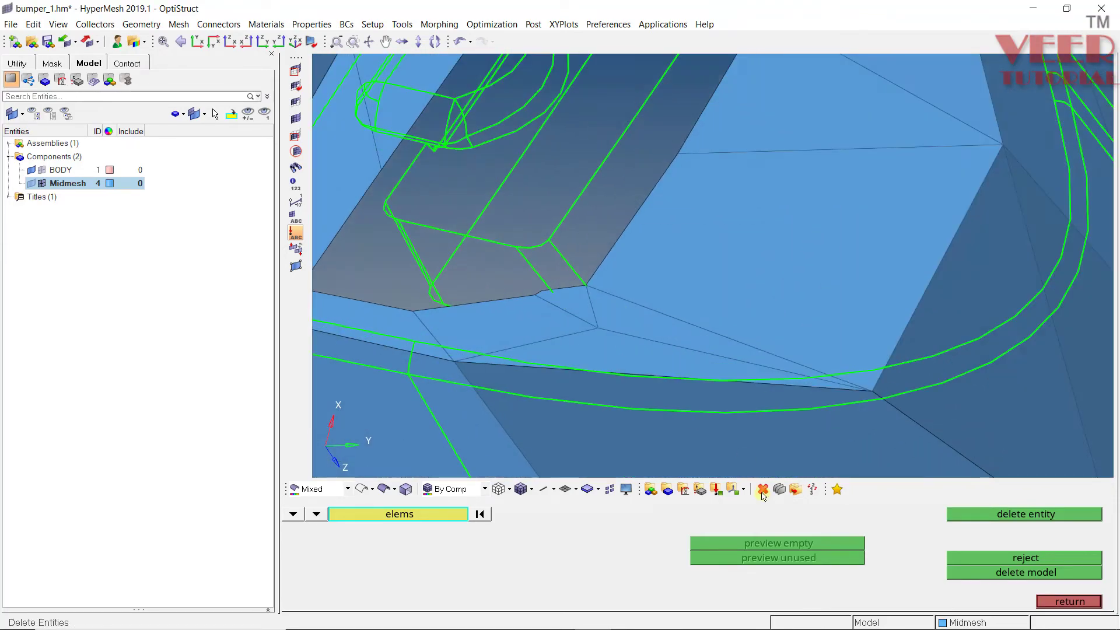
key("F3")
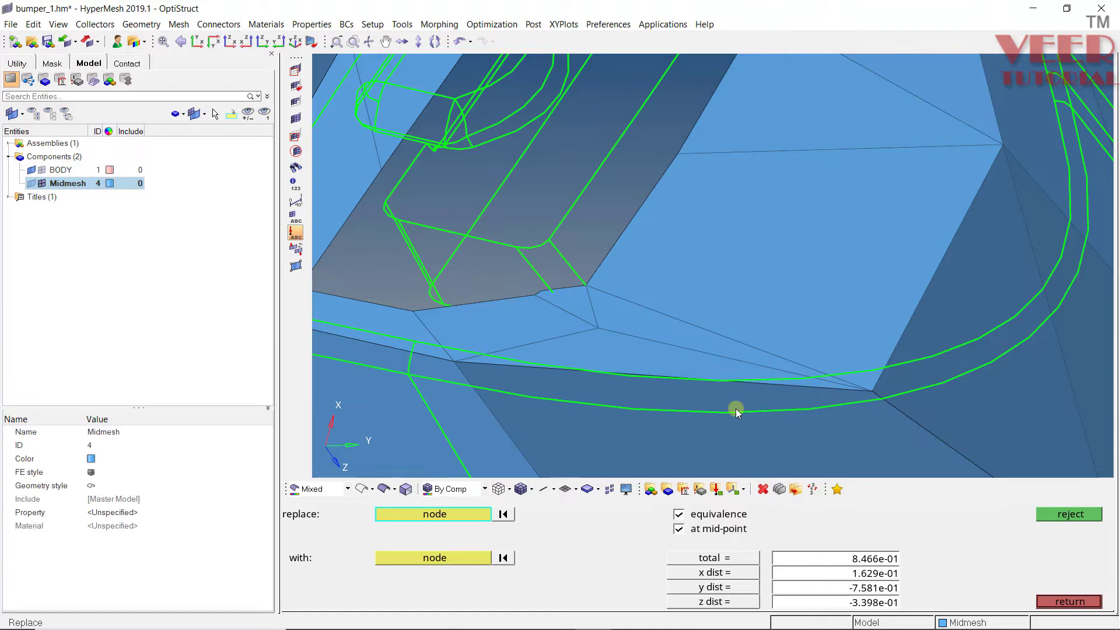
left_click(548, 296)
left_click(577, 281)
left_click(666, 559)
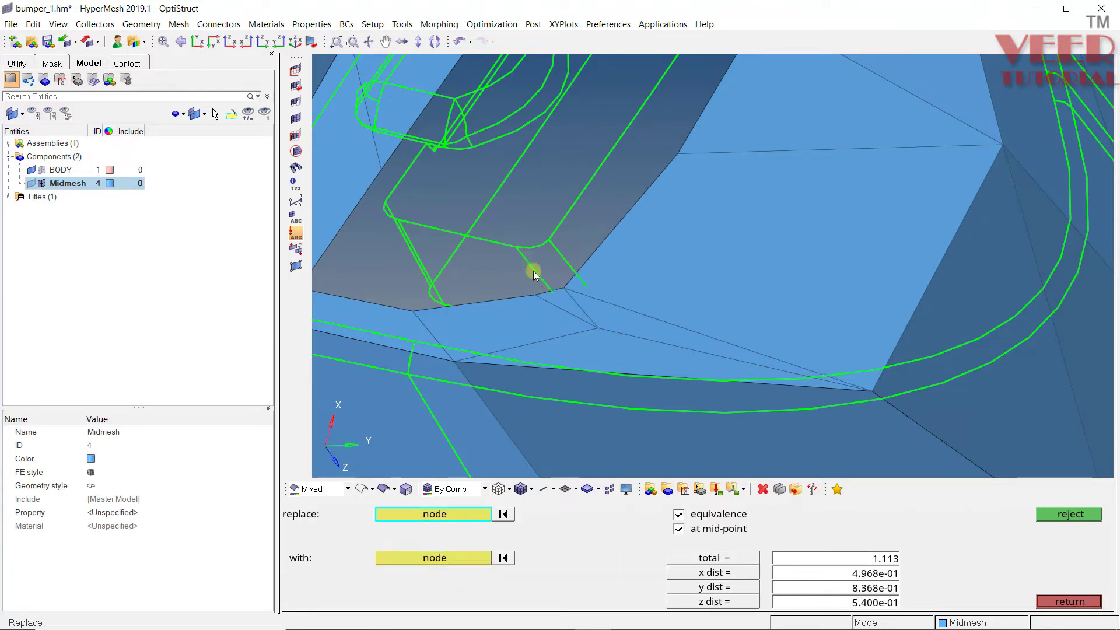
scroll(548, 309, "up", 3)
scroll(633, 327, "down", 3)
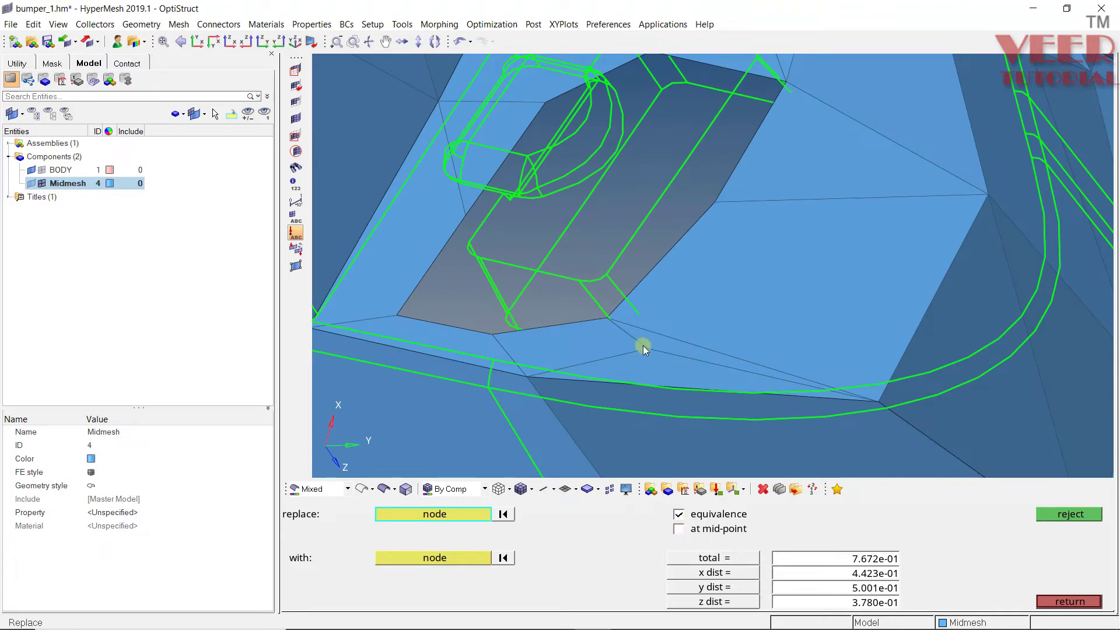
Replace the interior node below the slot's lower corner with the corner node, with equivalence on and mid-point off.
left_click(643, 345)
scroll(625, 325, "up", 3)
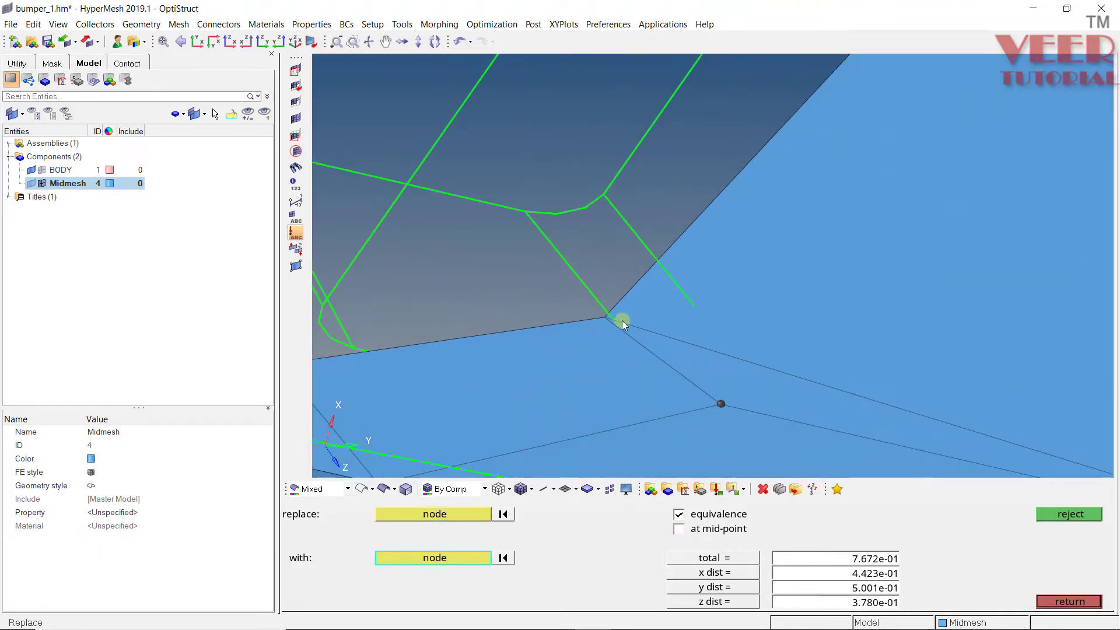
left_click(611, 316)
scroll(620, 246, "down", 3)
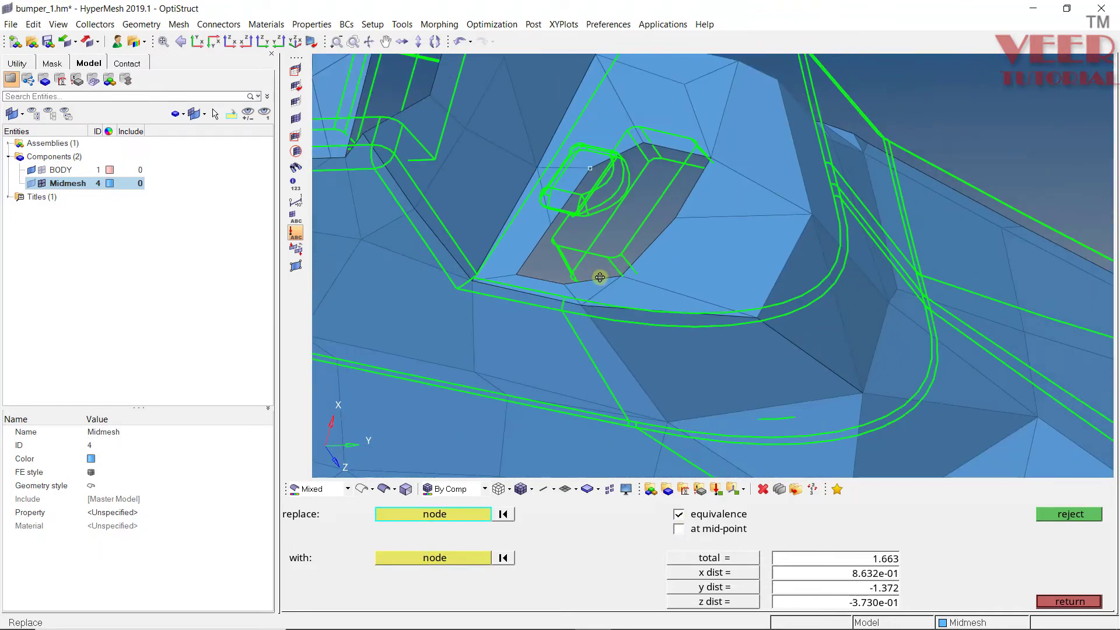
Start an interactive remesh of the elements surrounding the slot with element size 10 and mixed mesh type.
left_click_drag(600, 277, 575, 379, "ctrl")
scroll(498, 365, "down", 3)
scroll(633, 154, "up", 4)
left_click_drag(587, 299, 579, 416, "ctrl")
left_click(1068, 601)
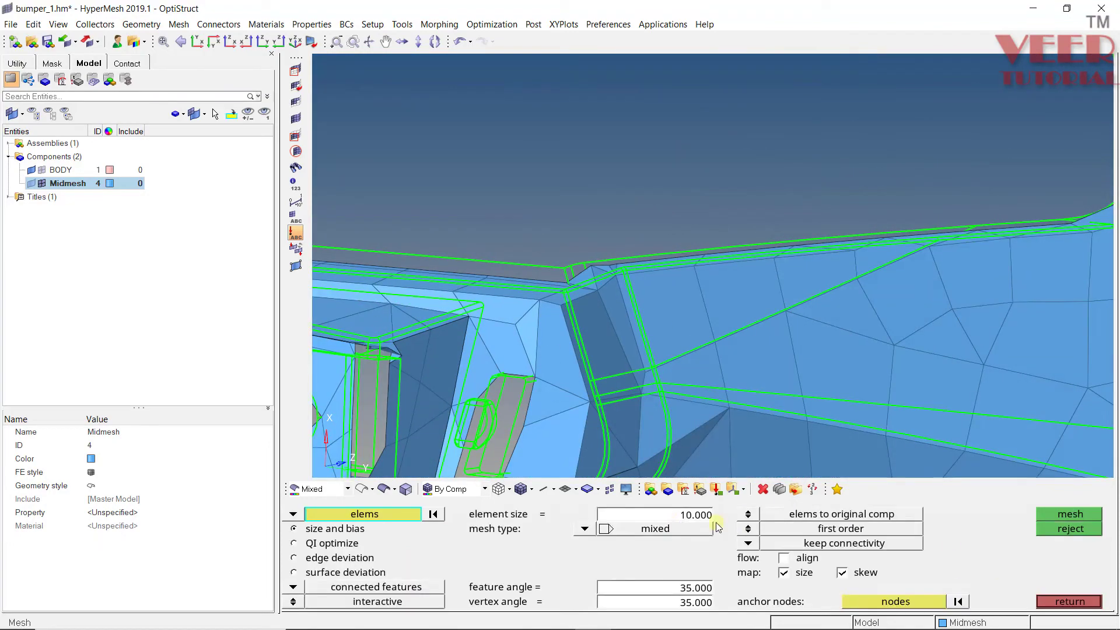
scroll(575, 325, "up", 3)
mouse_move(394, 284)
left_mouse_down("ctrl")
mouse_move(530, 362)
mouse_move(530, 200)
mouse_move(500, 188)
mouse_move(525, 310)
mouse_move(502, 237)
mouse_move(516, 254)
left_mouse_up("ctrl")
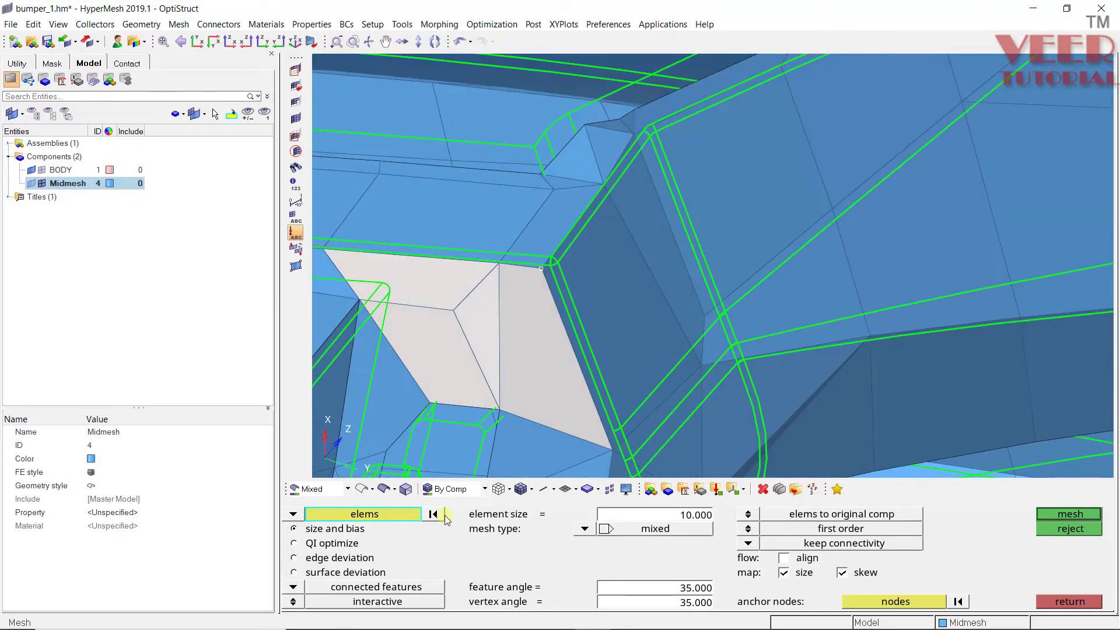
left_click_drag(479, 219, 519, 346, "ctrl")
left_click(516, 344)
left_click(474, 396)
left_click(420, 402)
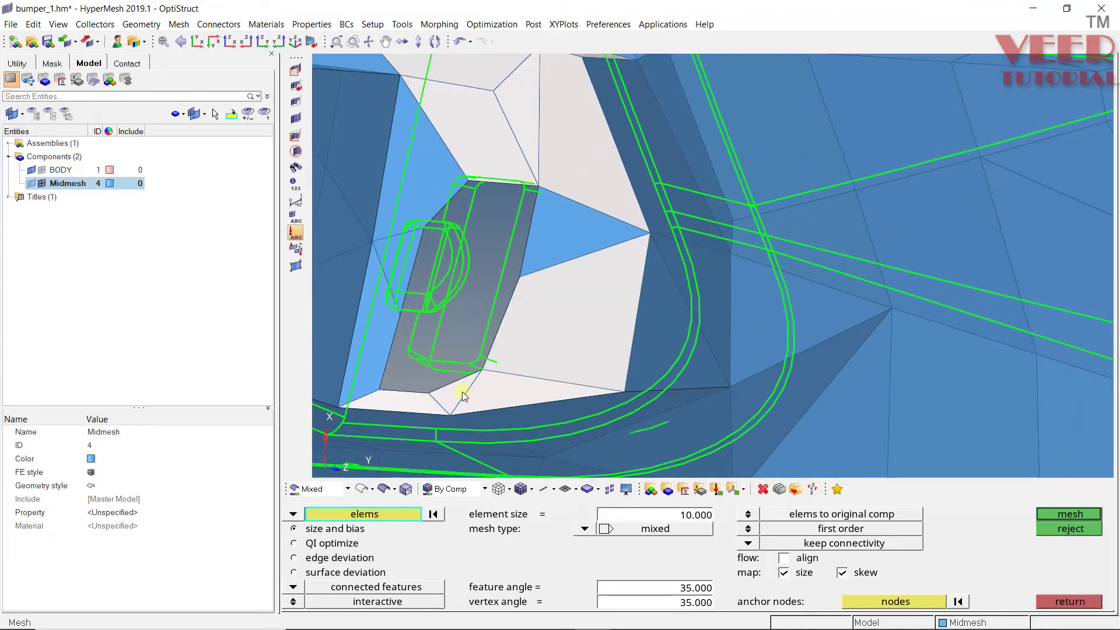
left_click(575, 238)
left_click(422, 194)
left_click(386, 327)
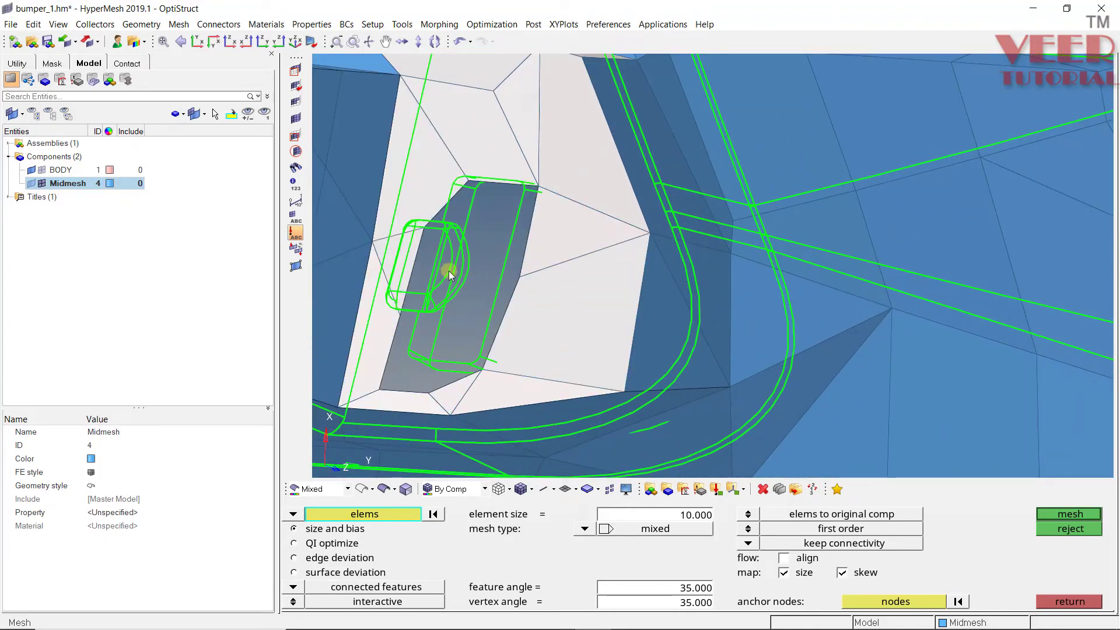
middle_click(449, 271)
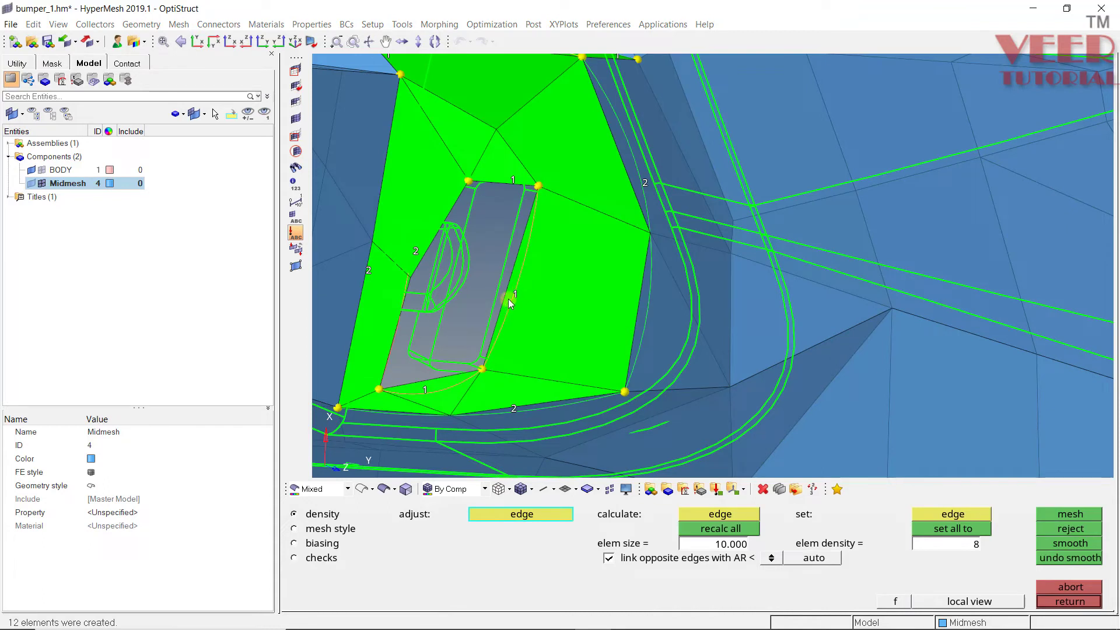
Raise the slot's short lower edge density to 2 and the edge beside the small boss to 3, and accept the remesh.
left_click(515, 294)
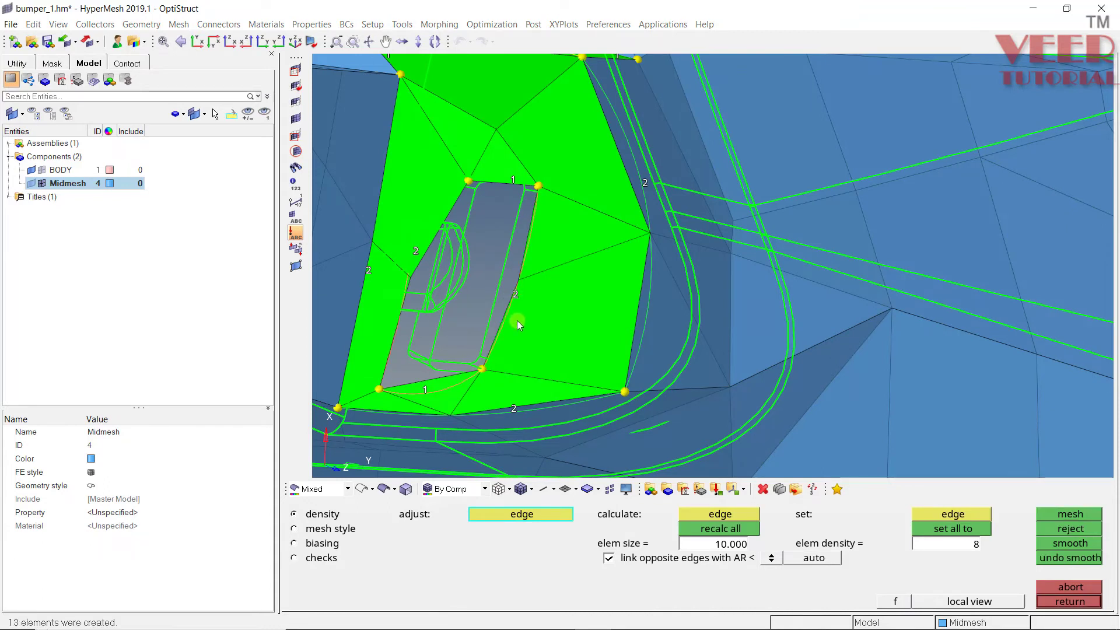
right_click(516, 295)
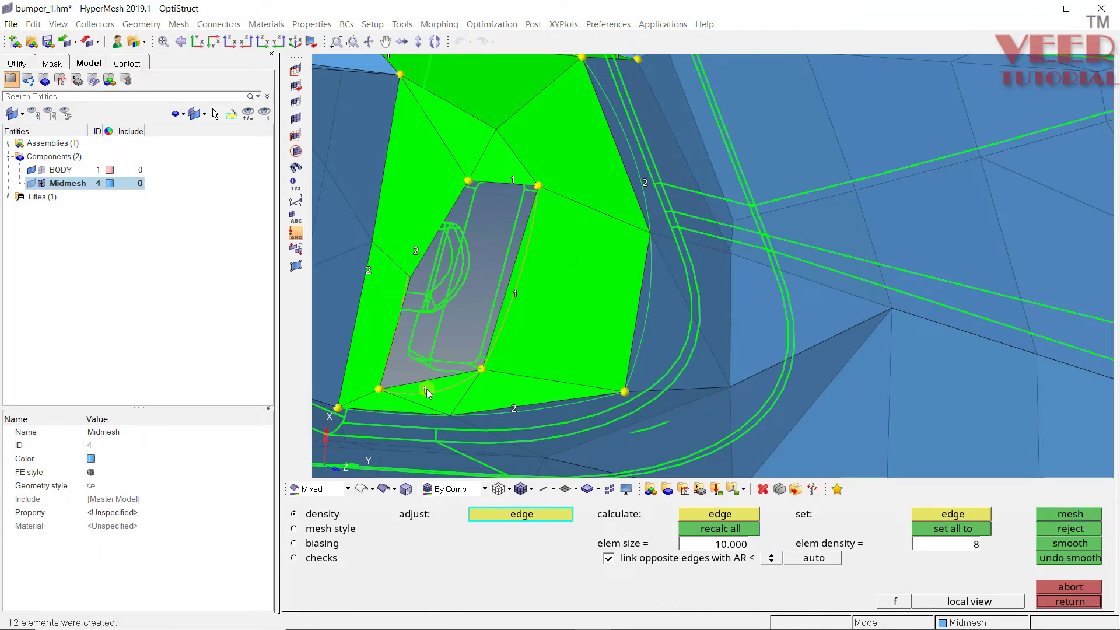
left_click(426, 389)
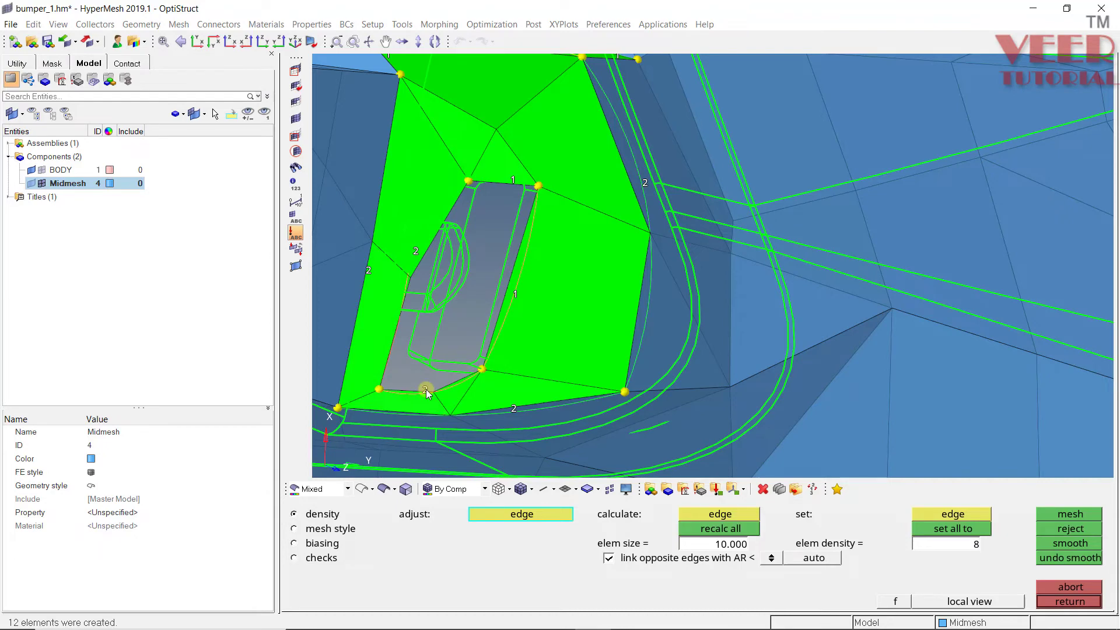
left_click(415, 251)
scroll(436, 234, "down", 3, "ctrl")
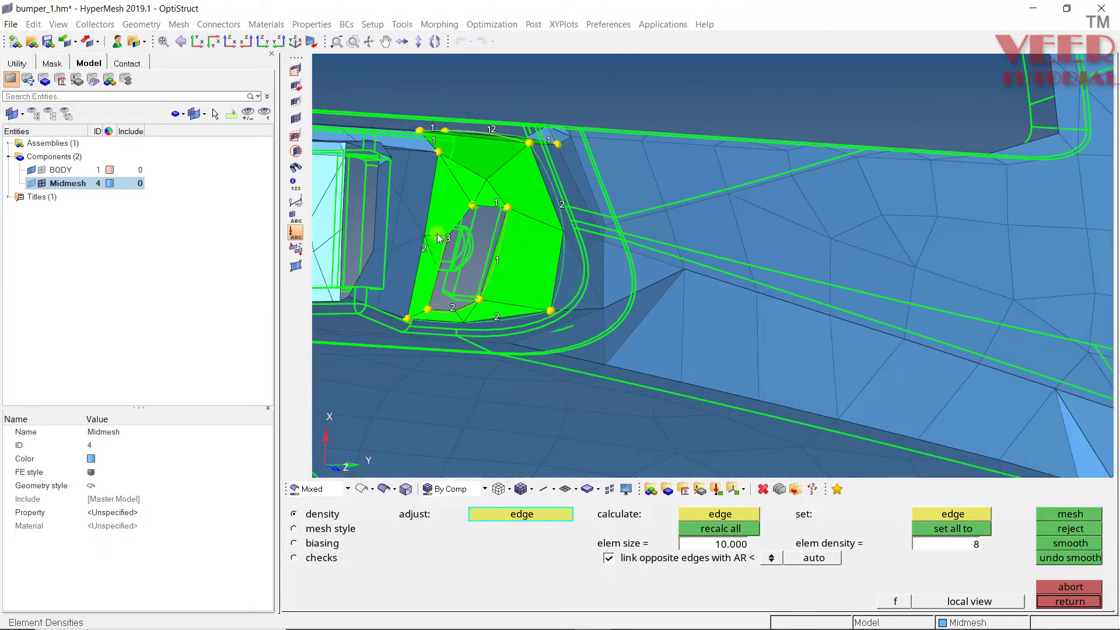
left_click_drag(427, 313, 564, 289, "ctrl")
middle_click(564, 289)
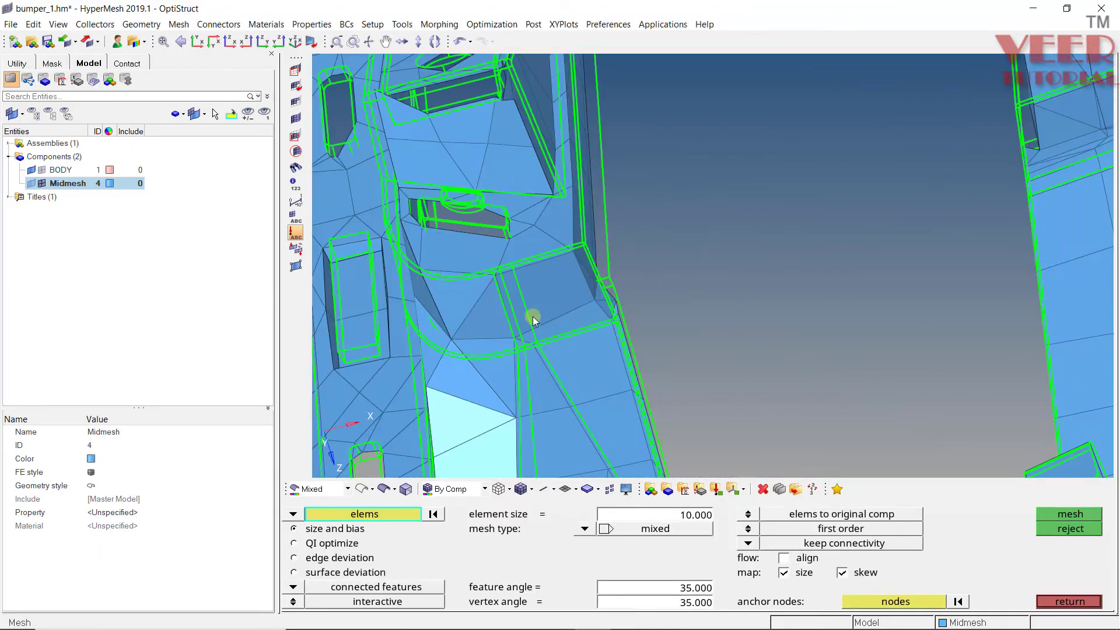
Remesh the elements on the bracket's step between the slot and the lower face at element size 10, mixed type, and accept the result.
scroll(536, 318, "up", 1, "ctrl")
scroll(565, 236, "up", 2, "ctrl")
scroll(498, 143, "down", 3, "ctrl")
scroll(512, 258, "up", 2, "ctrl")
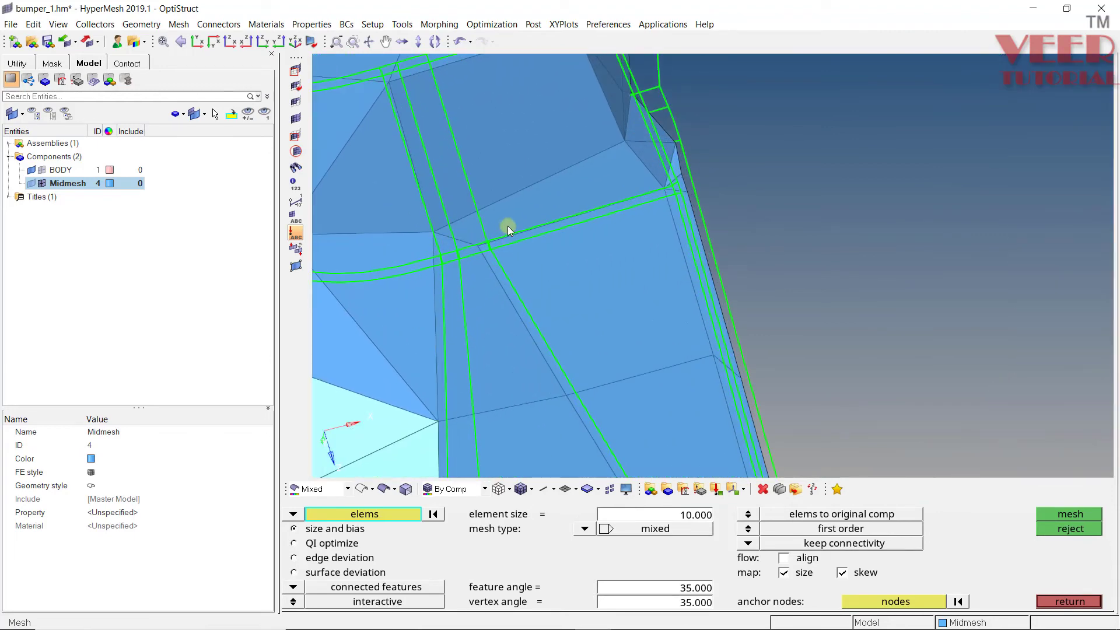
left_click(508, 226)
left_click(486, 302)
scroll(565, 199, "down", 3)
scroll(566, 201, "up", 3)
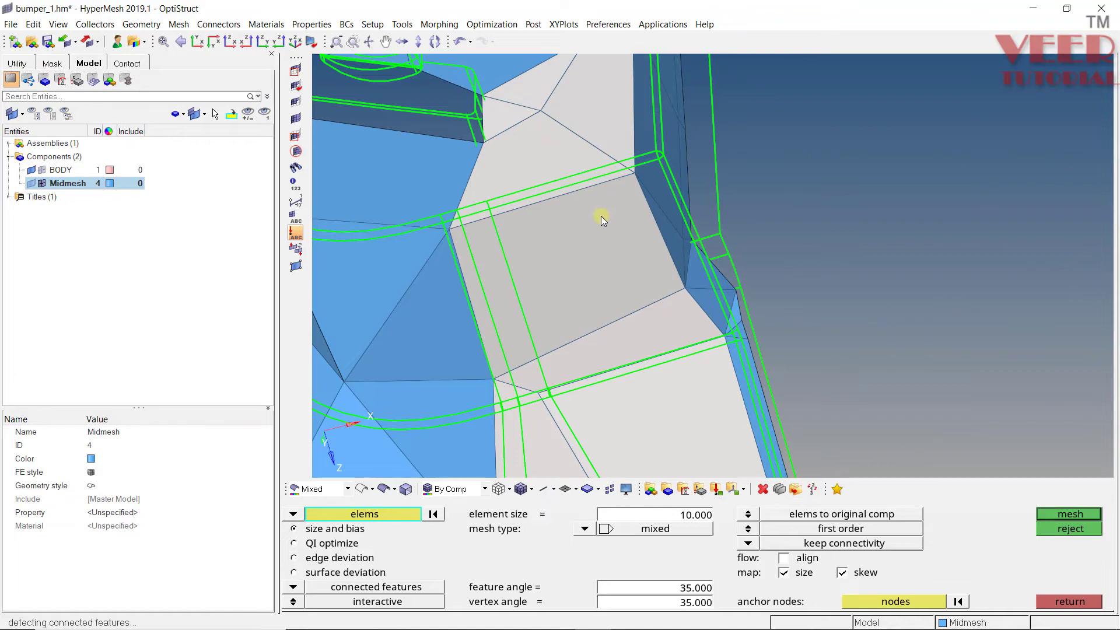
middle_click(586, 210)
scroll(600, 305, "down", 2)
middle_click(580, 243)
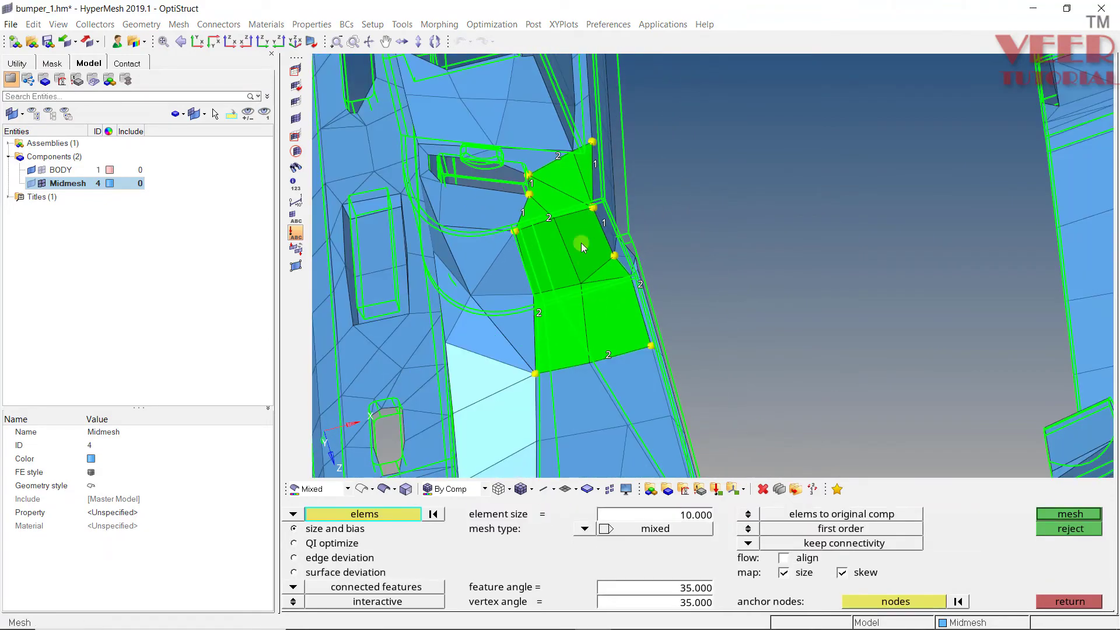
Start an interactive remesh of the narrow elements along the bracket's outer edge with element size 10 and mixed mesh type.
scroll(586, 260, "up", 2)
left_click_drag(604, 226, 590, 301, "ctrl")
scroll(590, 299, "up", 6)
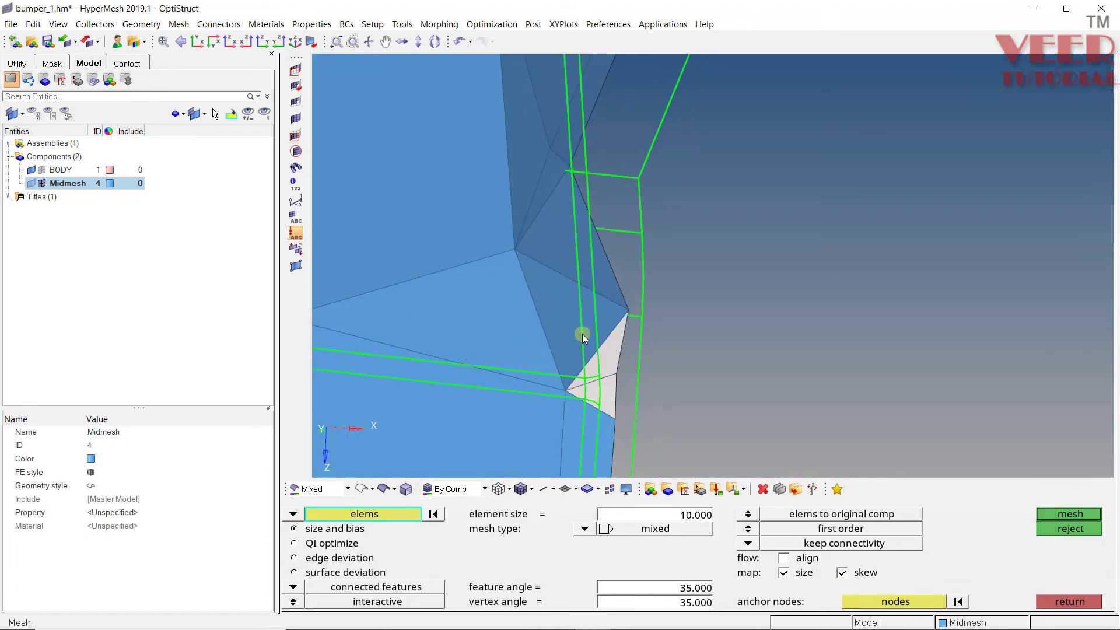
left_click(587, 429)
left_click(582, 334)
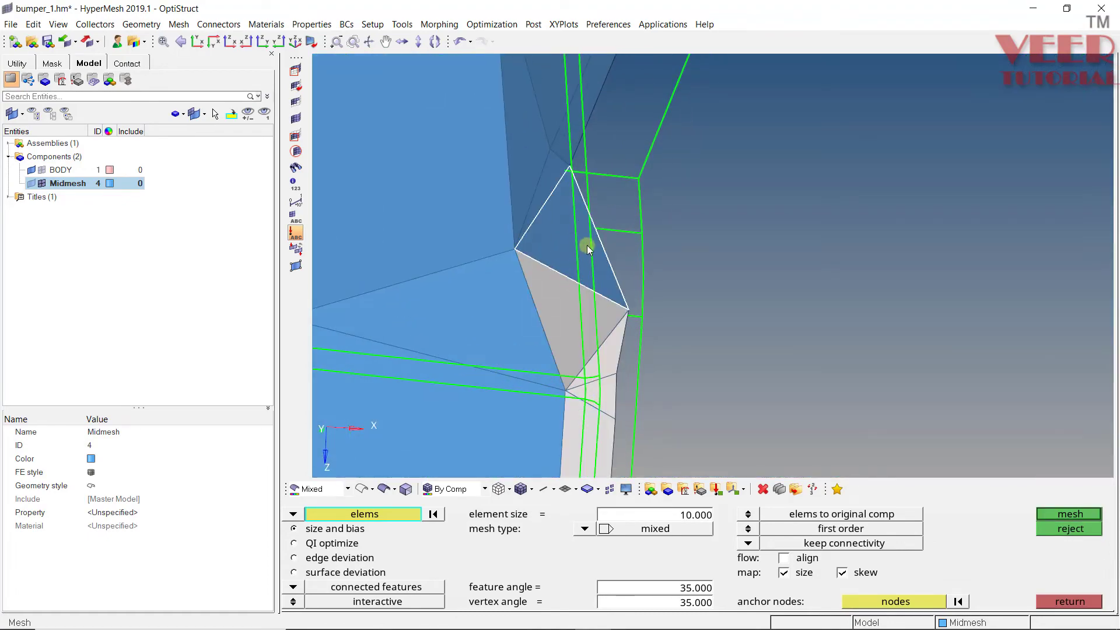
left_click(586, 244)
middle_click(638, 366)
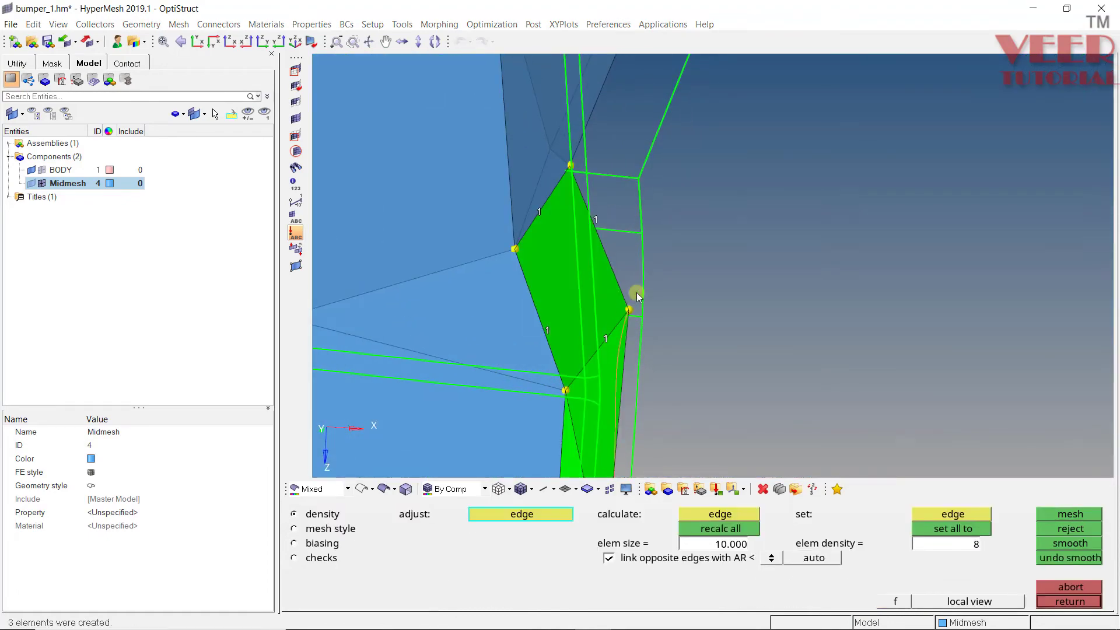
Adjust the density of the strip's long outer edge to 2 and accept the remesh.
scroll(636, 292, "down", 2)
left_click(632, 392)
left_click(637, 376)
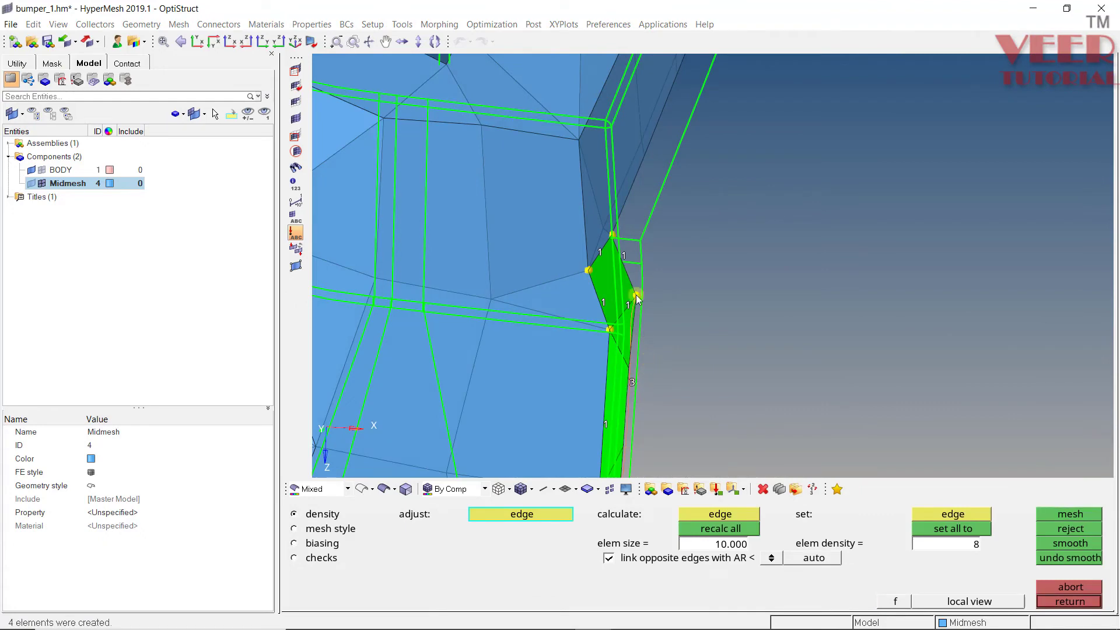
scroll(642, 359, "down", 2)
scroll(636, 349, "up", 2)
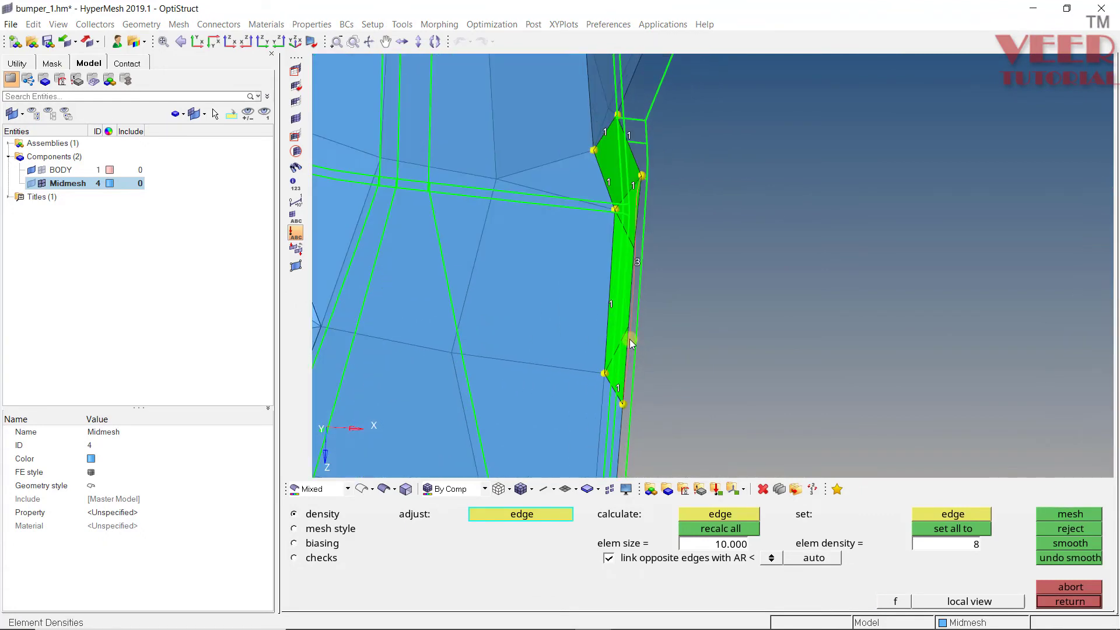
right_click(637, 260)
scroll(641, 235, "up", 2)
middle_click(674, 235)
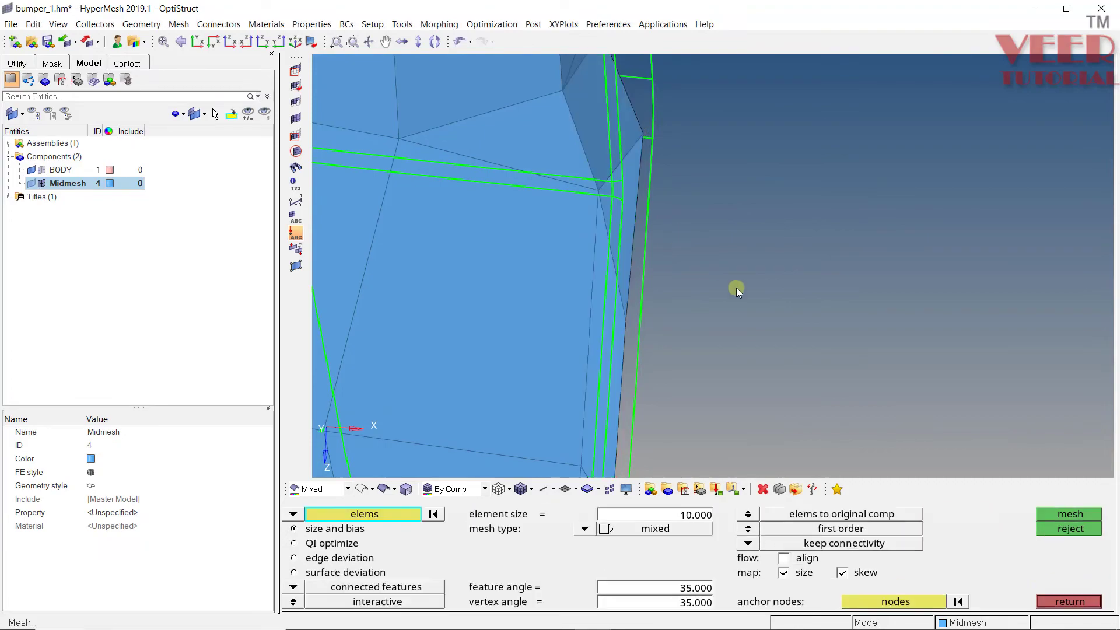
Remesh the two elements directly below the slot's lower edge at element size 10, mixed type, and accept the result.
scroll(736, 288, "down", 5)
scroll(600, 130, "up", 2)
left_click_drag(662, 293, 862, 247, "ctrl")
left_click_drag(624, 165, 642, 220, "ctrl")
scroll(642, 220, "up", 3)
left_click(683, 249)
left_click(642, 228)
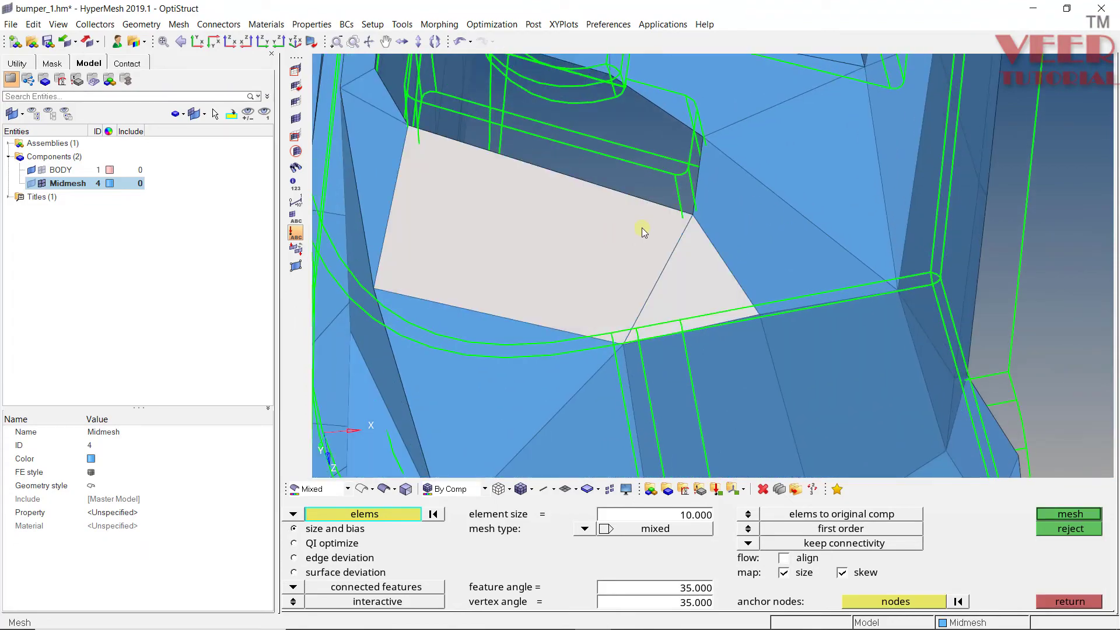
middle_click(641, 228)
middle_click(523, 157)
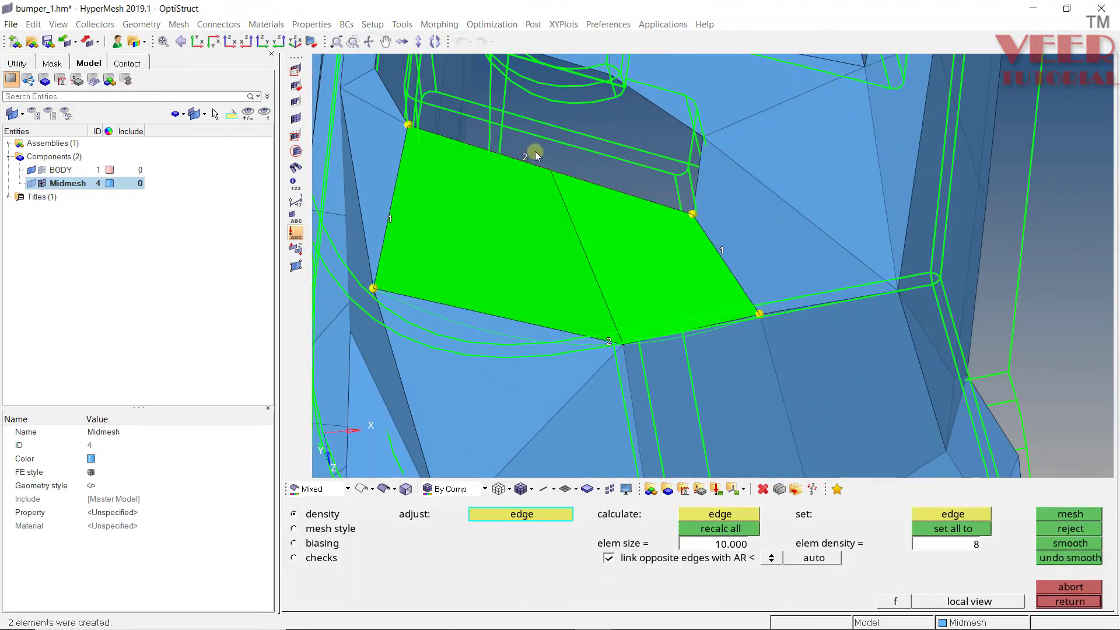
middle_click(630, 254)
Remesh the narrow strip of elements along the slot's opposite long side at element size 10, mixed type, and accept it.
scroll(629, 254, "down", 3)
left_click_drag(728, 308, 586, 239, "ctrl")
scroll(545, 282, "up", 3, "ctrl")
left_click(569, 264)
left_click(527, 315)
left_click(592, 151)
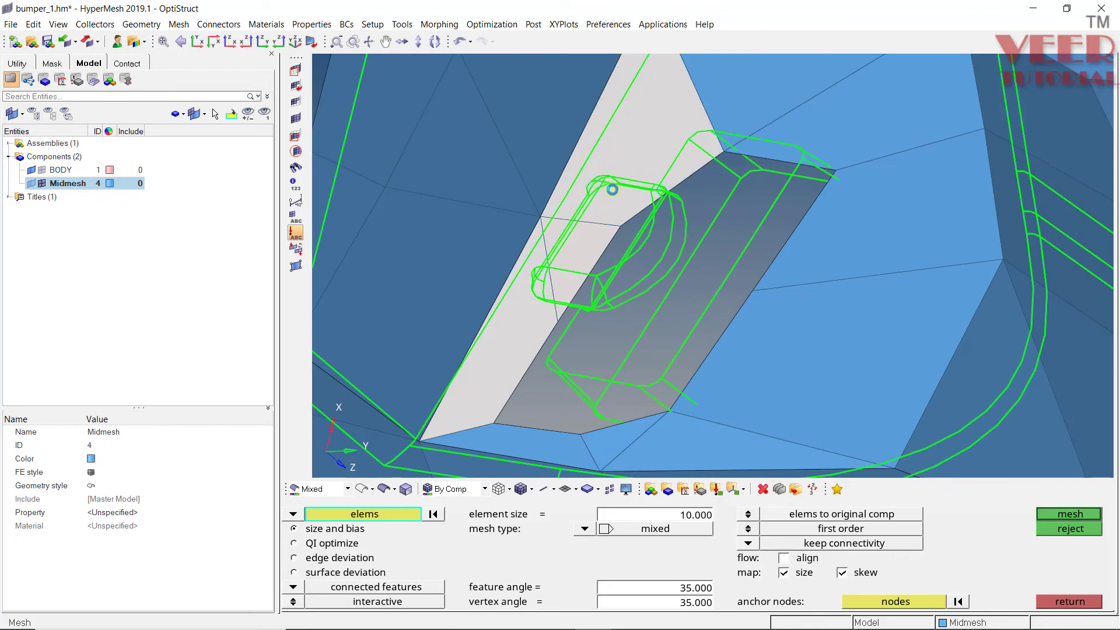
middle_click(599, 252)
middle_click(618, 212)
Examine the bumper's overall midmesh around the openings, brackets and lower edge.
left_click_drag(618, 211, 551, 171, "ctrl")
scroll(551, 170, "down", 5, "ctrl")
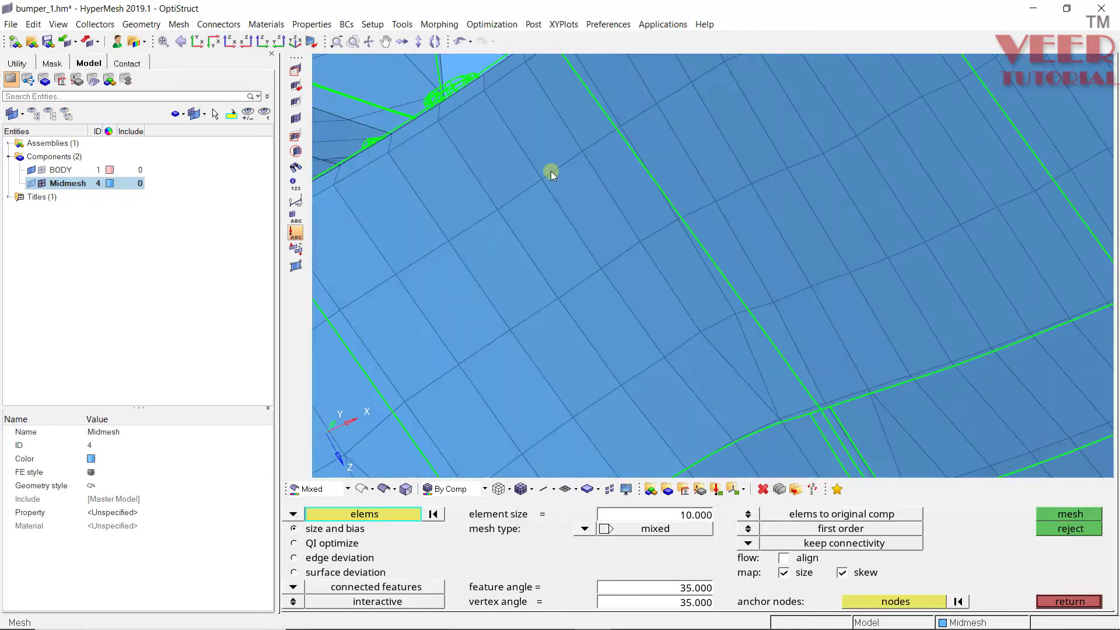
left_click_drag(551, 247, 696, 292, "ctrl")
scroll(604, 299, "down", 4, "ctrl")
scroll(609, 256, "down", 4, "ctrl")
scroll(610, 256, "down", 4, "ctrl")
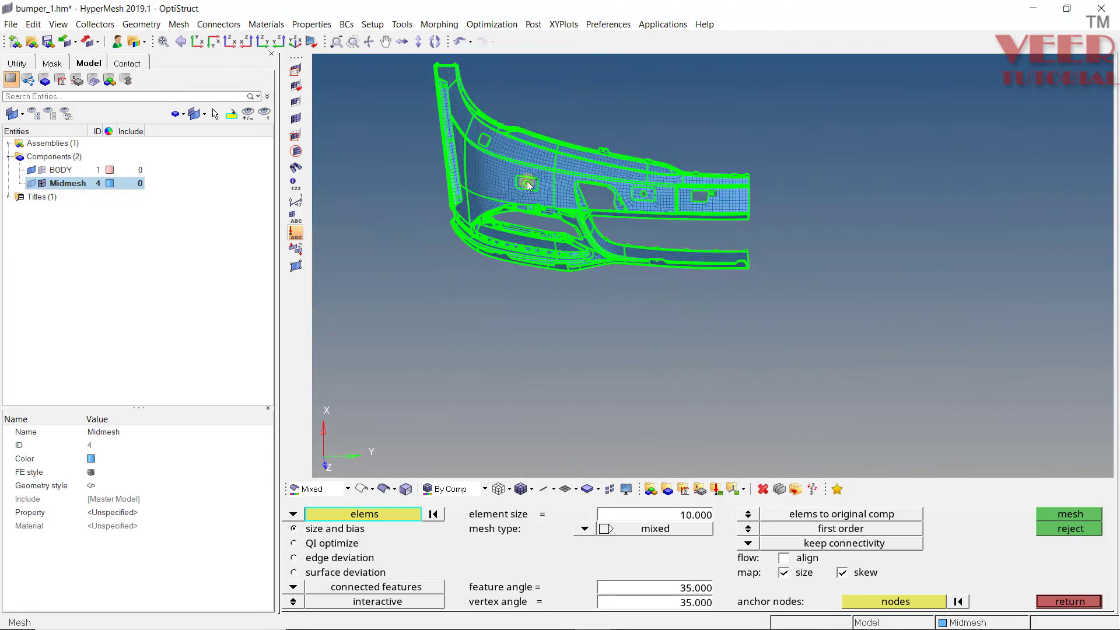
scroll(526, 181, "up", 4, "ctrl")
left_click_drag(619, 130, 507, 105, "ctrl")
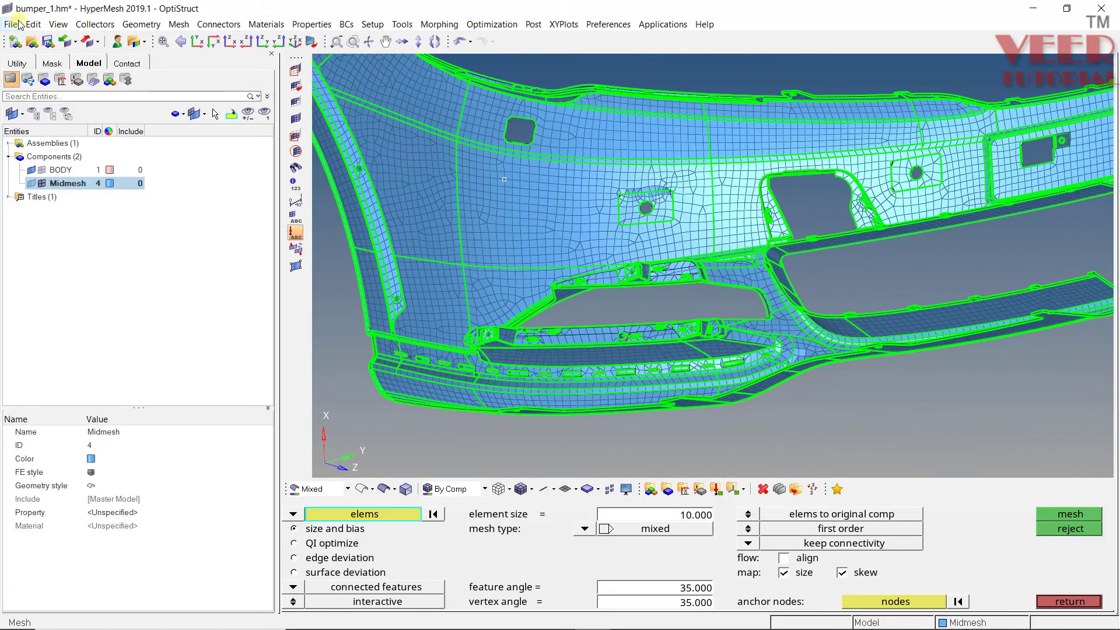
Save the model as a new HyperMesh binary file named bumper_2 in the Plastic folder.
left_click(21, 25)
left_click(23, 90)
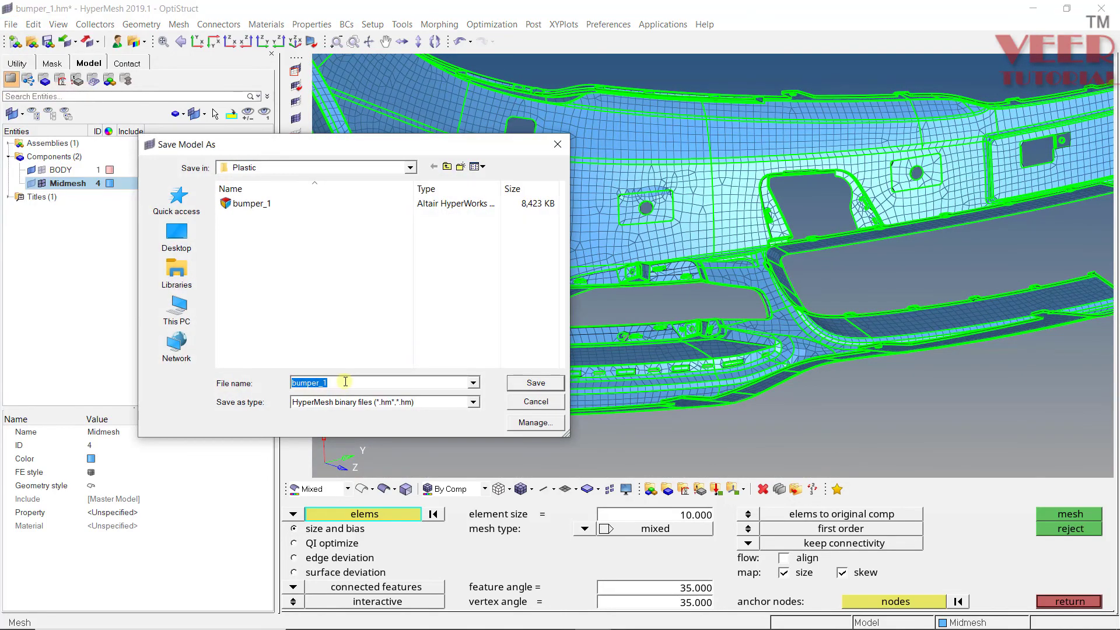
left_click(345, 382)
key("BackSpace")
type("2")
key("Return")
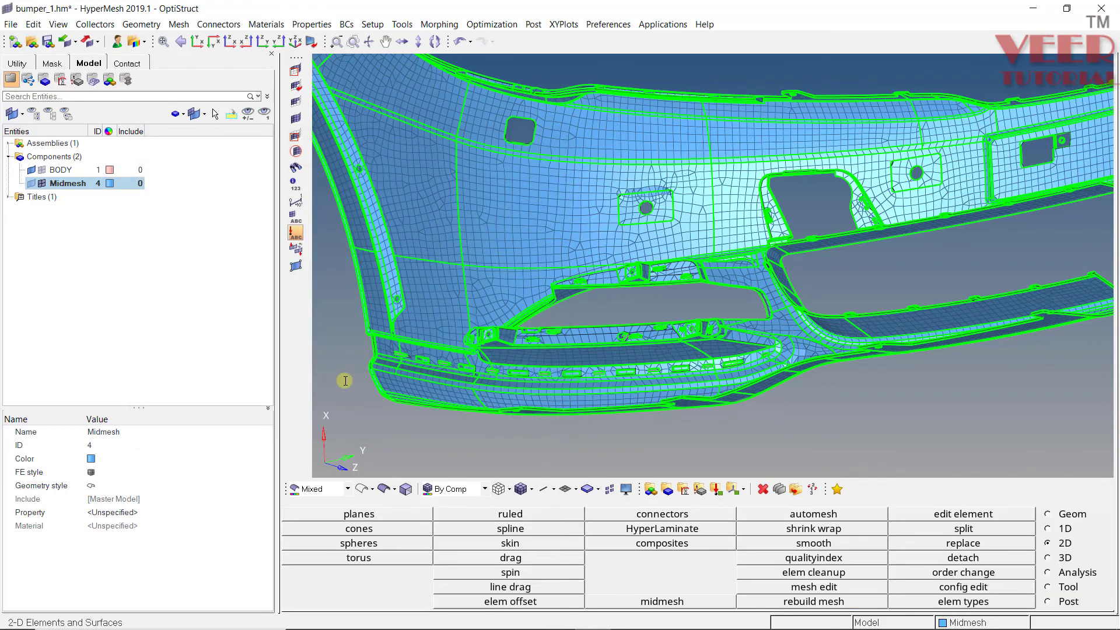